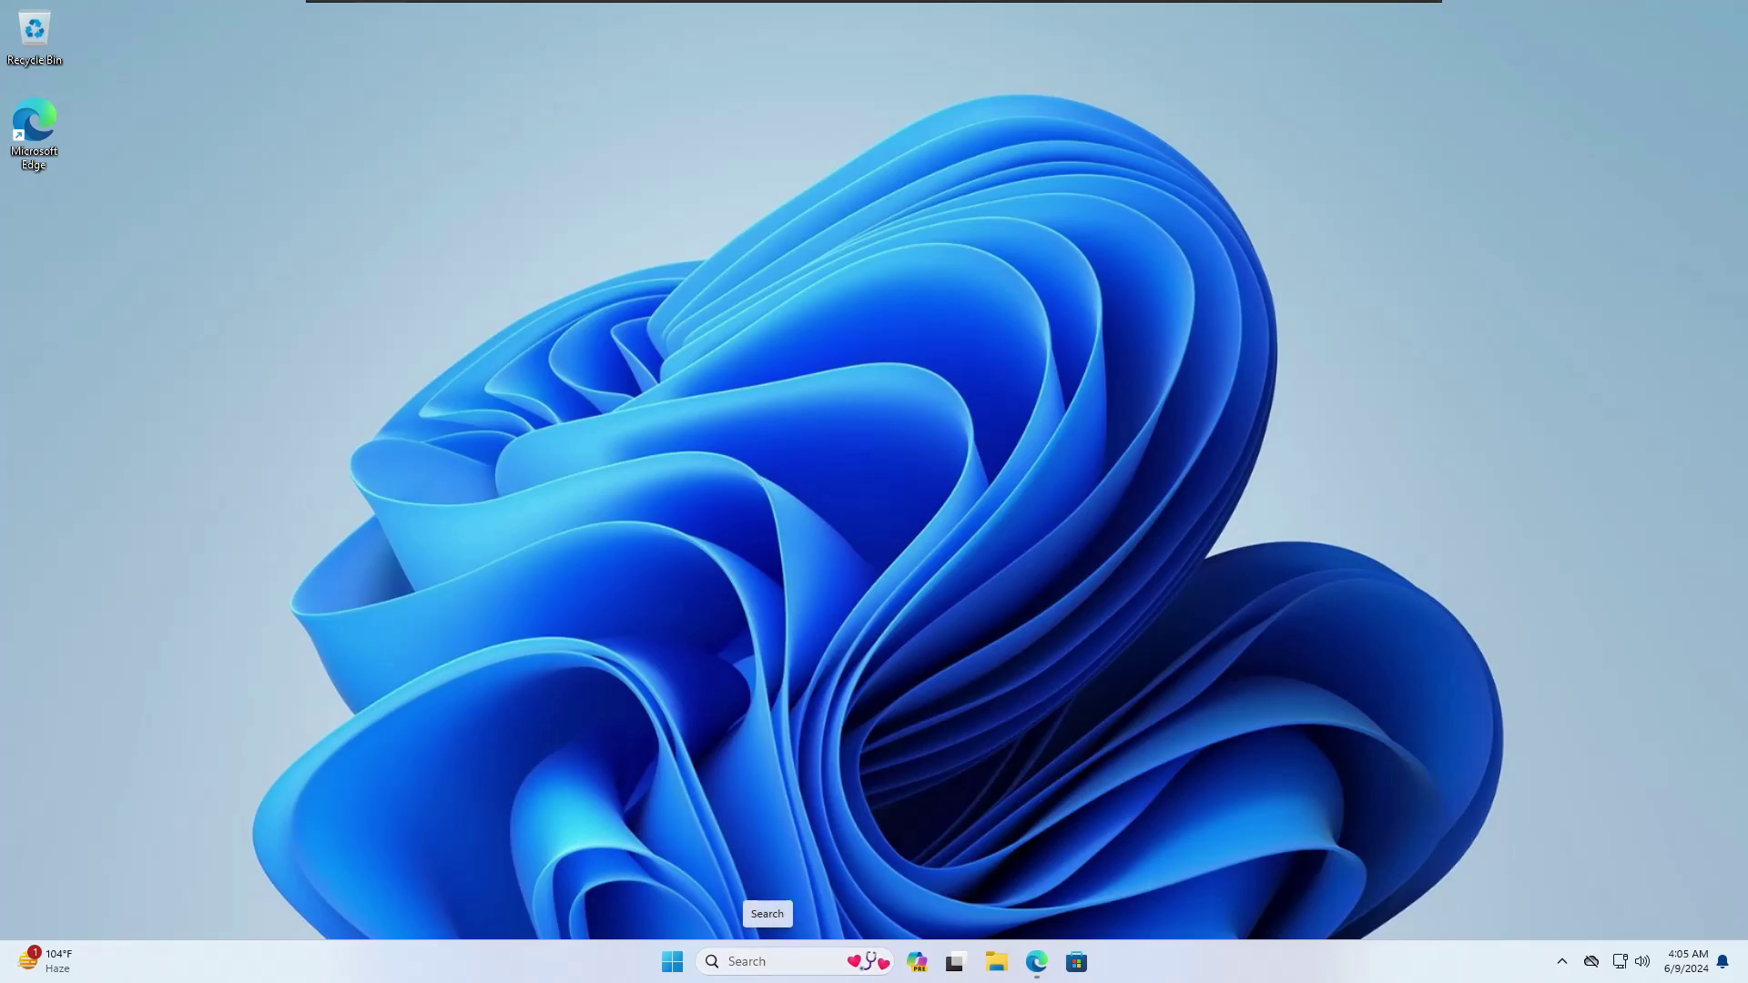
Step: Search for 'system' and open System Information
{"action": "left_click", "coordinate": [769, 961]}
{"action": "type", "text": "s"}
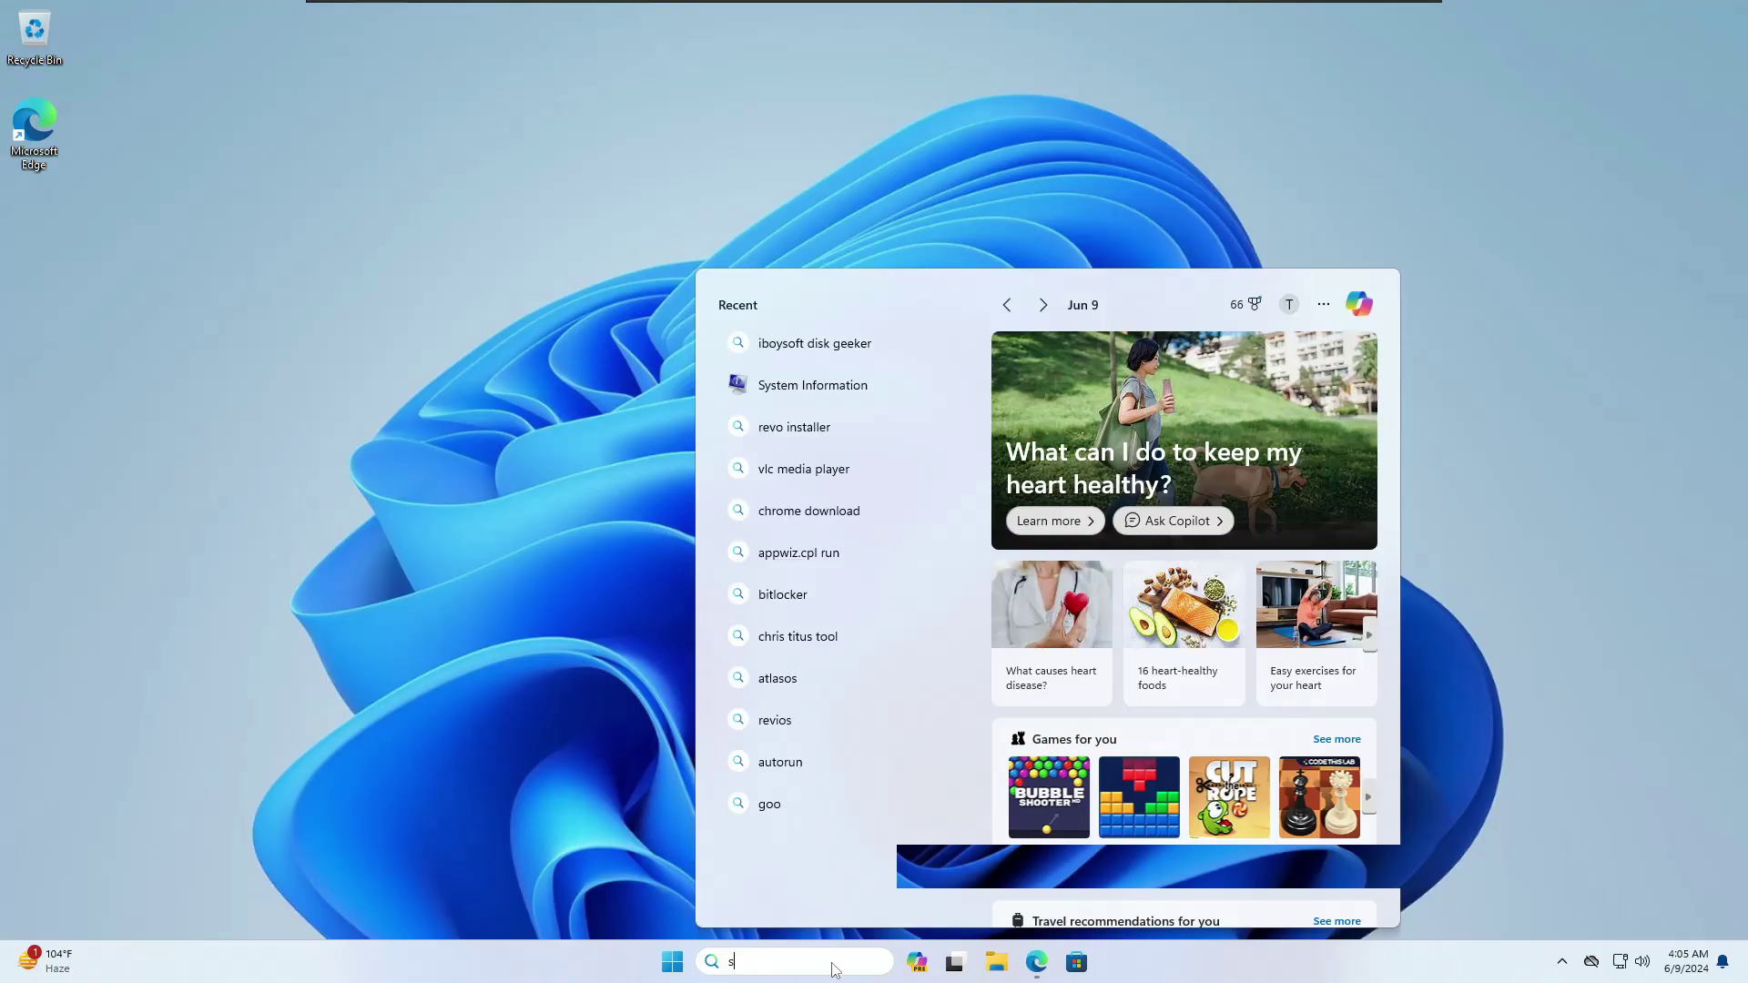
{"action": "type", "text": "ystem"}
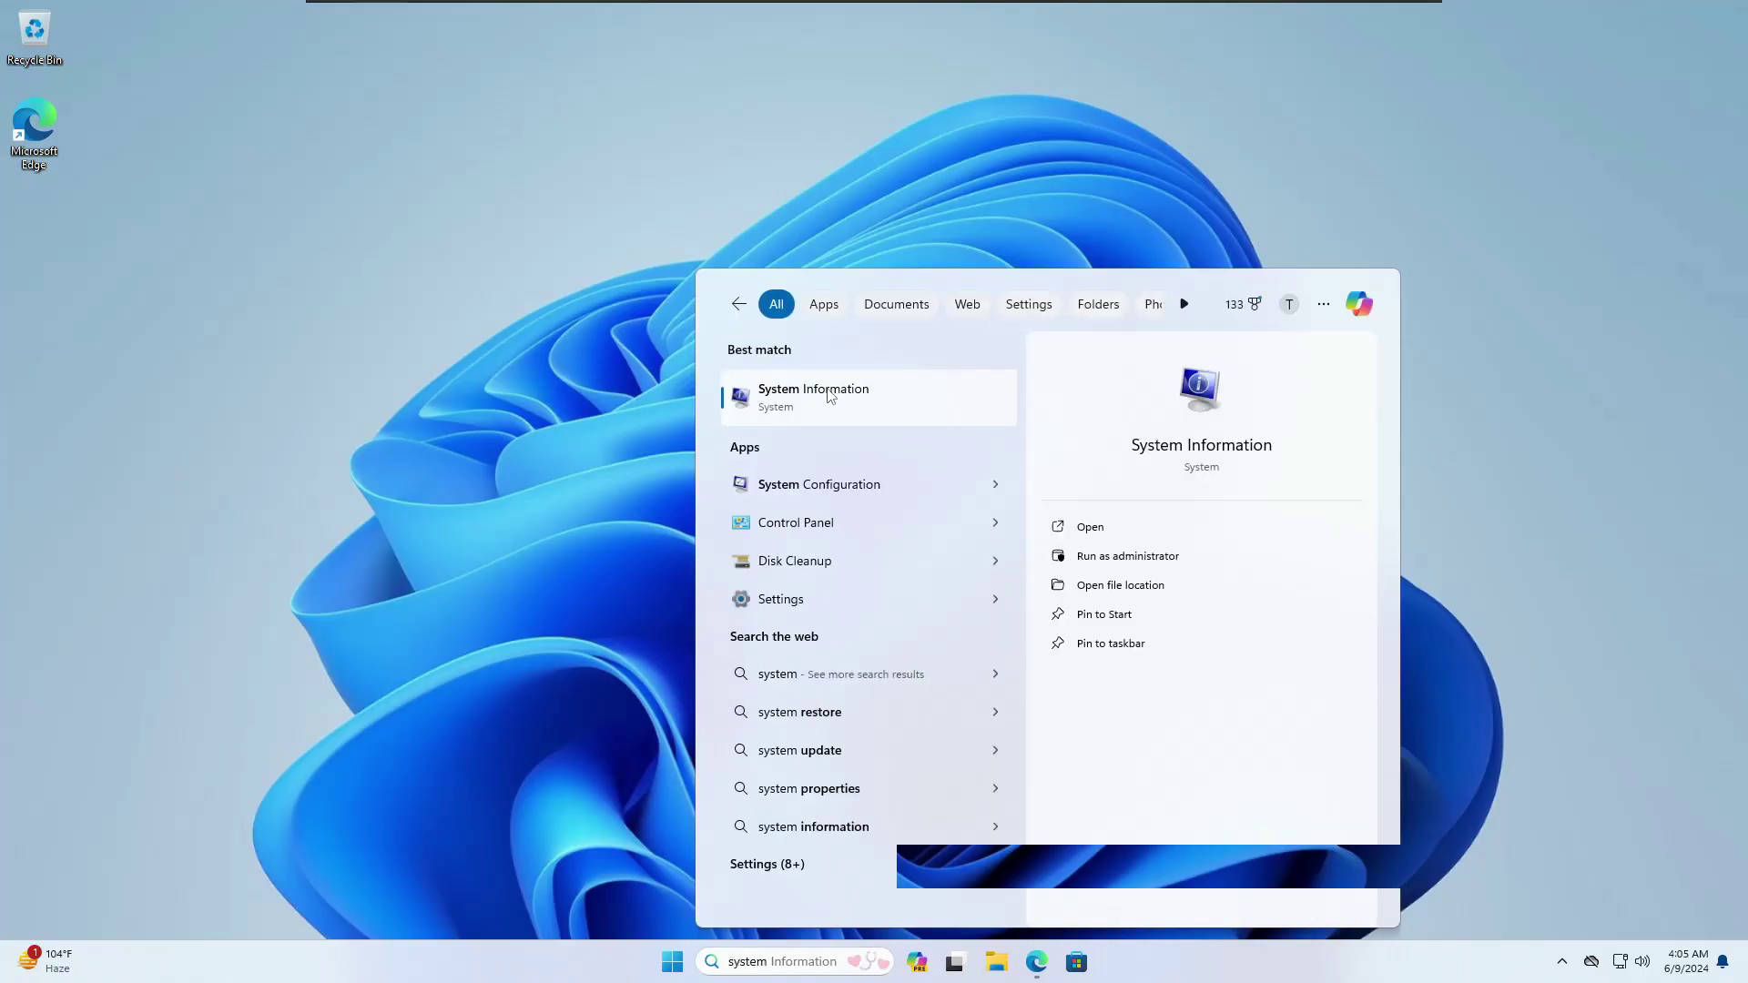
{"action": "left_click", "coordinate": [828, 395]}
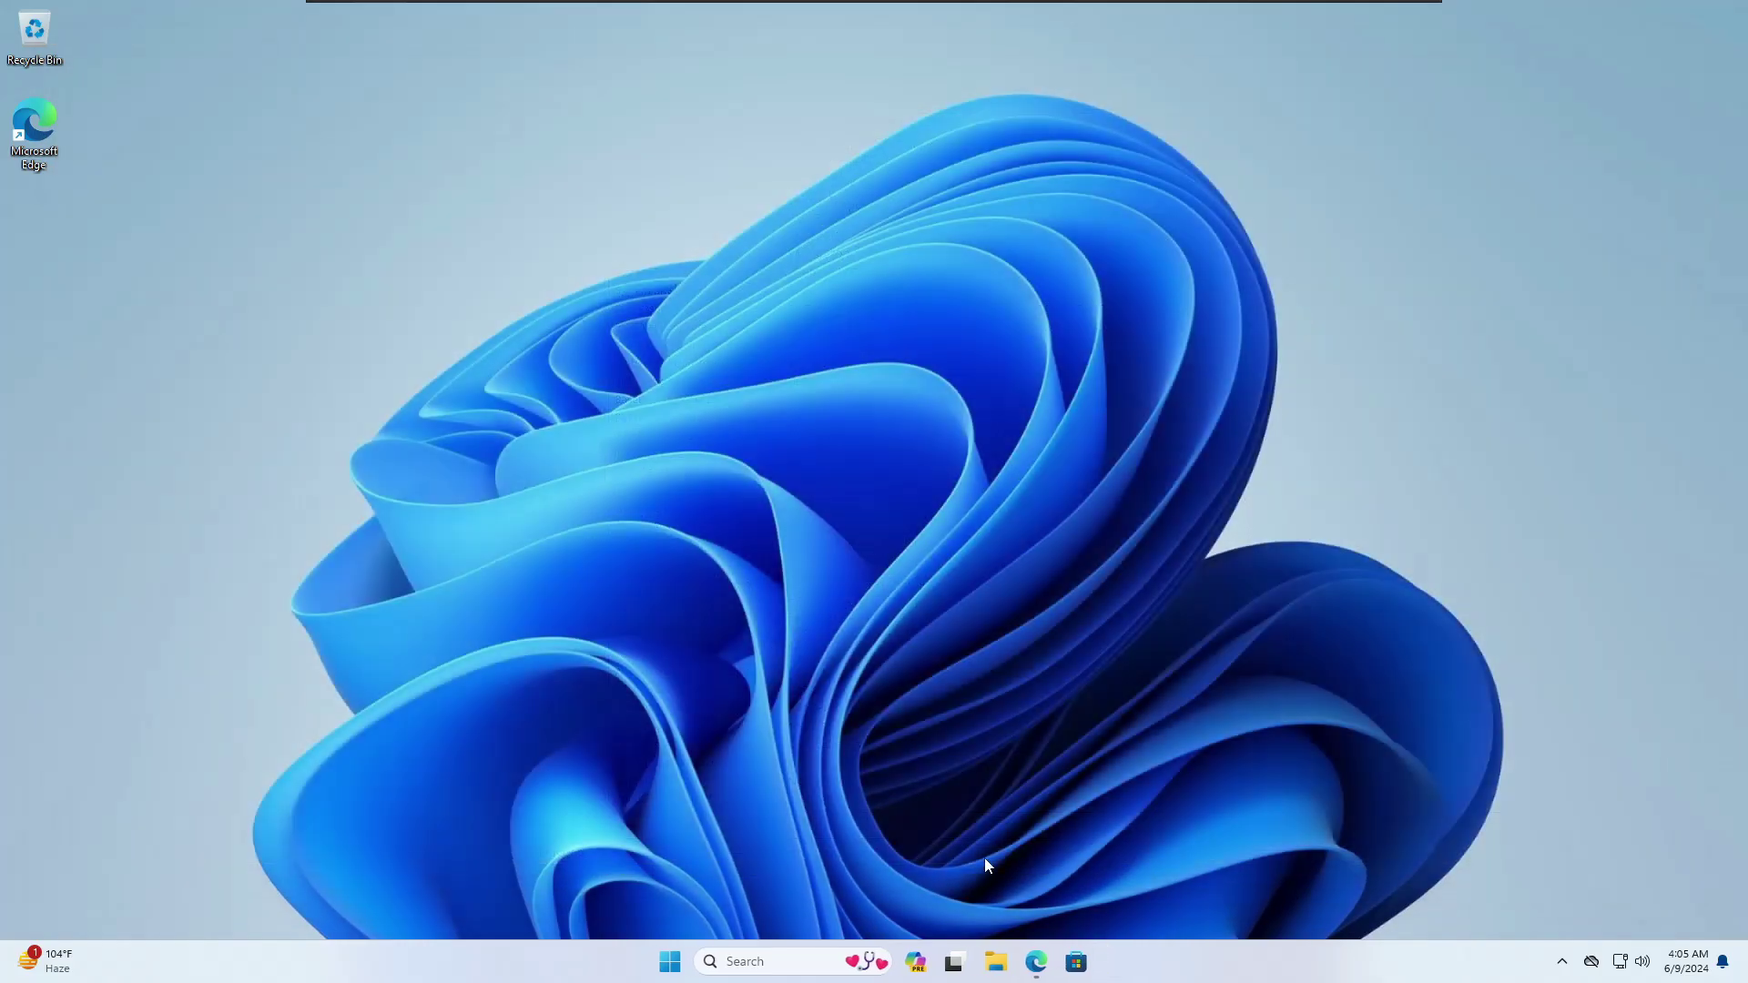
Step: In This PC, view the properties of New Volume (E:), then close them
{"action": "left_click", "coordinate": [996, 961]}
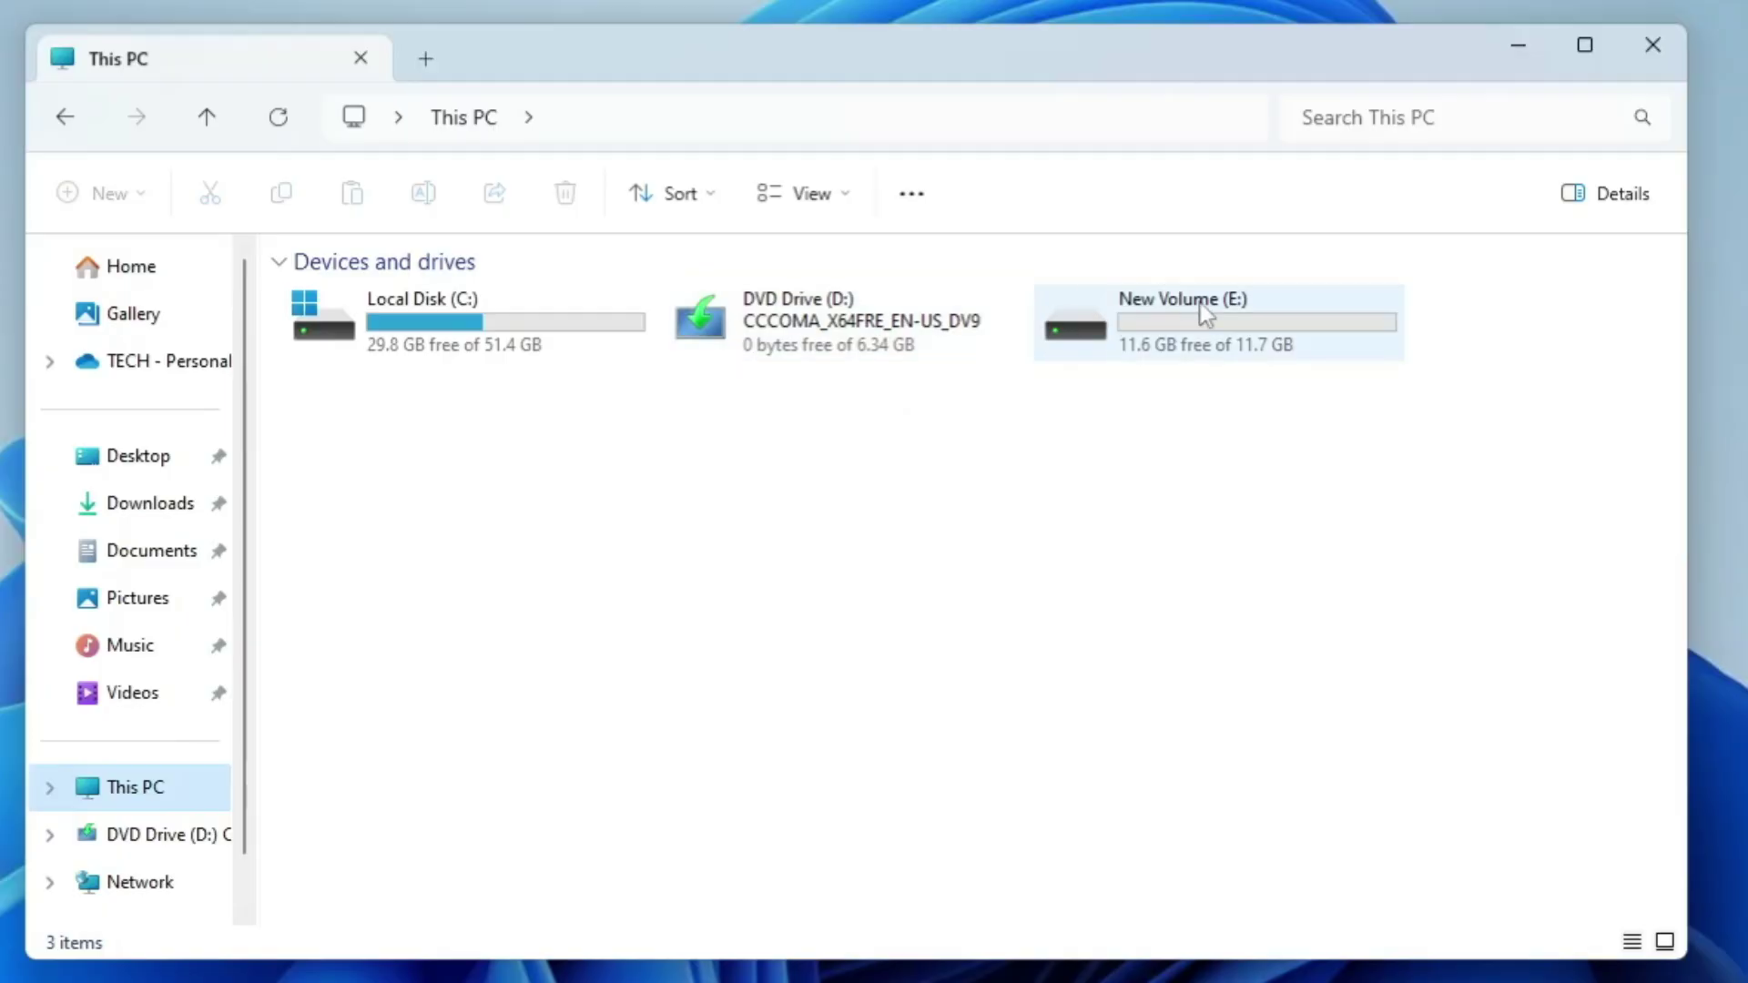
{"action": "right_click", "coordinate": [1088, 369]}
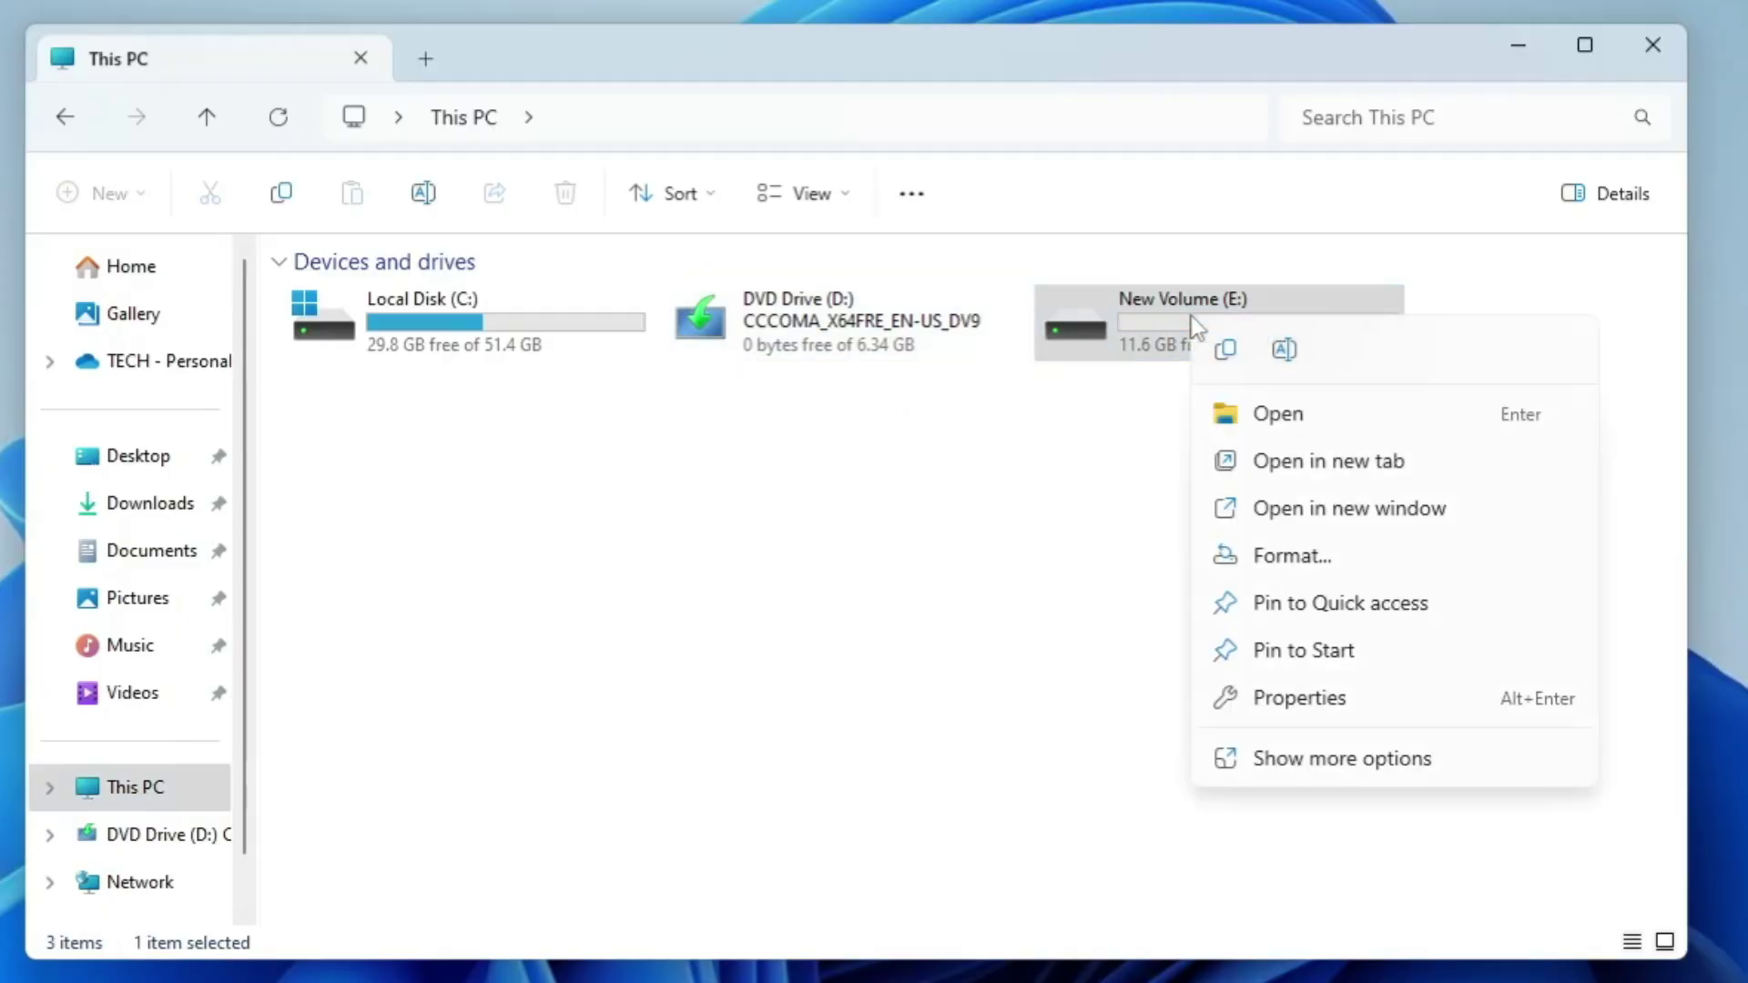
{"action": "left_click", "coordinate": [1297, 714]}
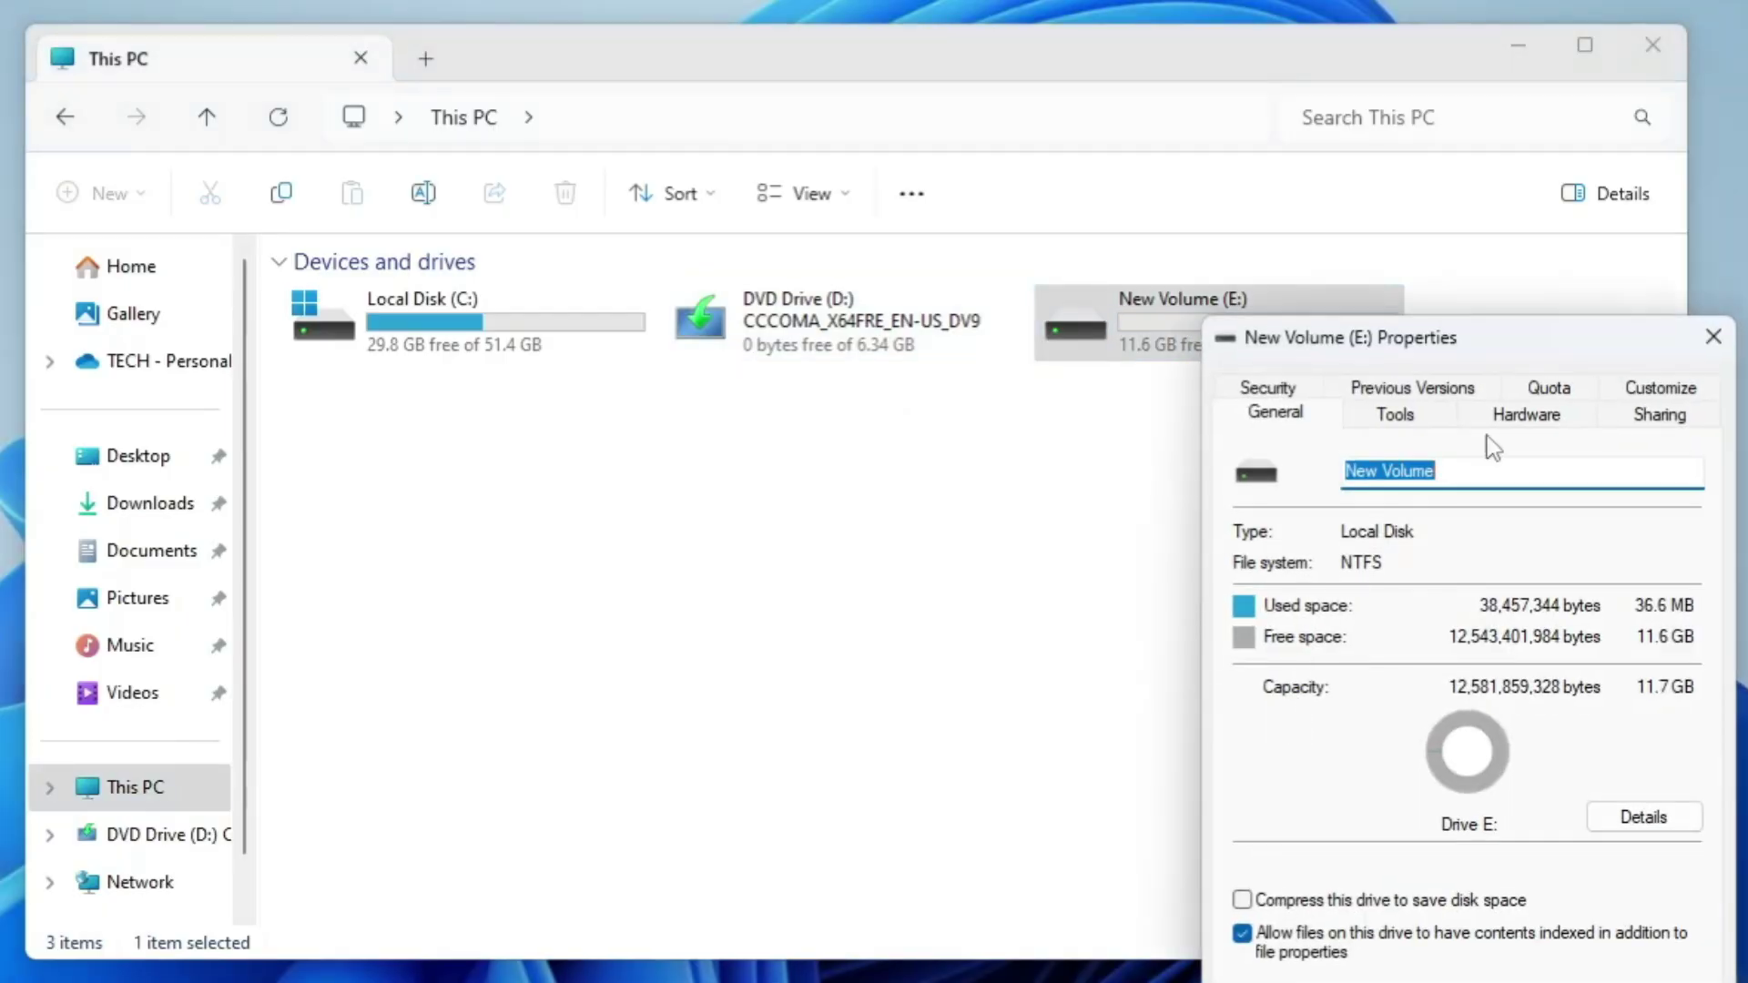
{"action": "left_click", "coordinate": [1711, 337]}
Step: Search 'bitlocker' to open the BitLocker settings, then bring the Edge browser forward
{"action": "key", "text": "super+s"}
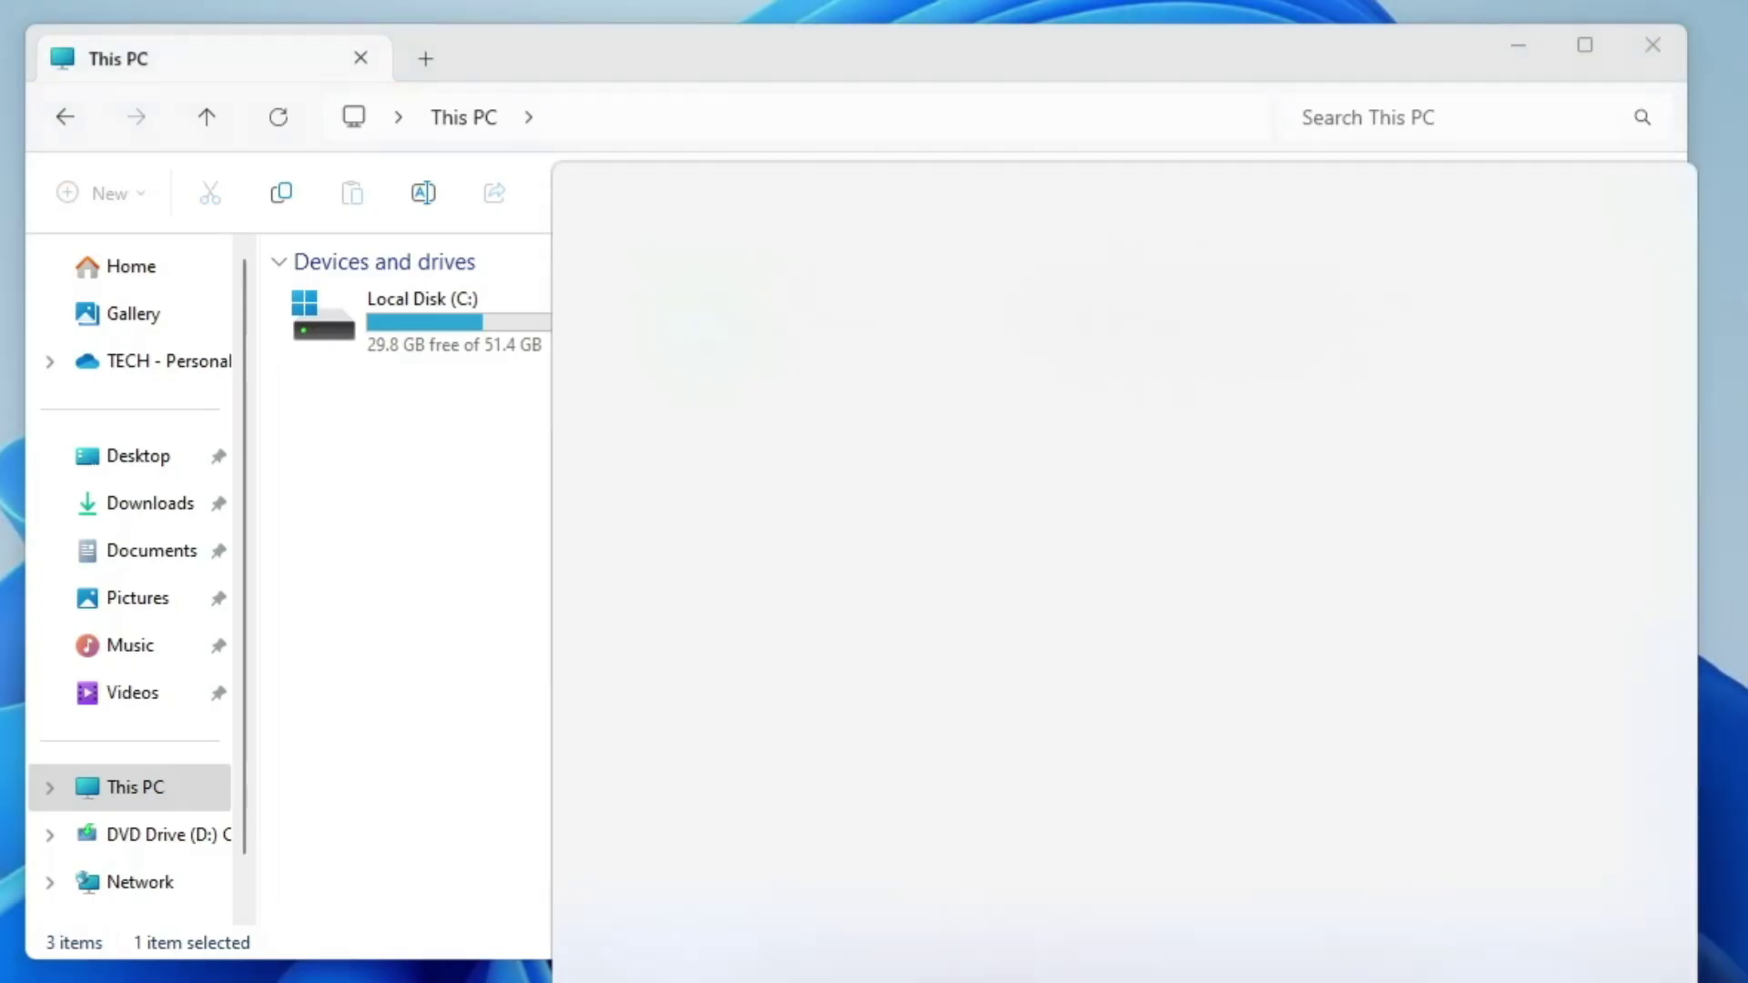
{"action": "type", "text": "bit"}
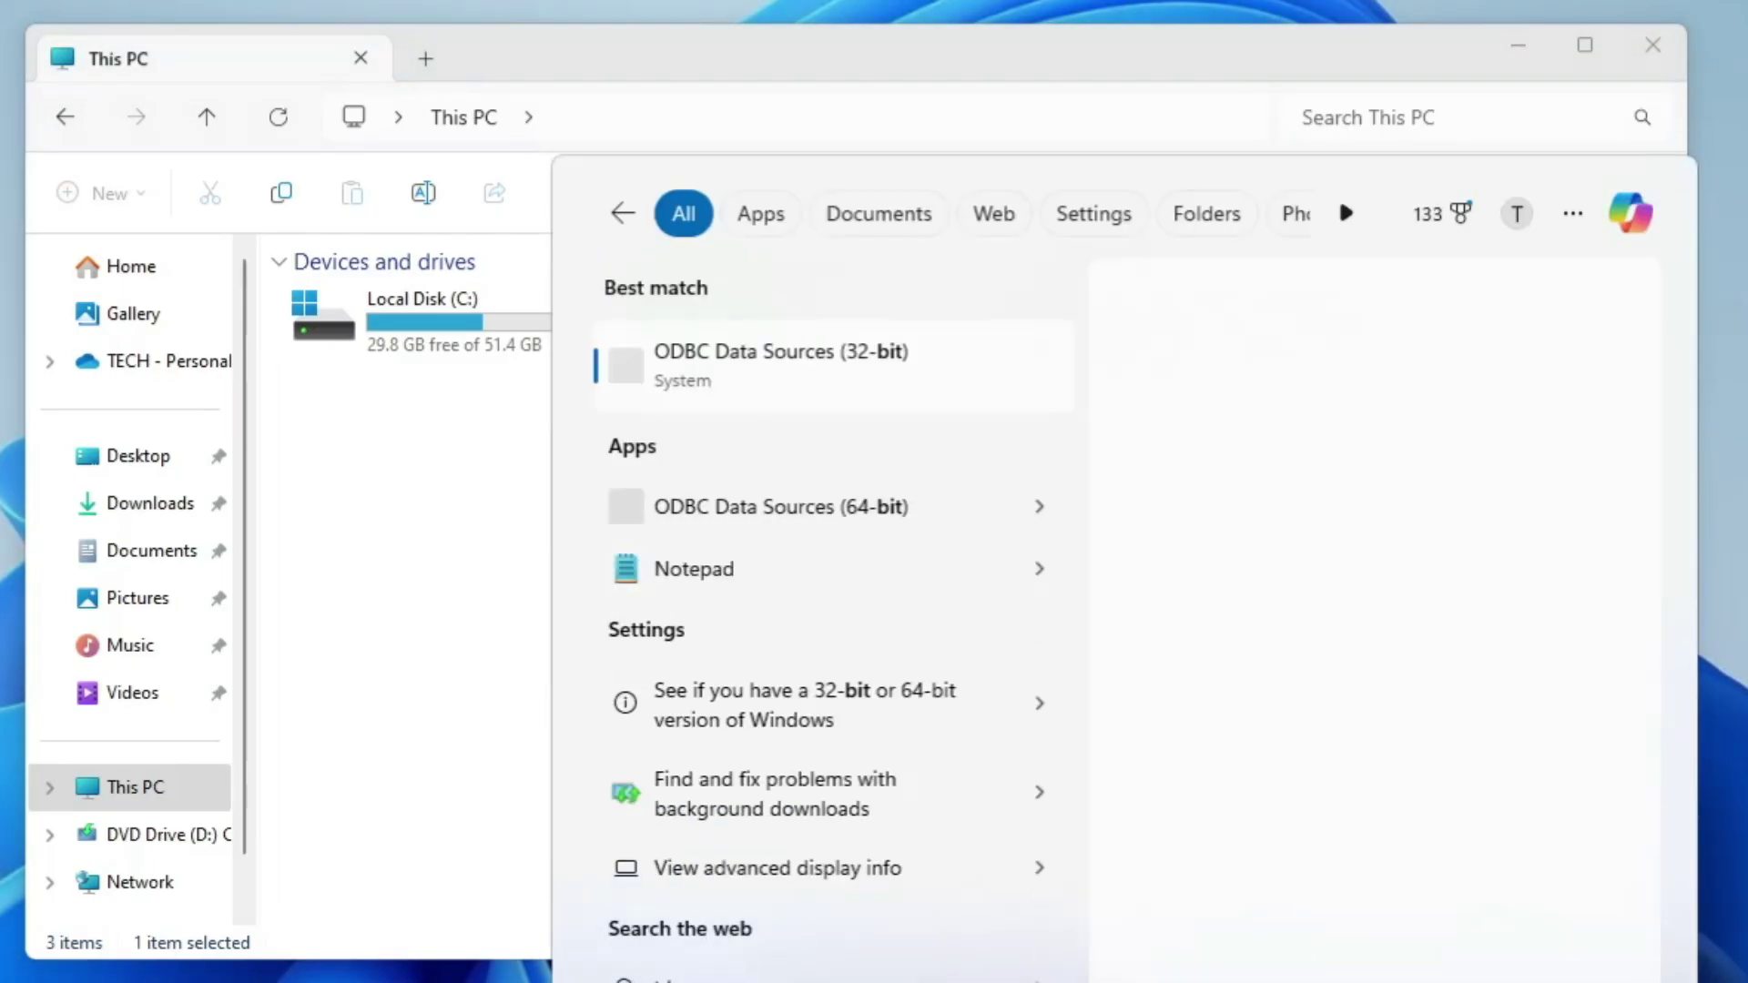
{"action": "type", "text": "locker"}
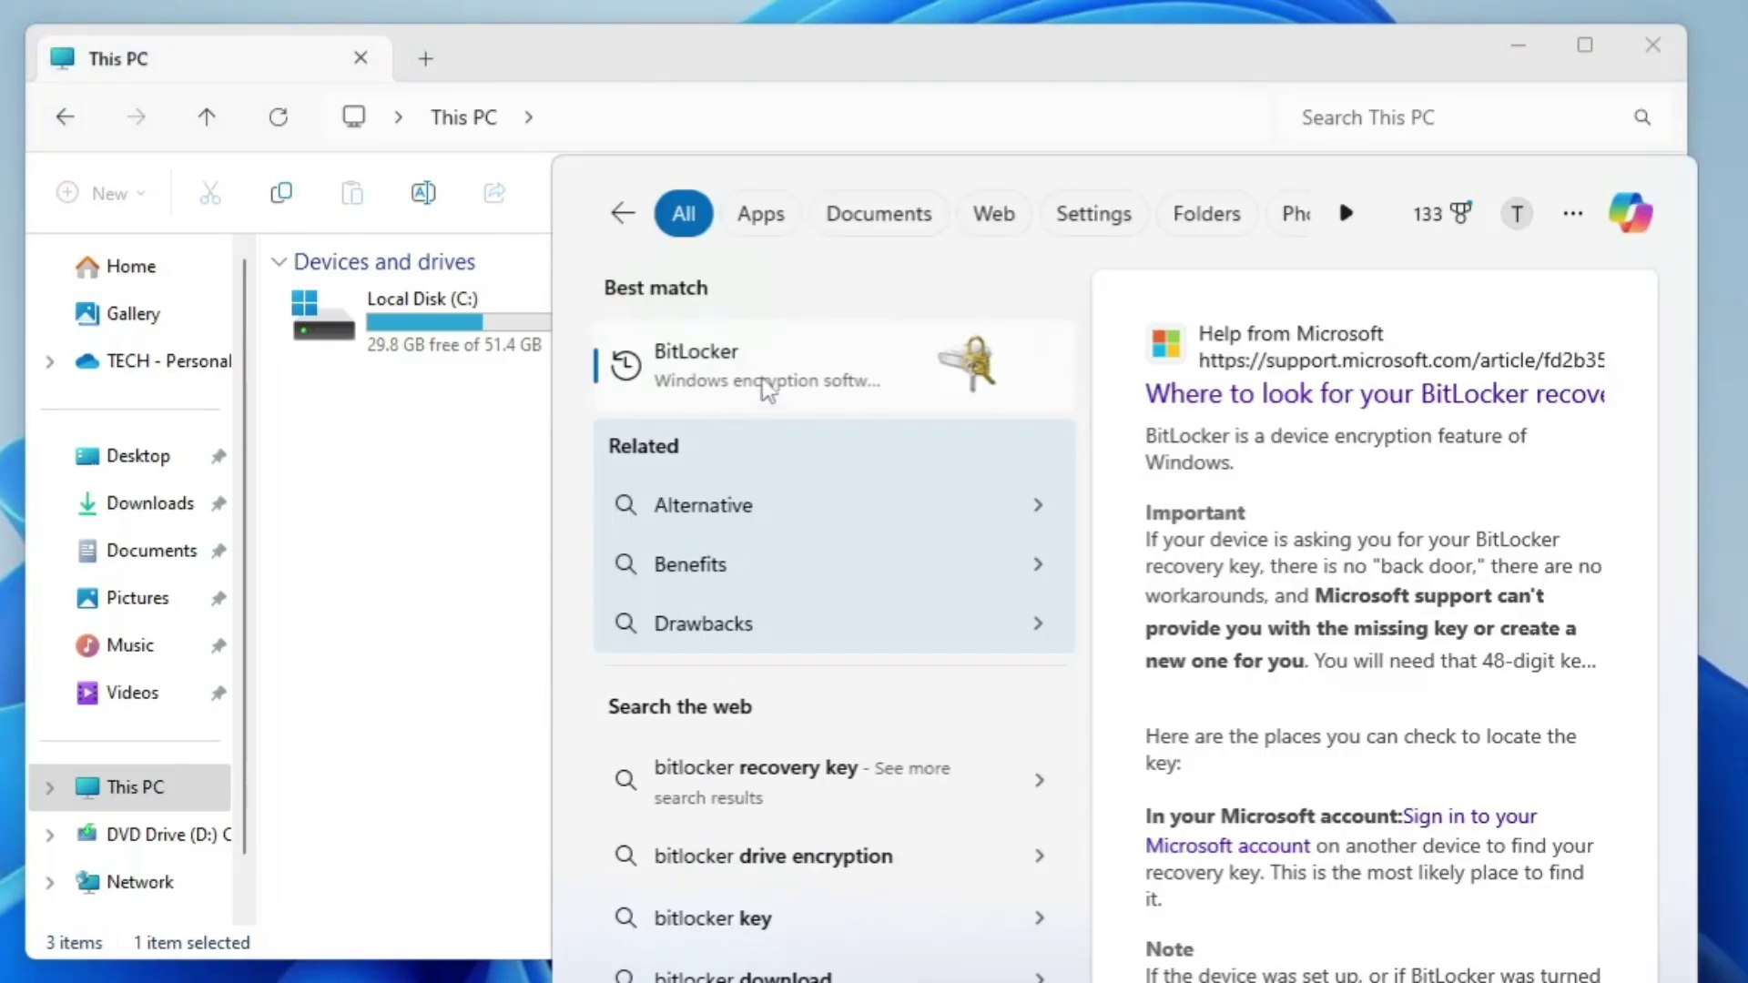
{"action": "left_click", "coordinate": [790, 359]}
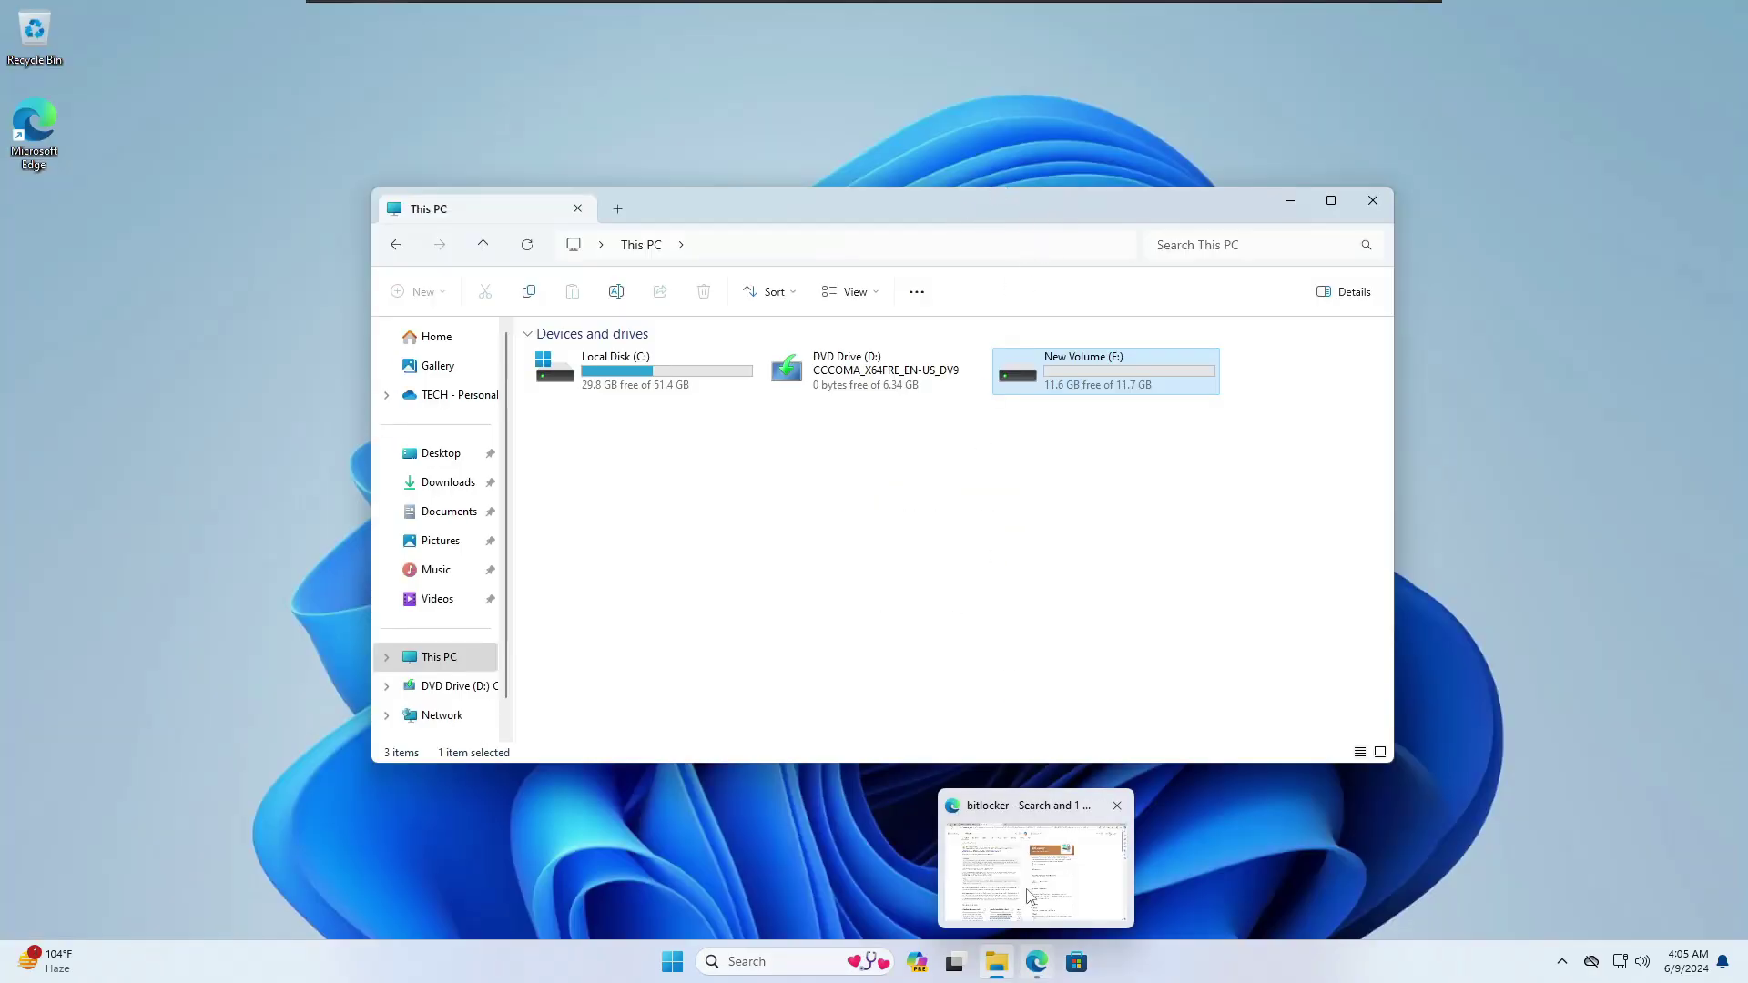
{"action": "left_click", "coordinate": [1030, 896]}
Step: Download the free DiskGeeker zip from its product page and show it in Downloads
{"action": "left_click", "coordinate": [190, 18]}
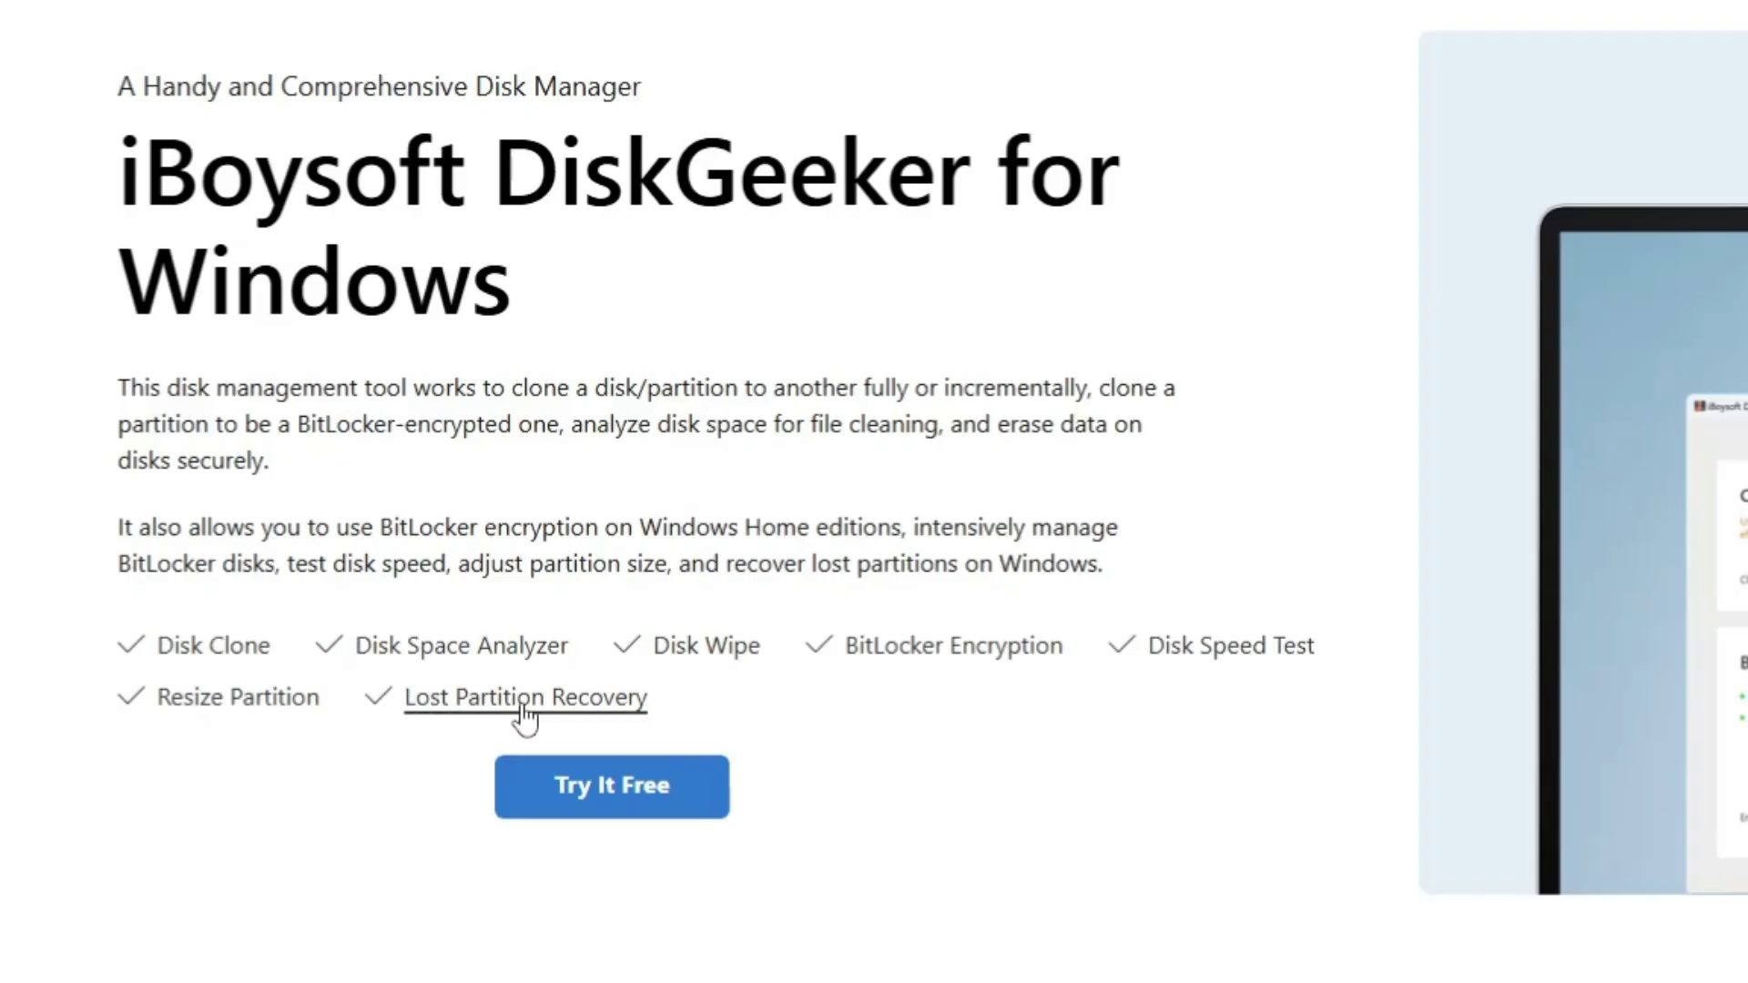
{"action": "left_click", "coordinate": [619, 790]}
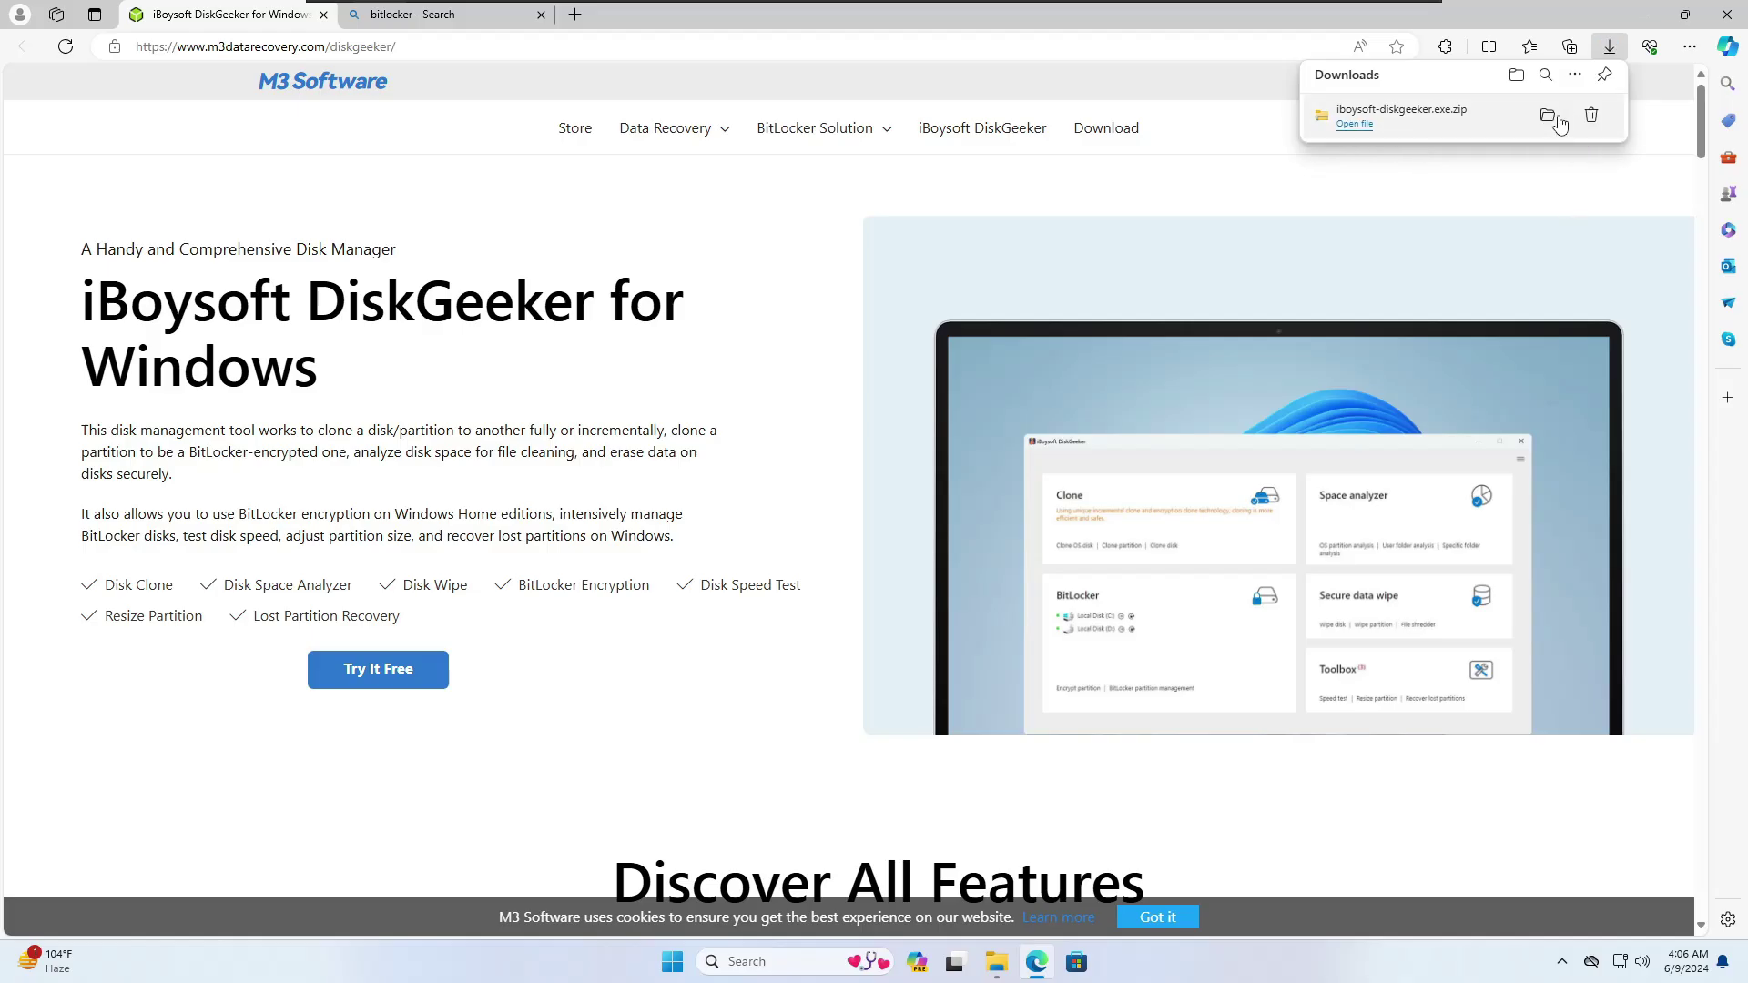
{"action": "left_click", "coordinate": [1559, 123]}
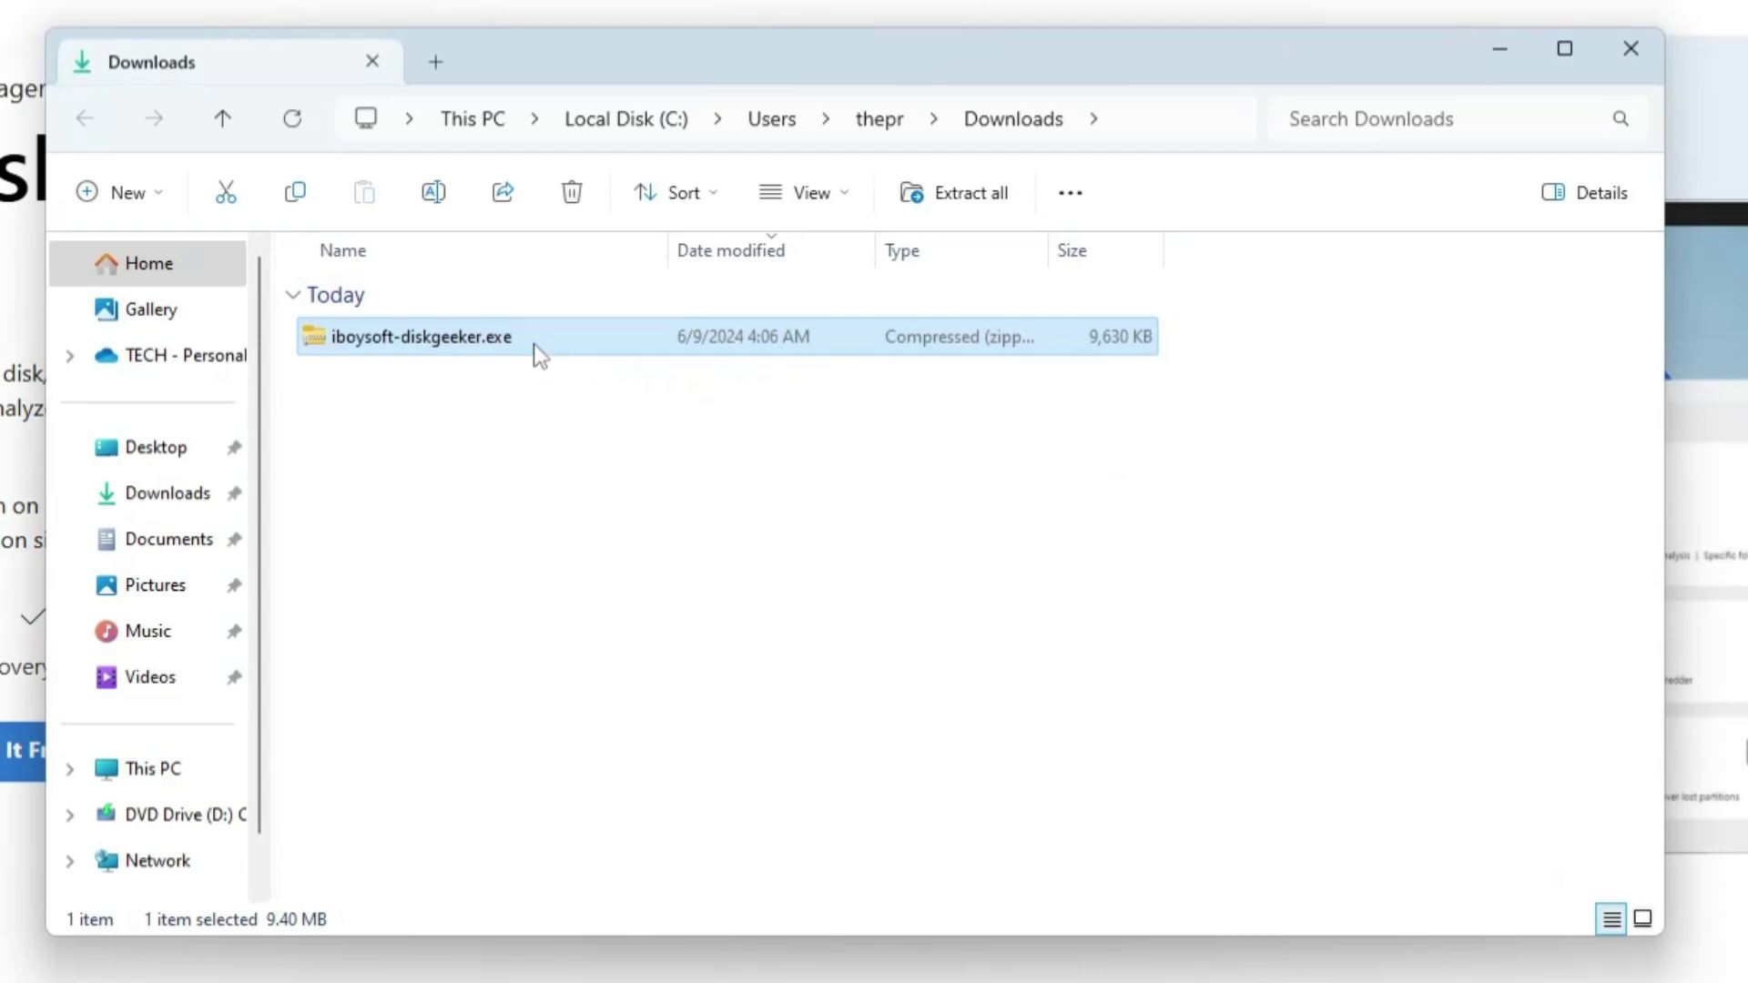
Step: Extract the downloaded iboysoft-diskgeeker zip to its suggested folder
{"action": "right_click", "coordinate": [533, 342]}
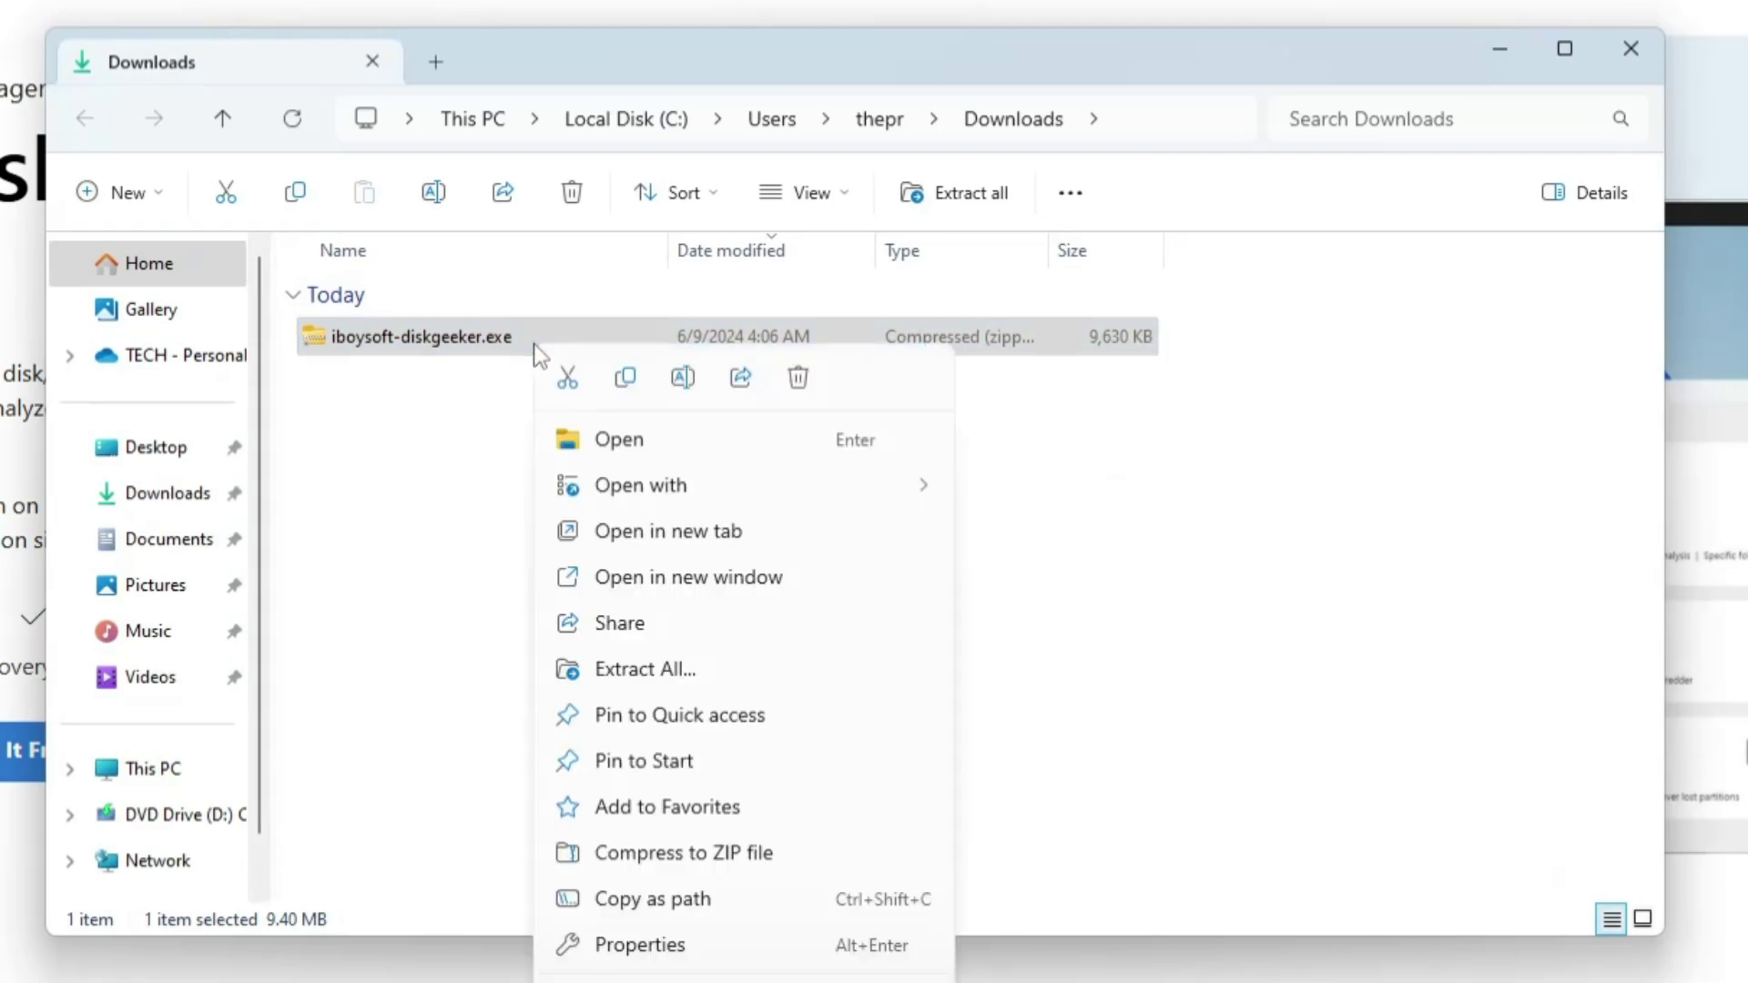
{"action": "left_click", "coordinate": [659, 668]}
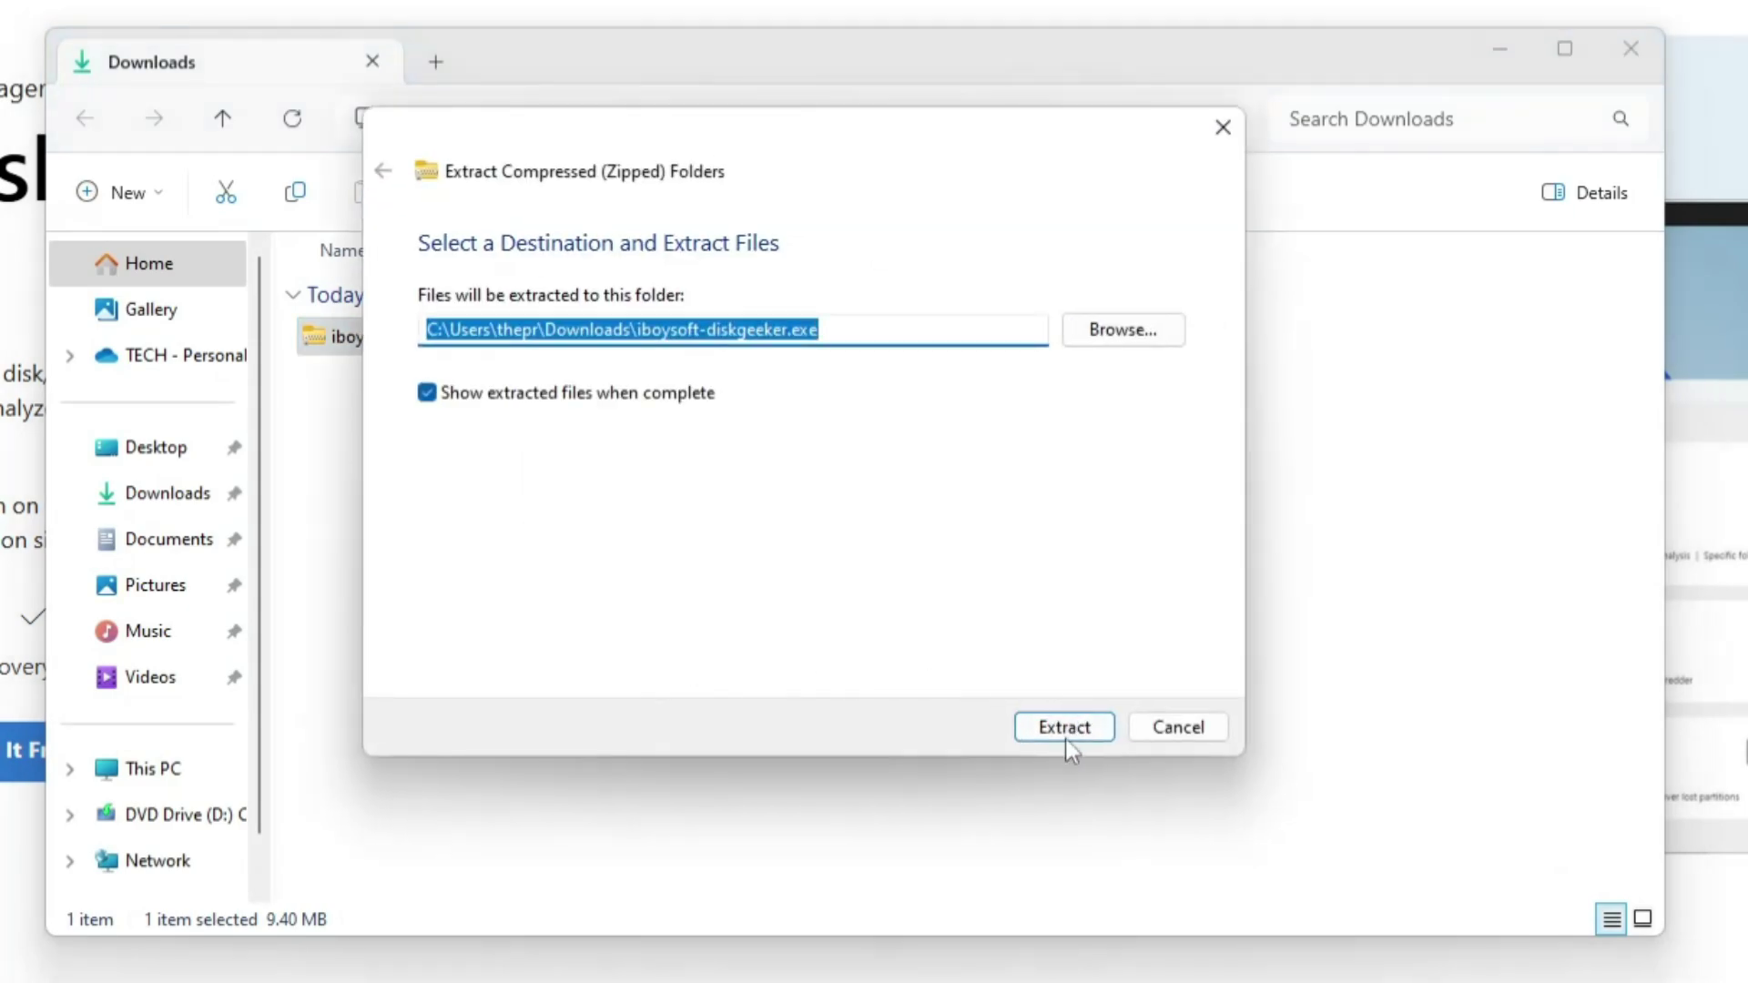
{"action": "left_click", "coordinate": [1065, 728]}
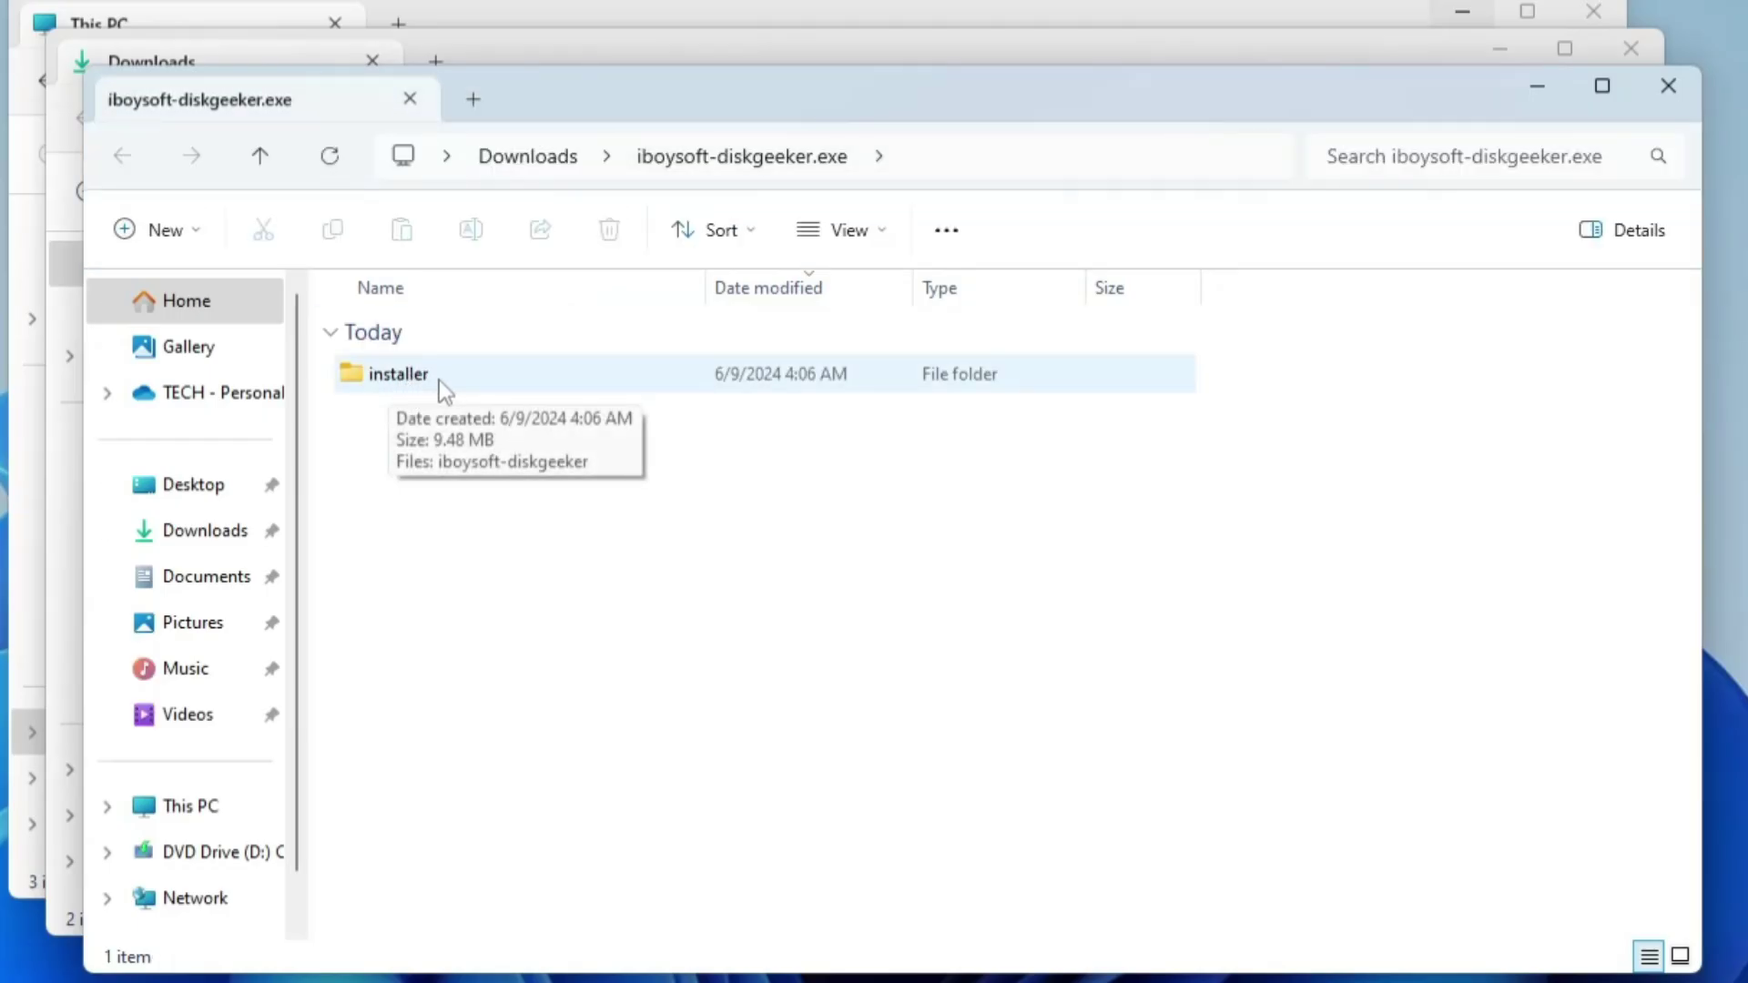
Step: Run the iboysoft-diskgeeker installer from the installer folder as administrator, approving the permission prompt
{"action": "double_click", "coordinate": [439, 379]}
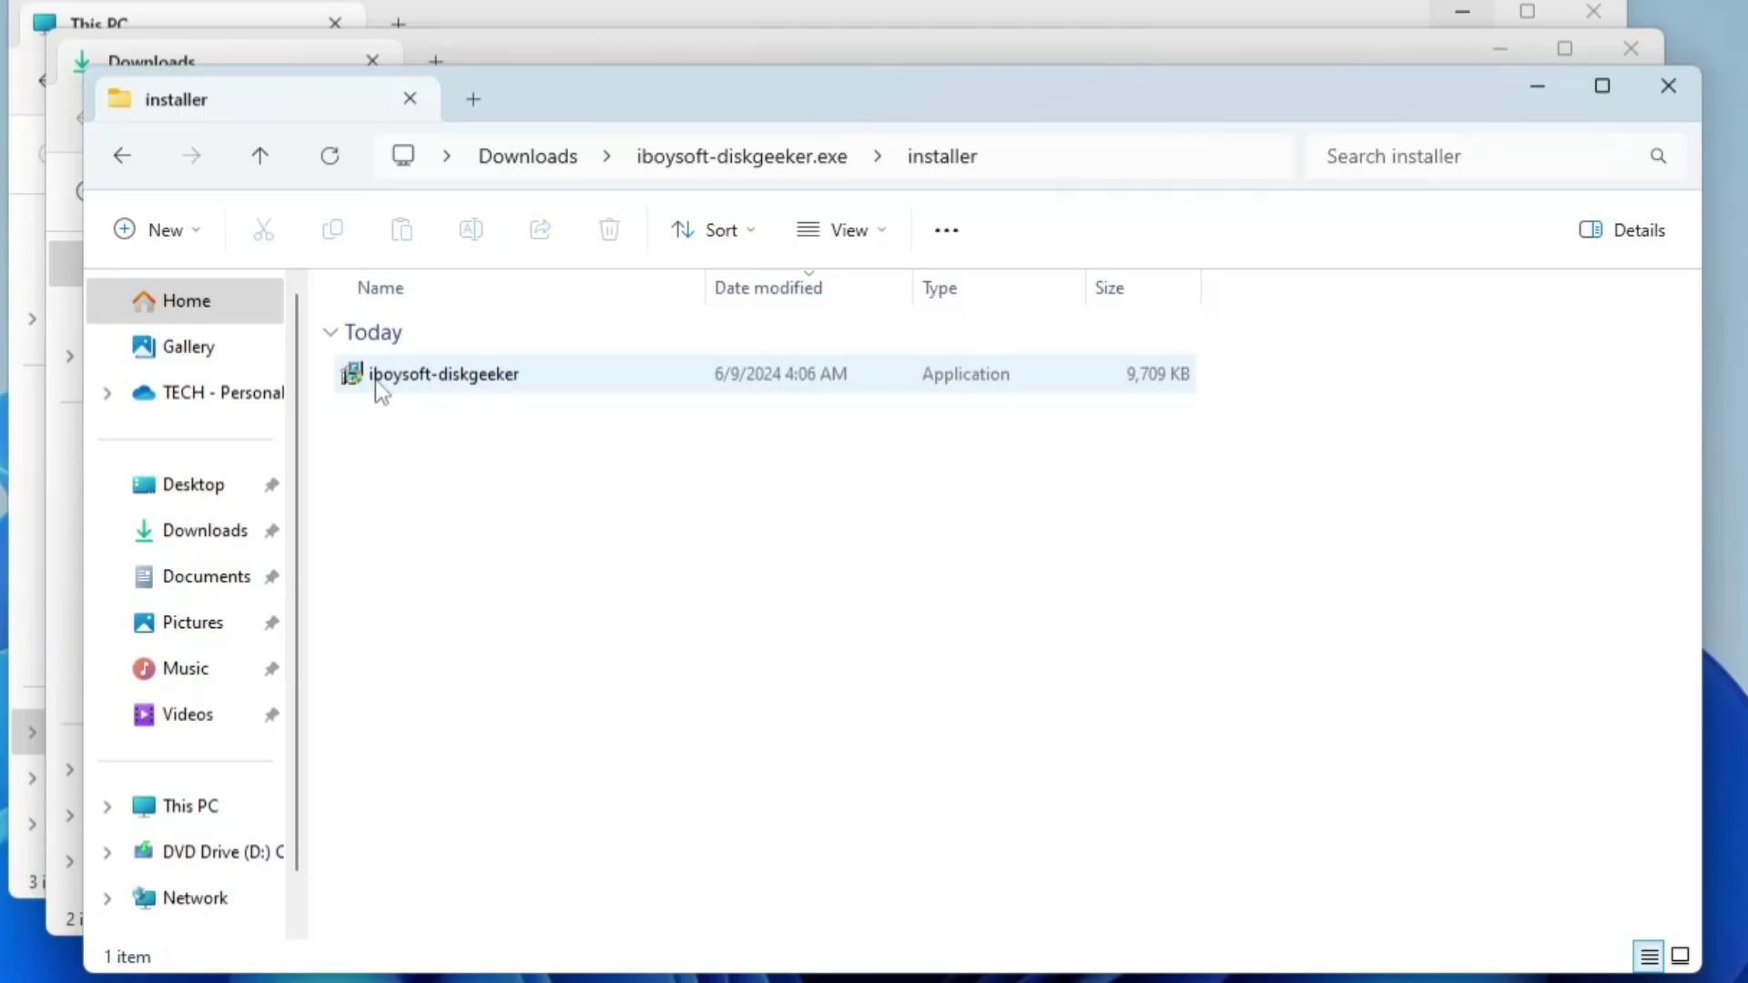
{"action": "right_click", "coordinate": [461, 381]}
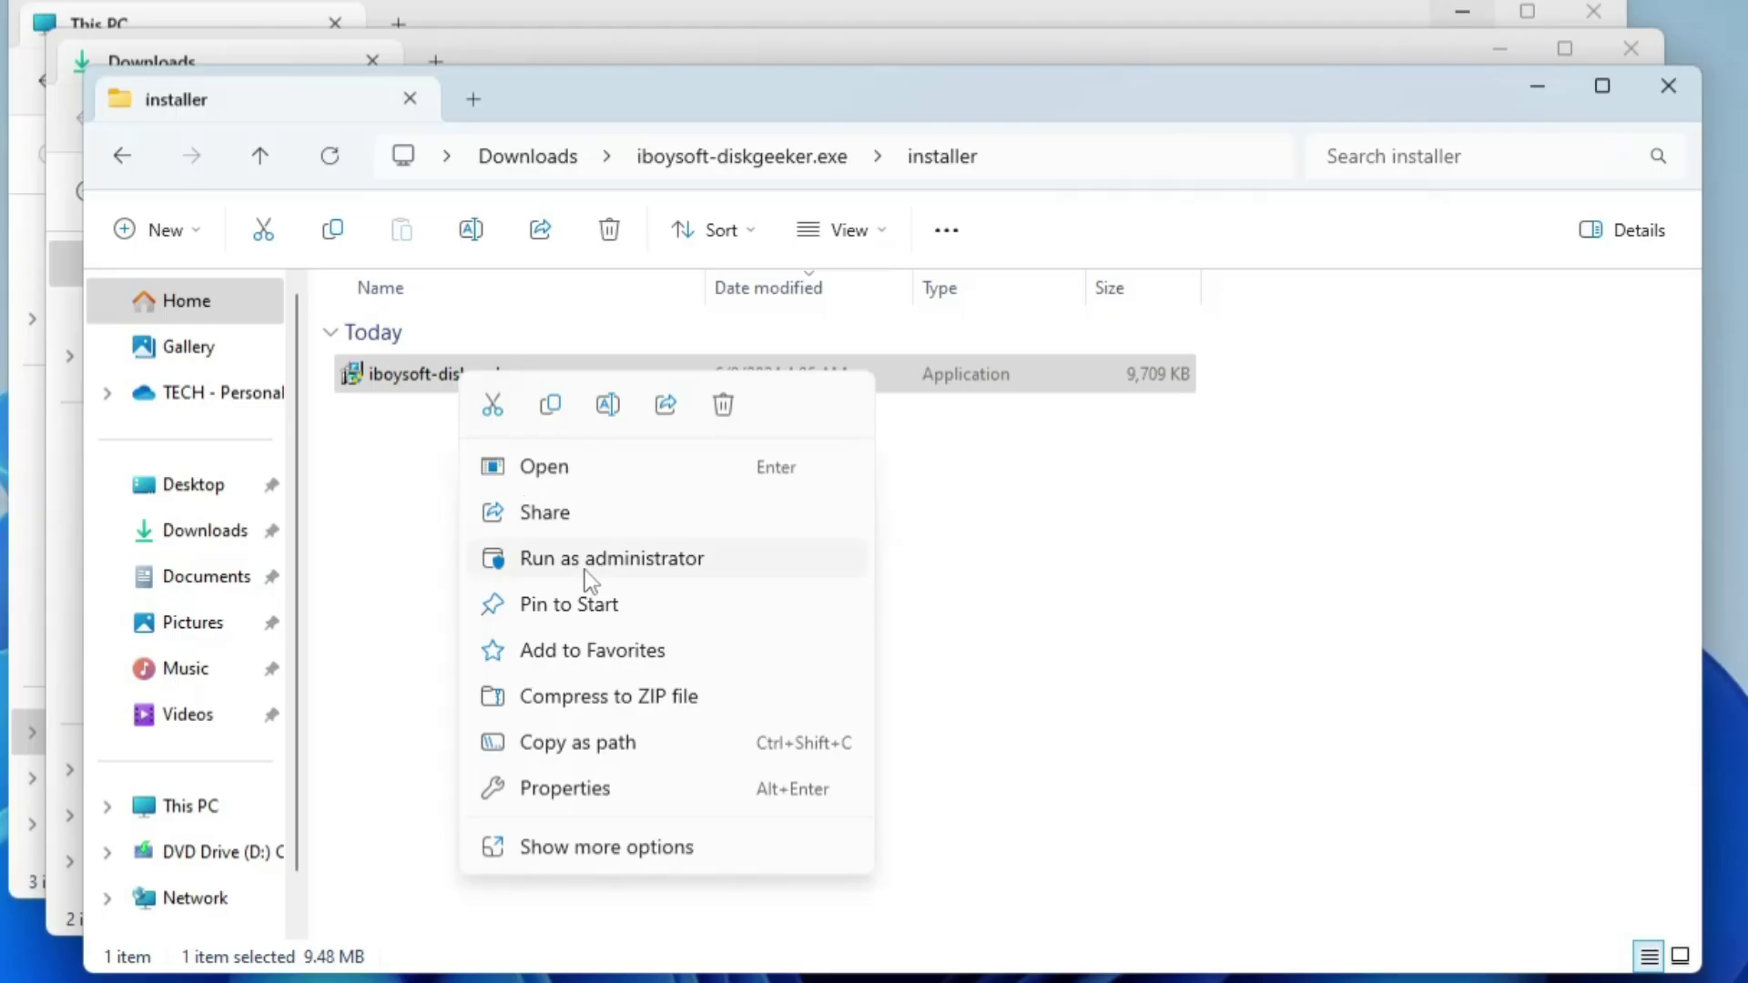
{"action": "left_click", "coordinate": [584, 570]}
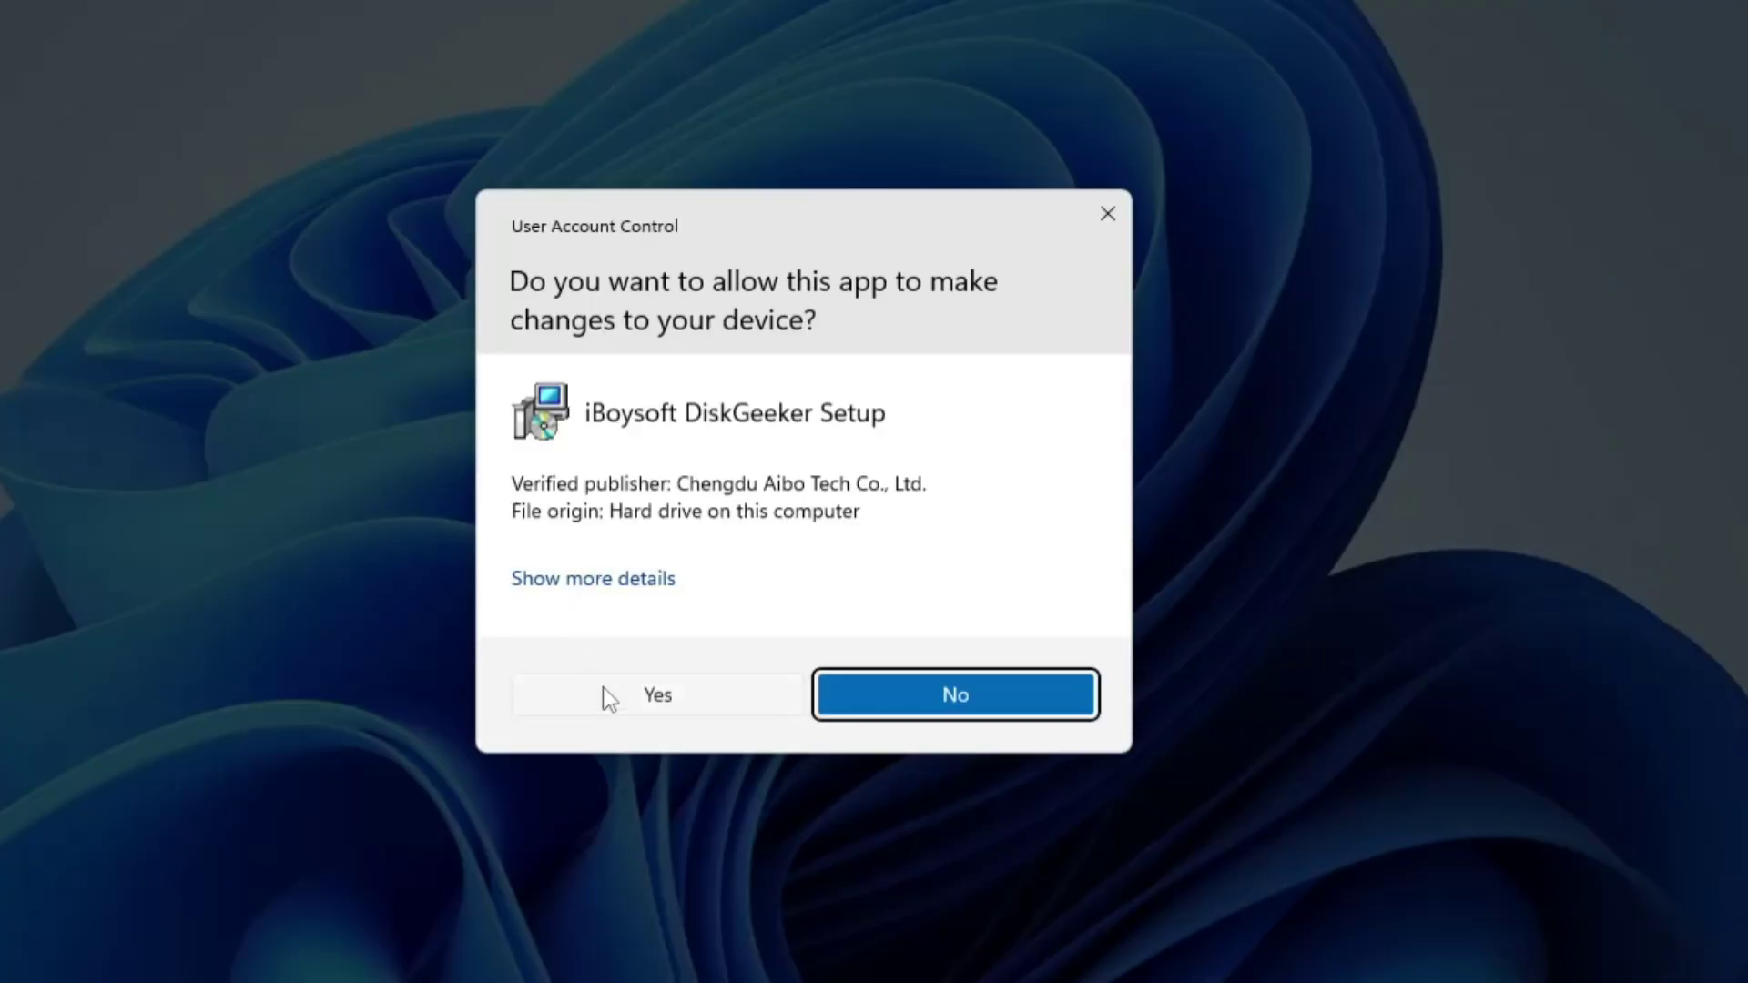
{"action": "left_click", "coordinate": [604, 692]}
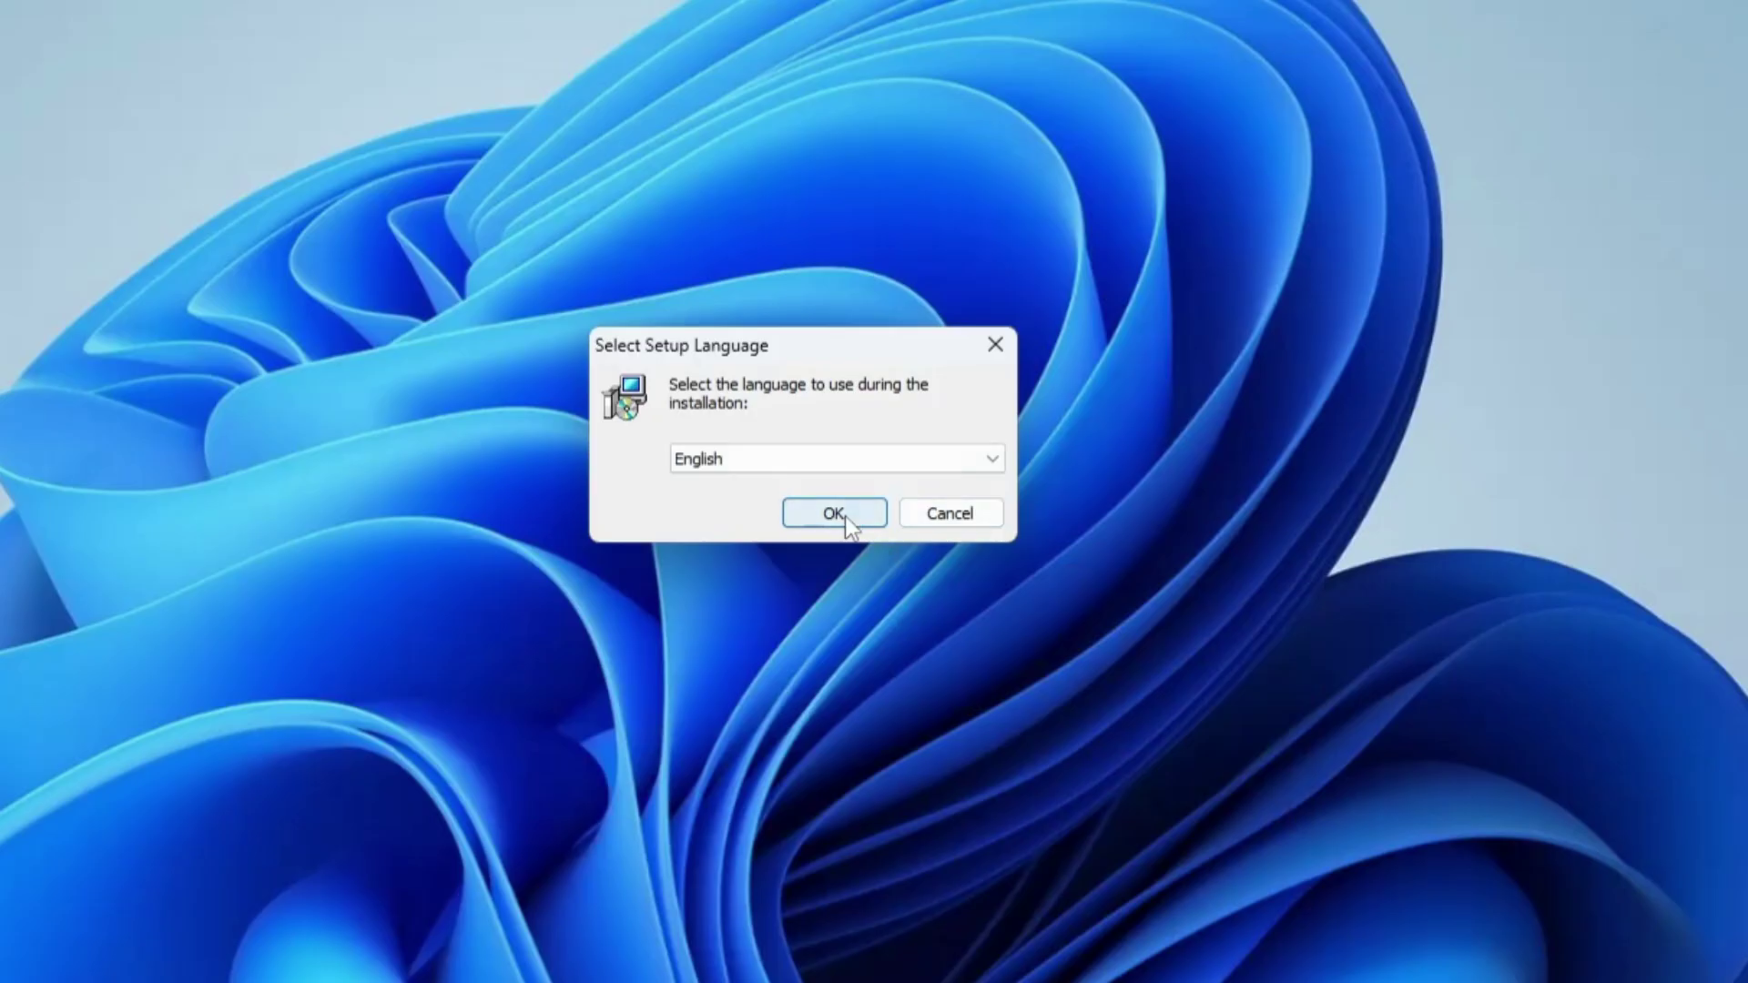
Step: Install DiskGeeker into C:\Program Files\iBoysoft Software\iBoysoft DiskGeeker, accepting the license agreement
{"action": "left_click", "coordinate": [843, 513]}
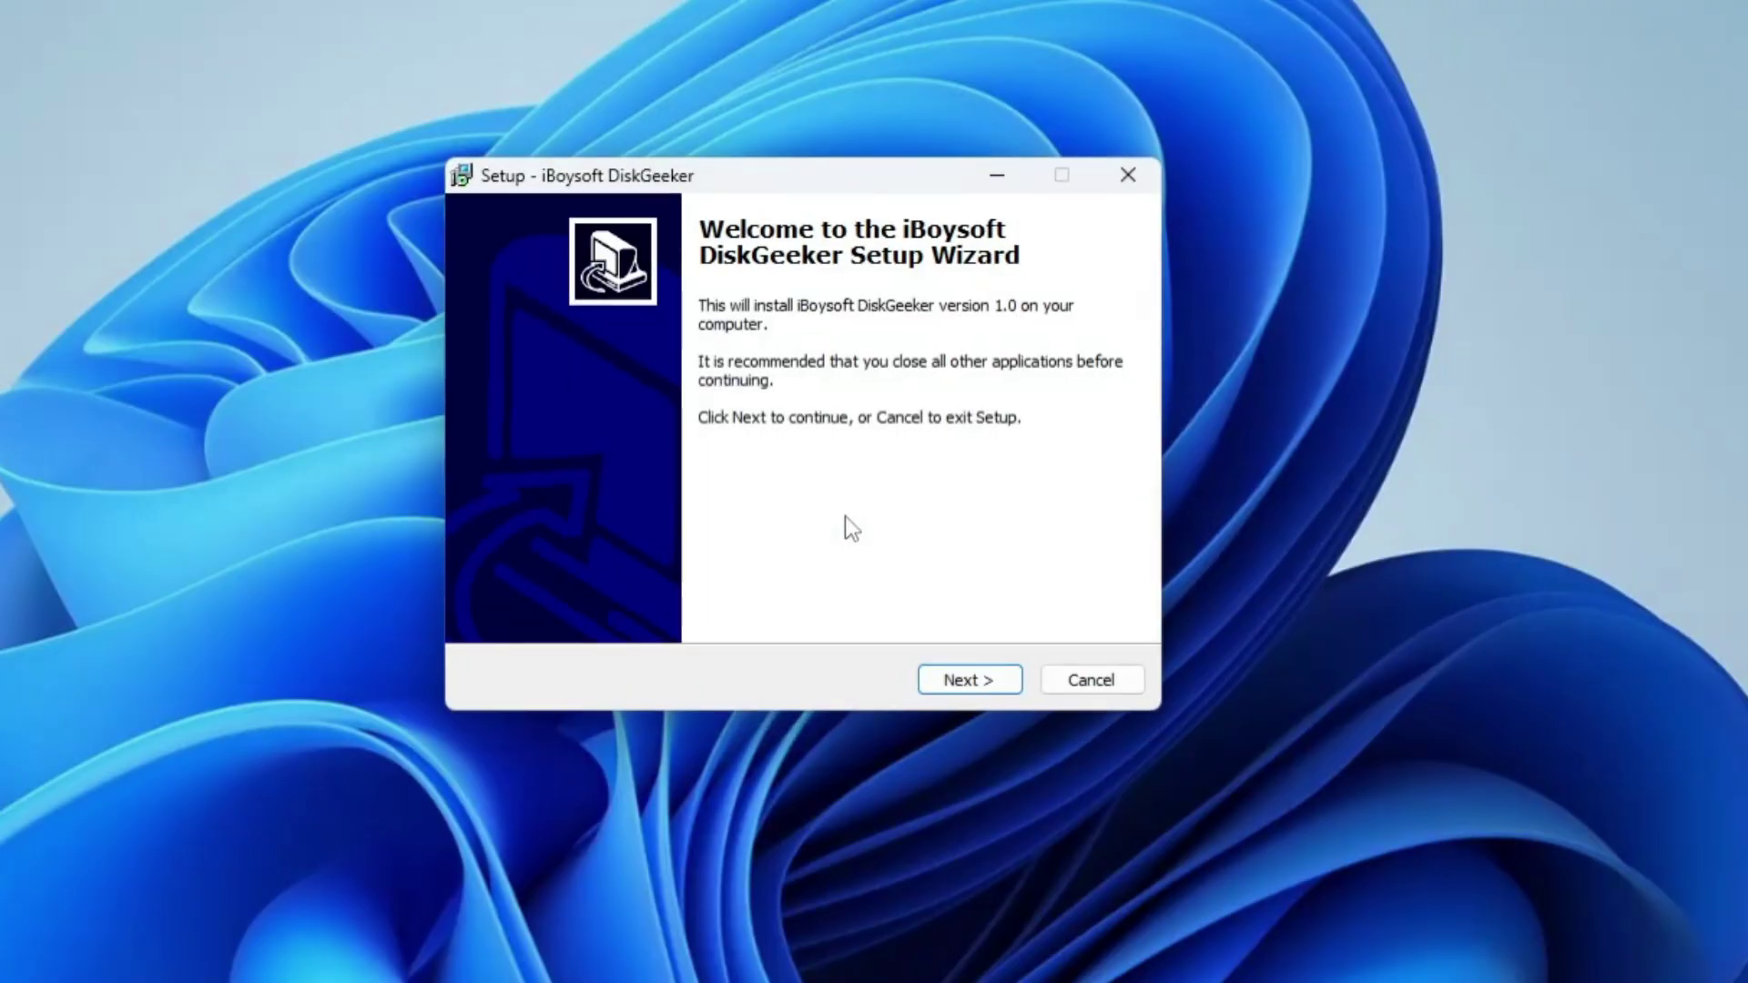
{"action": "left_click", "coordinate": [951, 683]}
{"action": "left_click", "coordinate": [665, 593]}
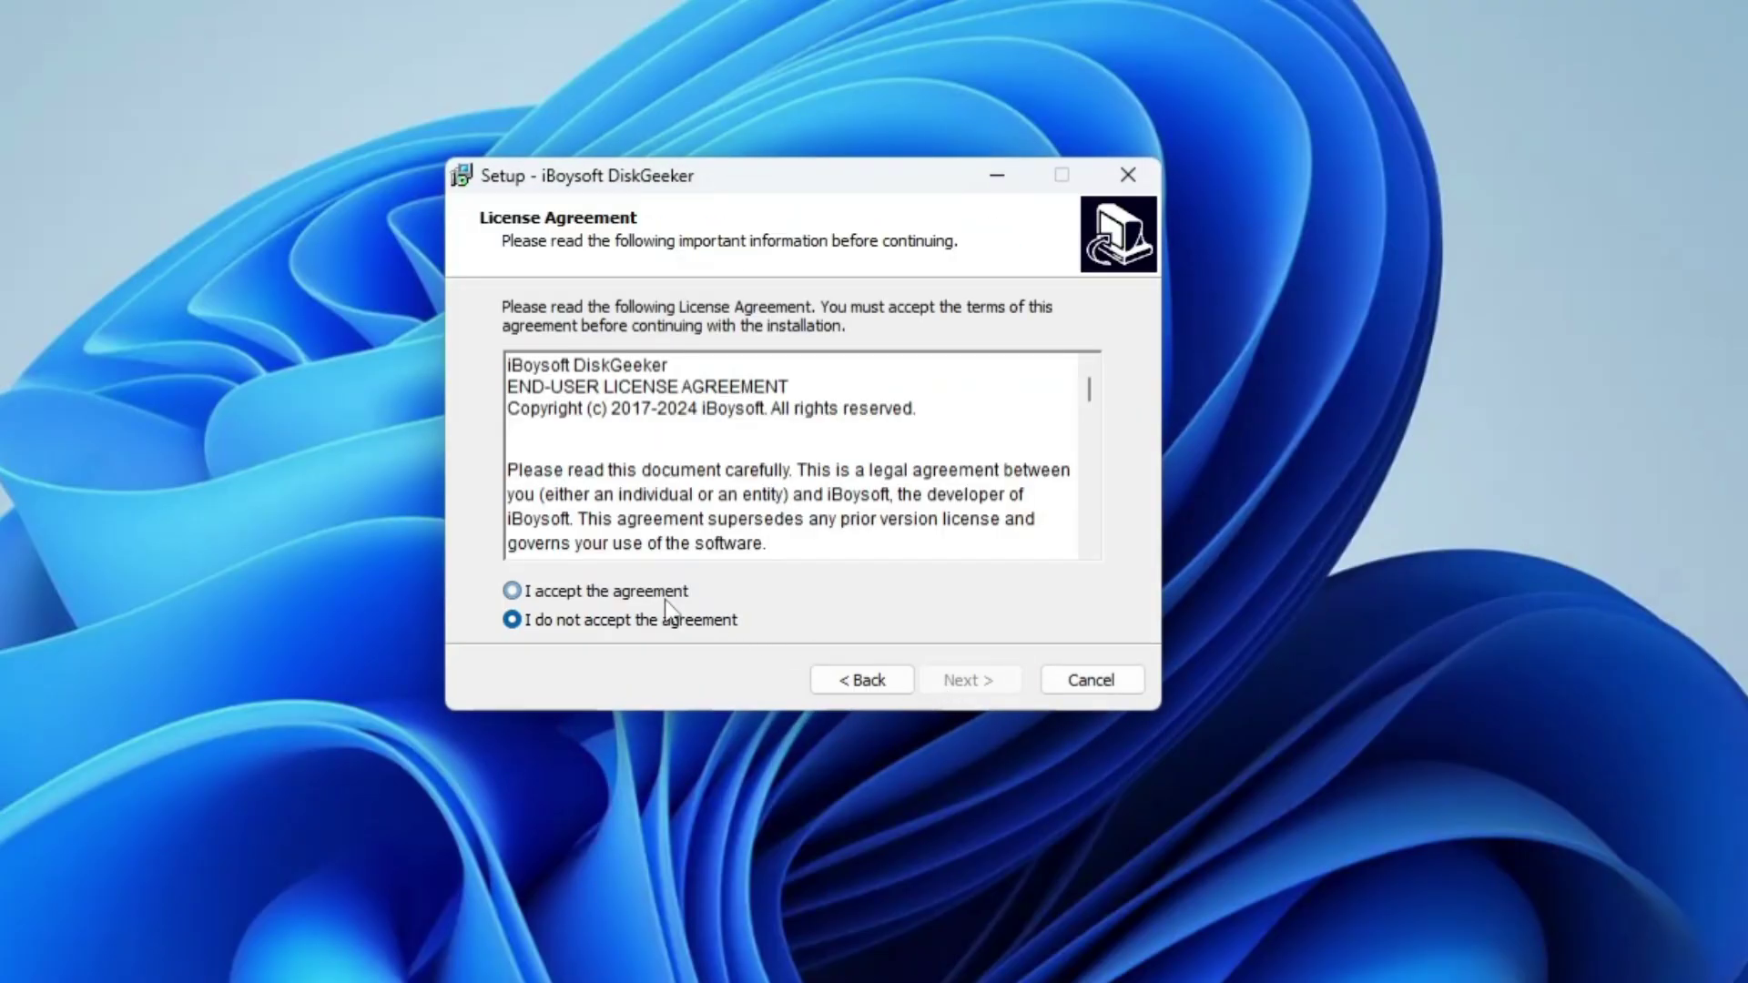
{"action": "left_click", "coordinate": [976, 685]}
{"action": "left_click", "coordinate": [972, 682]}
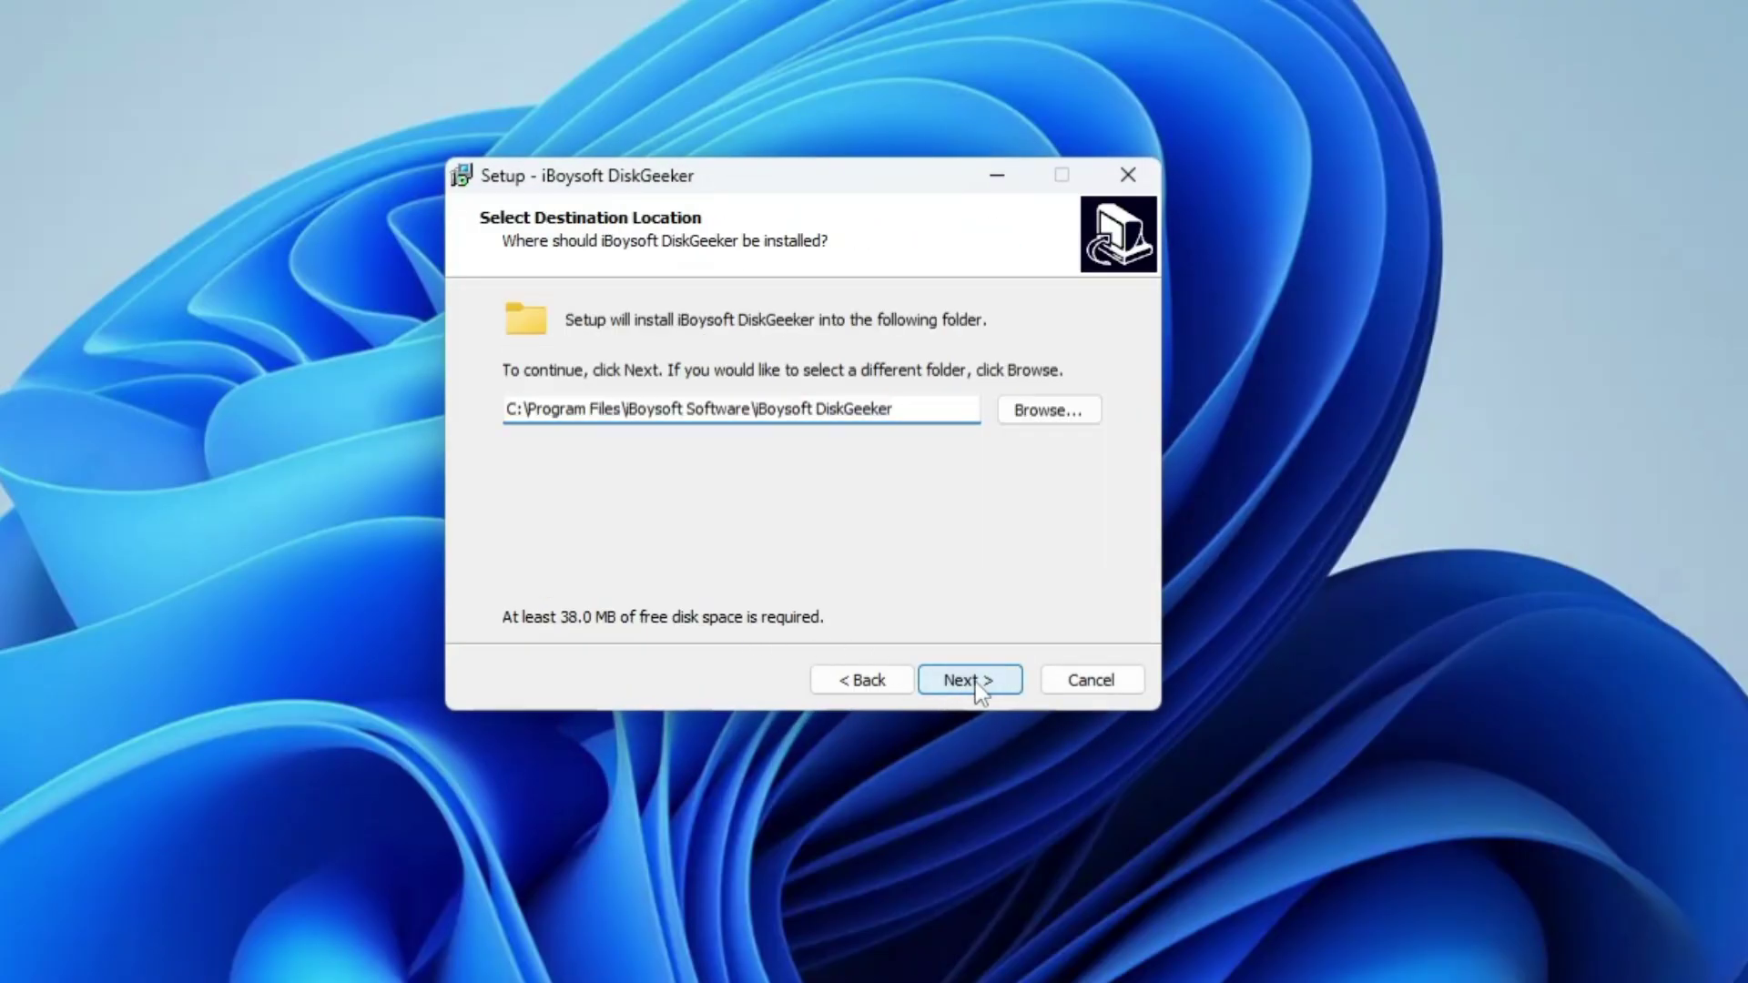
{"action": "key", "text": "Return"}
{"action": "left_click", "coordinate": [973, 678]}
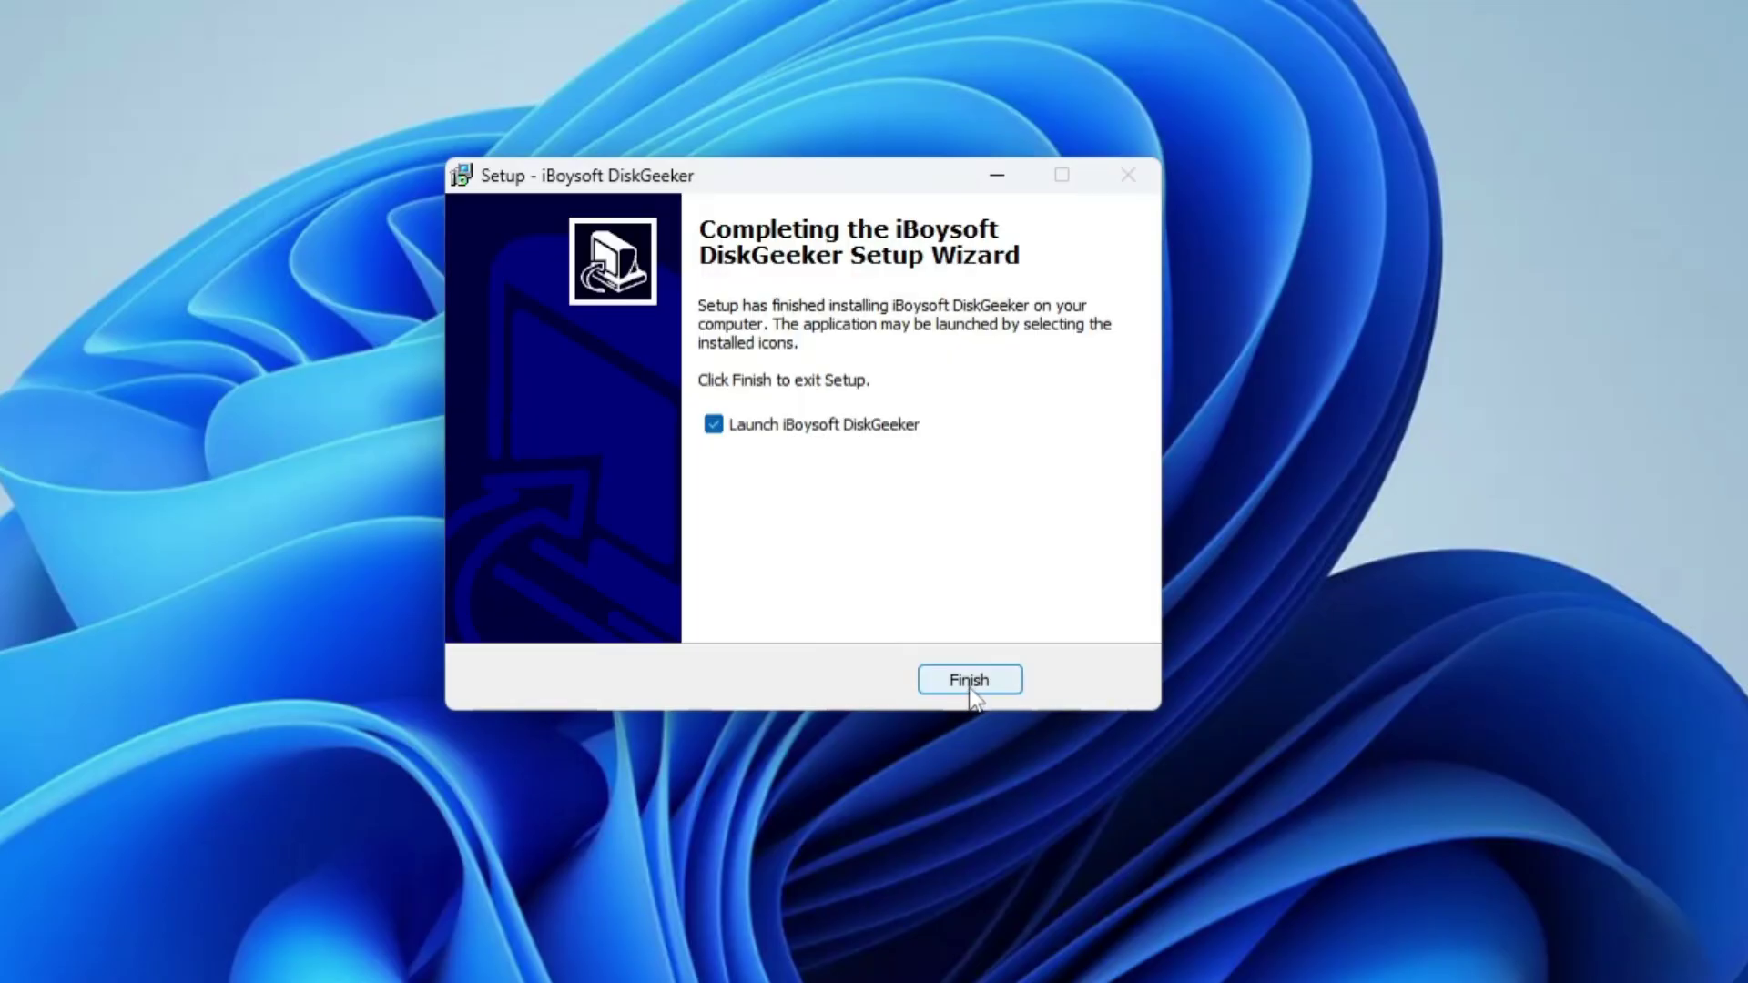
Step: Finish setup, minimize Edge's Thanks page, and move the DiskGeeker main window into place
{"action": "left_click", "coordinate": [971, 689]}
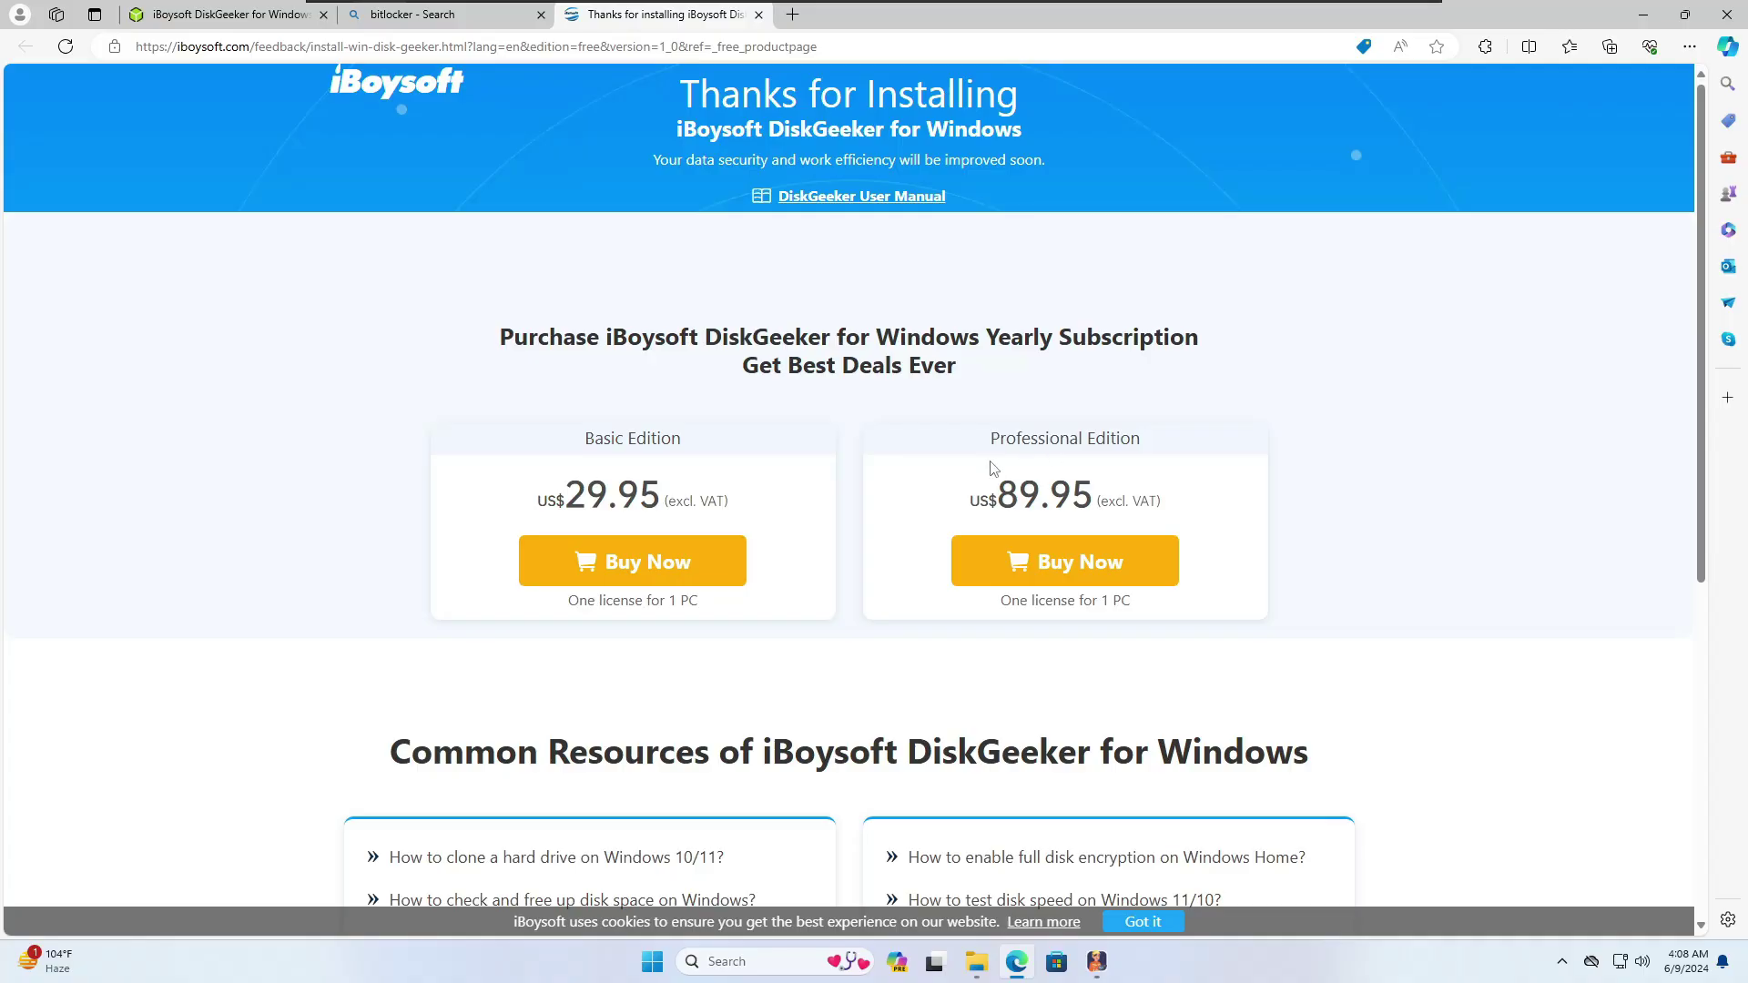
{"action": "scroll", "coordinate": [848, 483], "scroll_direction": "down", "scroll_amount": 3}
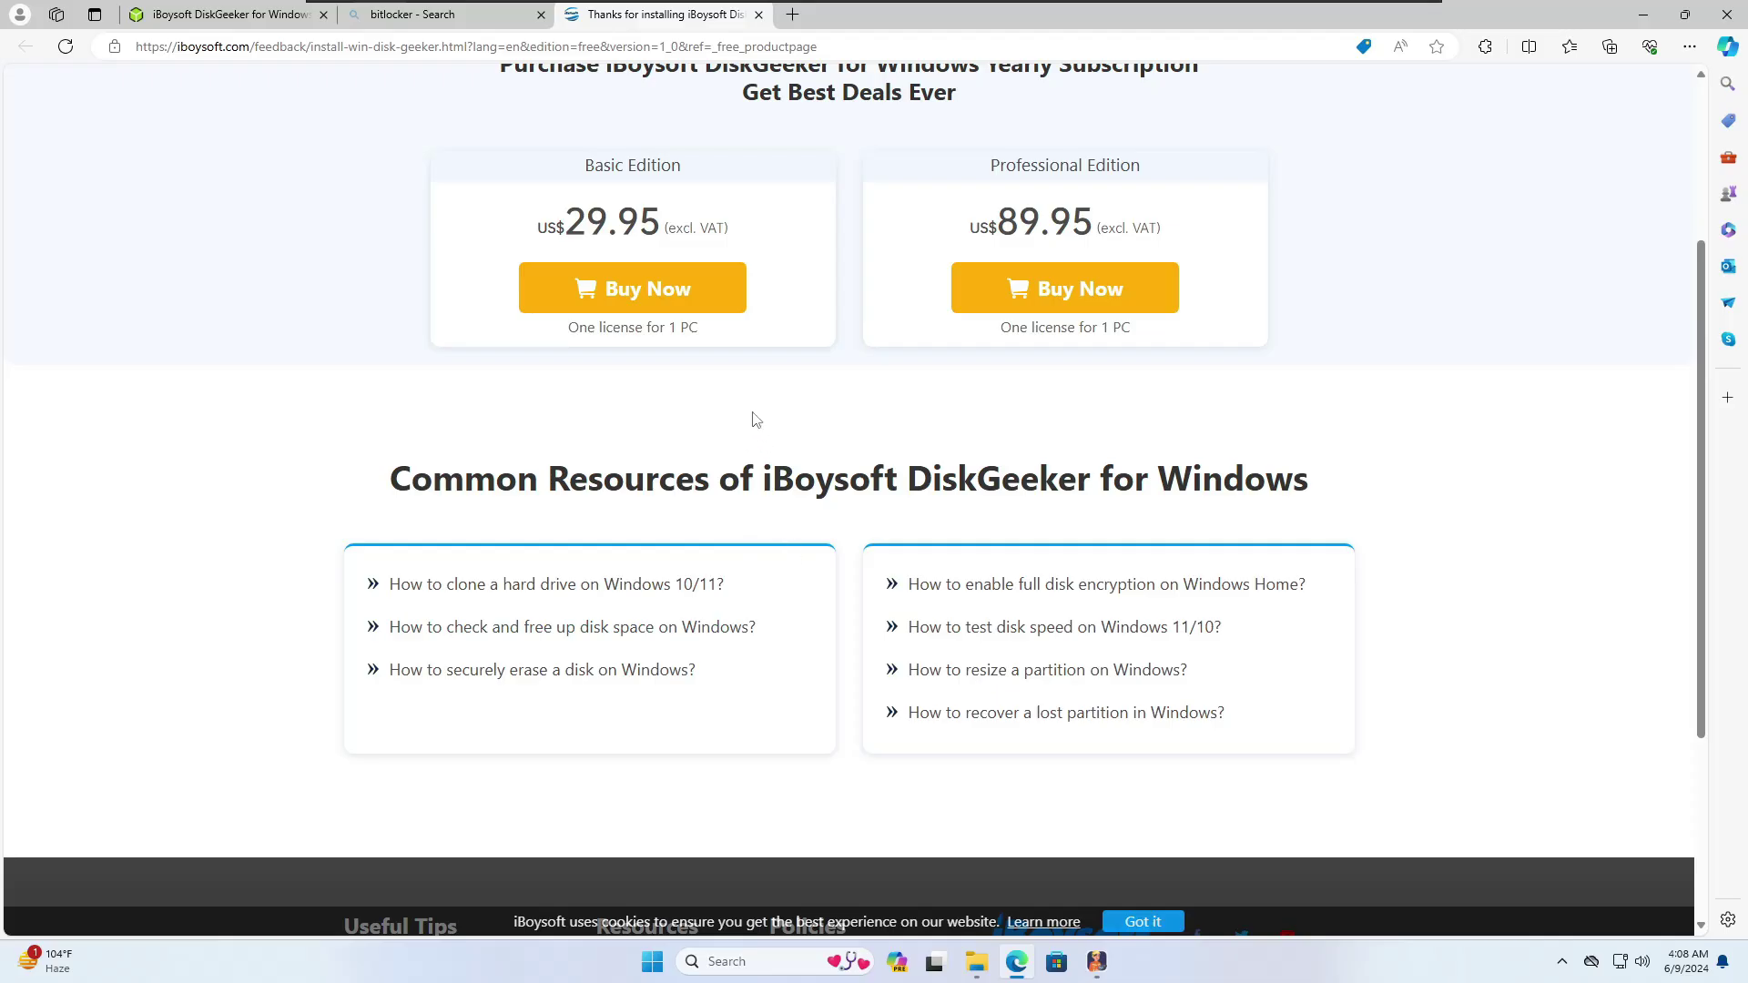
{"action": "left_click", "coordinate": [1643, 15]}
{"action": "mouse_move", "coordinate": [880, 186]}
{"action": "left_mouse_down"}
{"action": "mouse_move", "coordinate": [942, 187]}
{"action": "mouse_move", "coordinate": [896, 194]}
{"action": "left_mouse_up"}
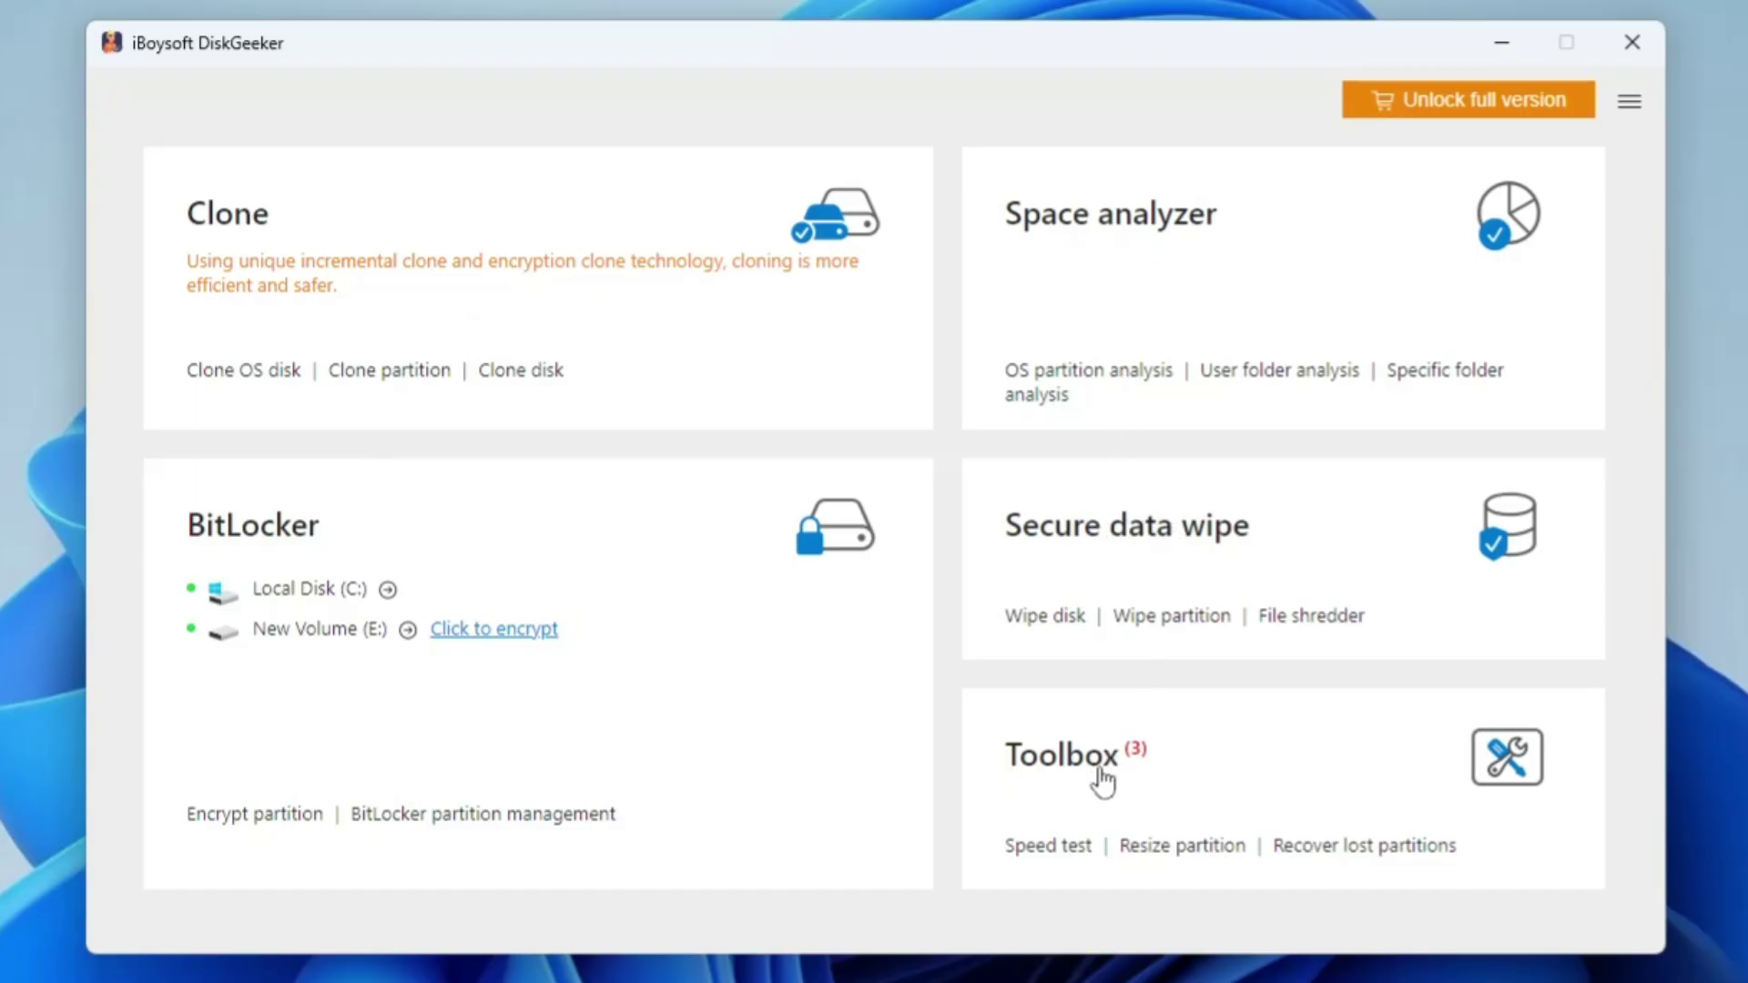
Step: Open BitLocker > Encrypt partition and try Local Disk (C:), which is refused as boot partition
{"action": "left_click", "coordinate": [233, 545]}
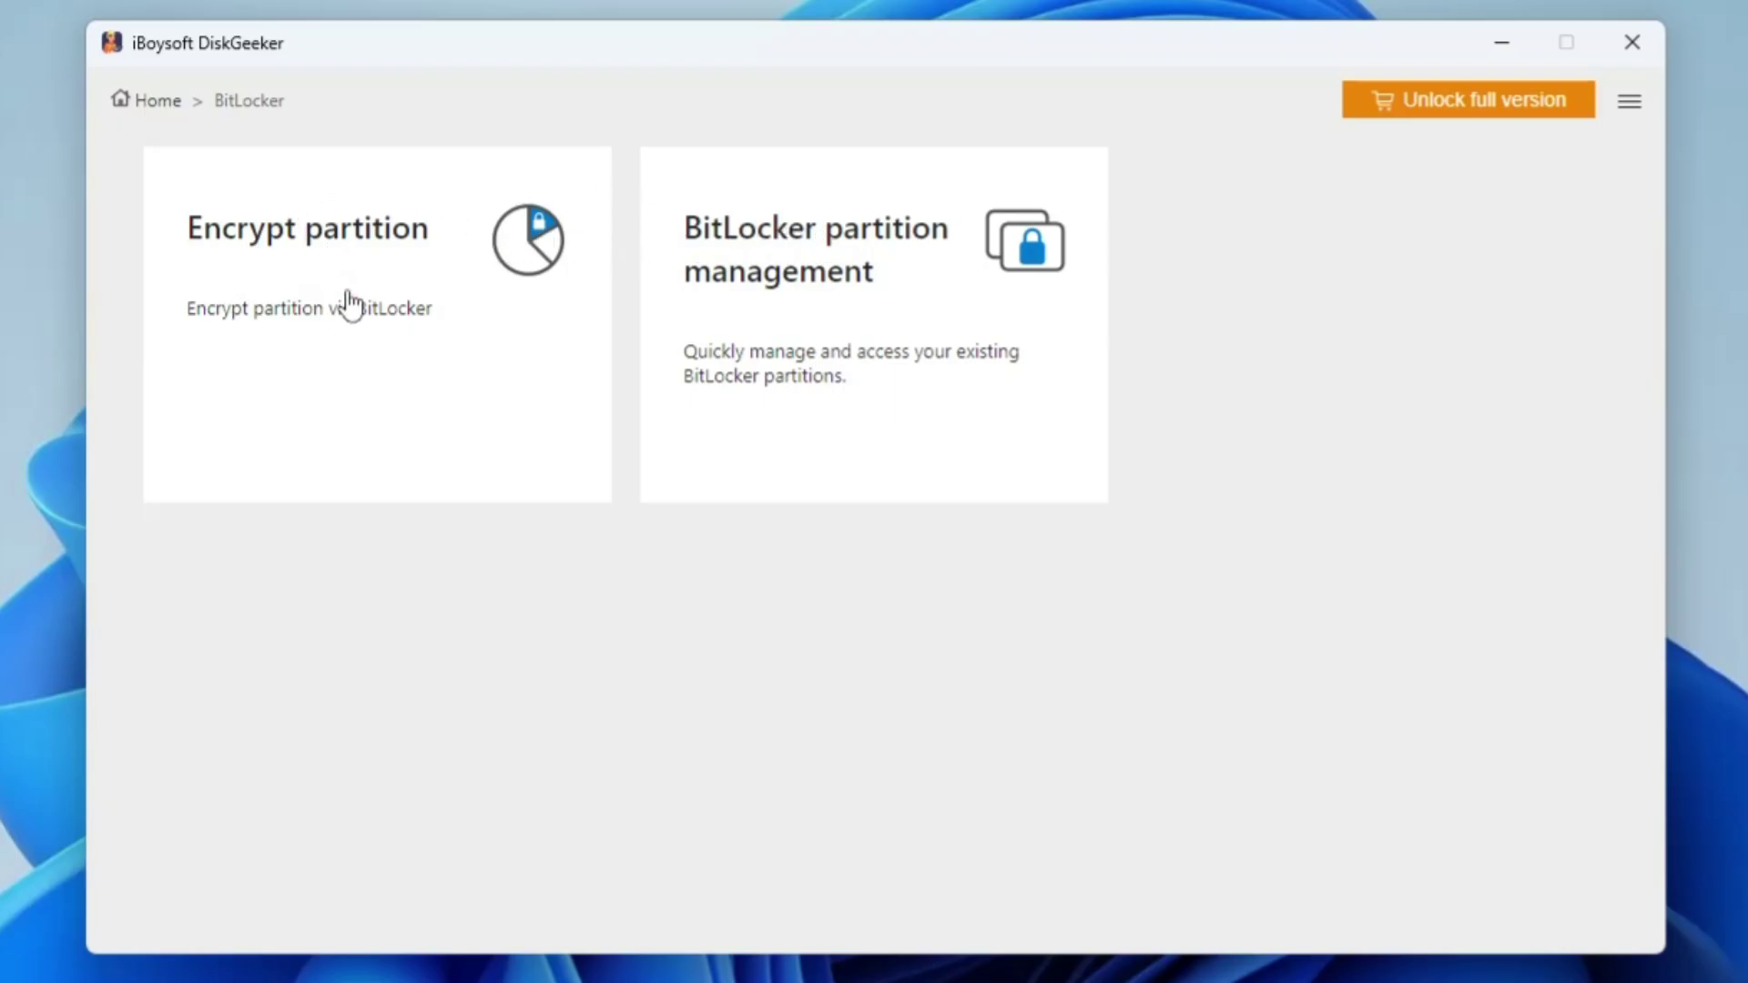
{"action": "left_click", "coordinate": [350, 242]}
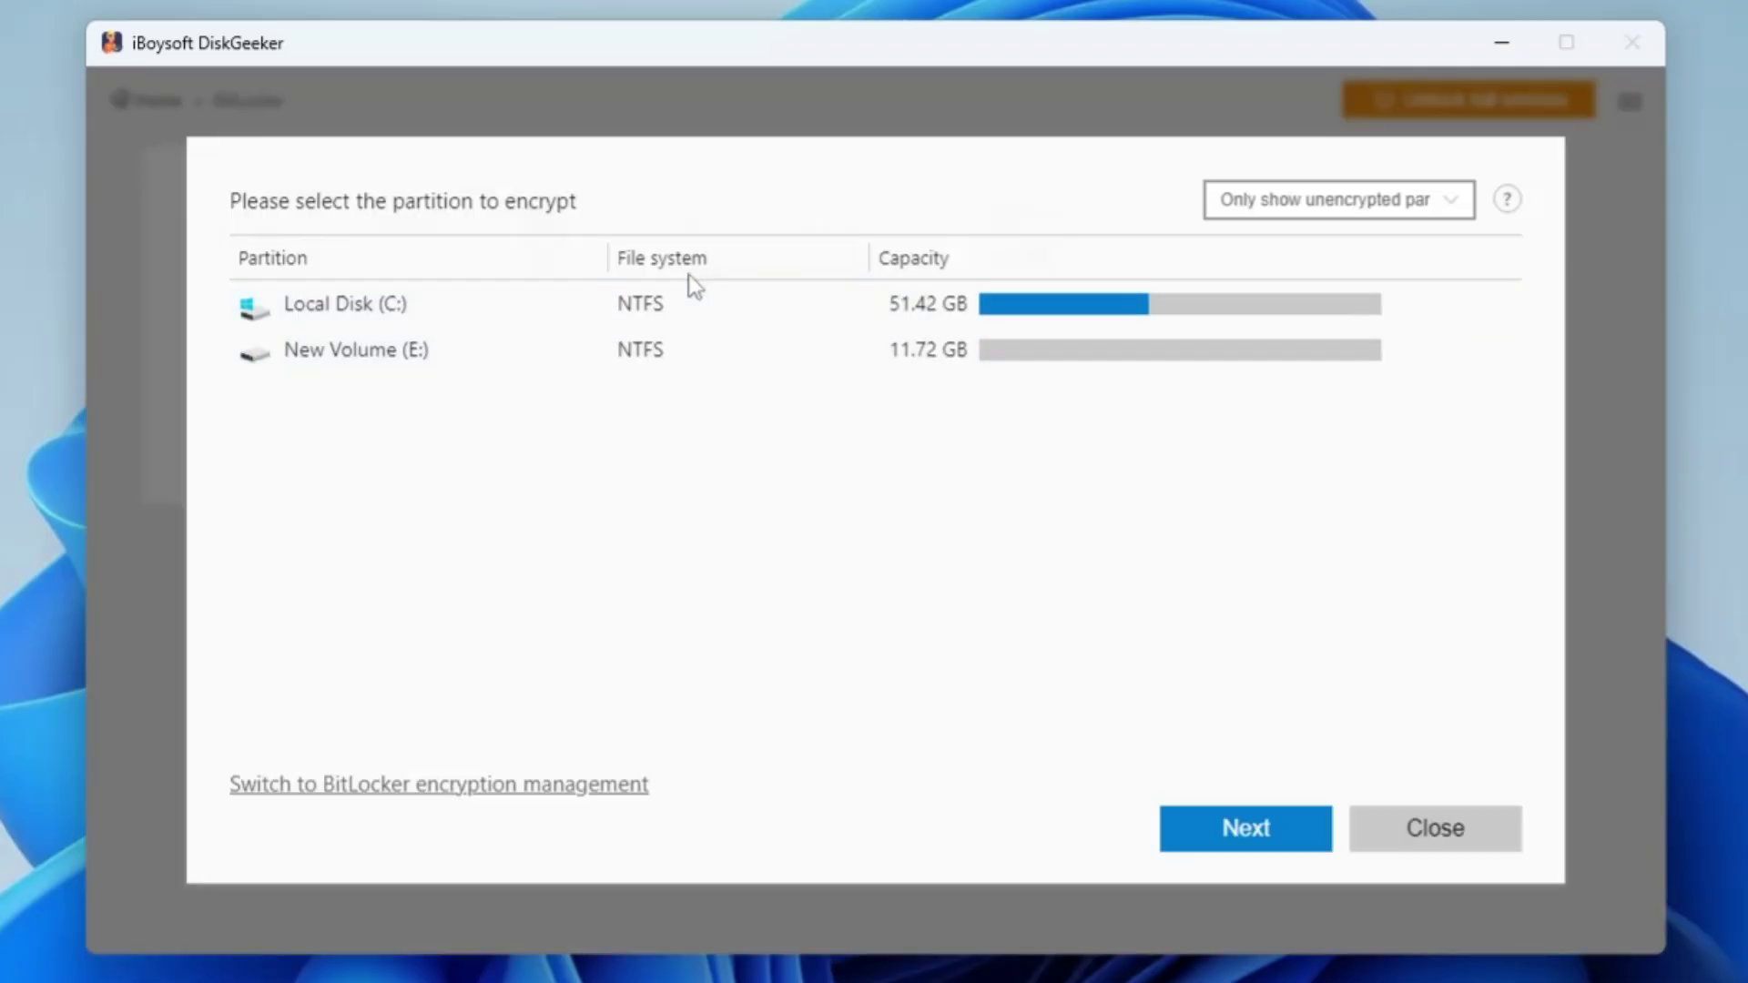
{"action": "left_click", "coordinate": [483, 308]}
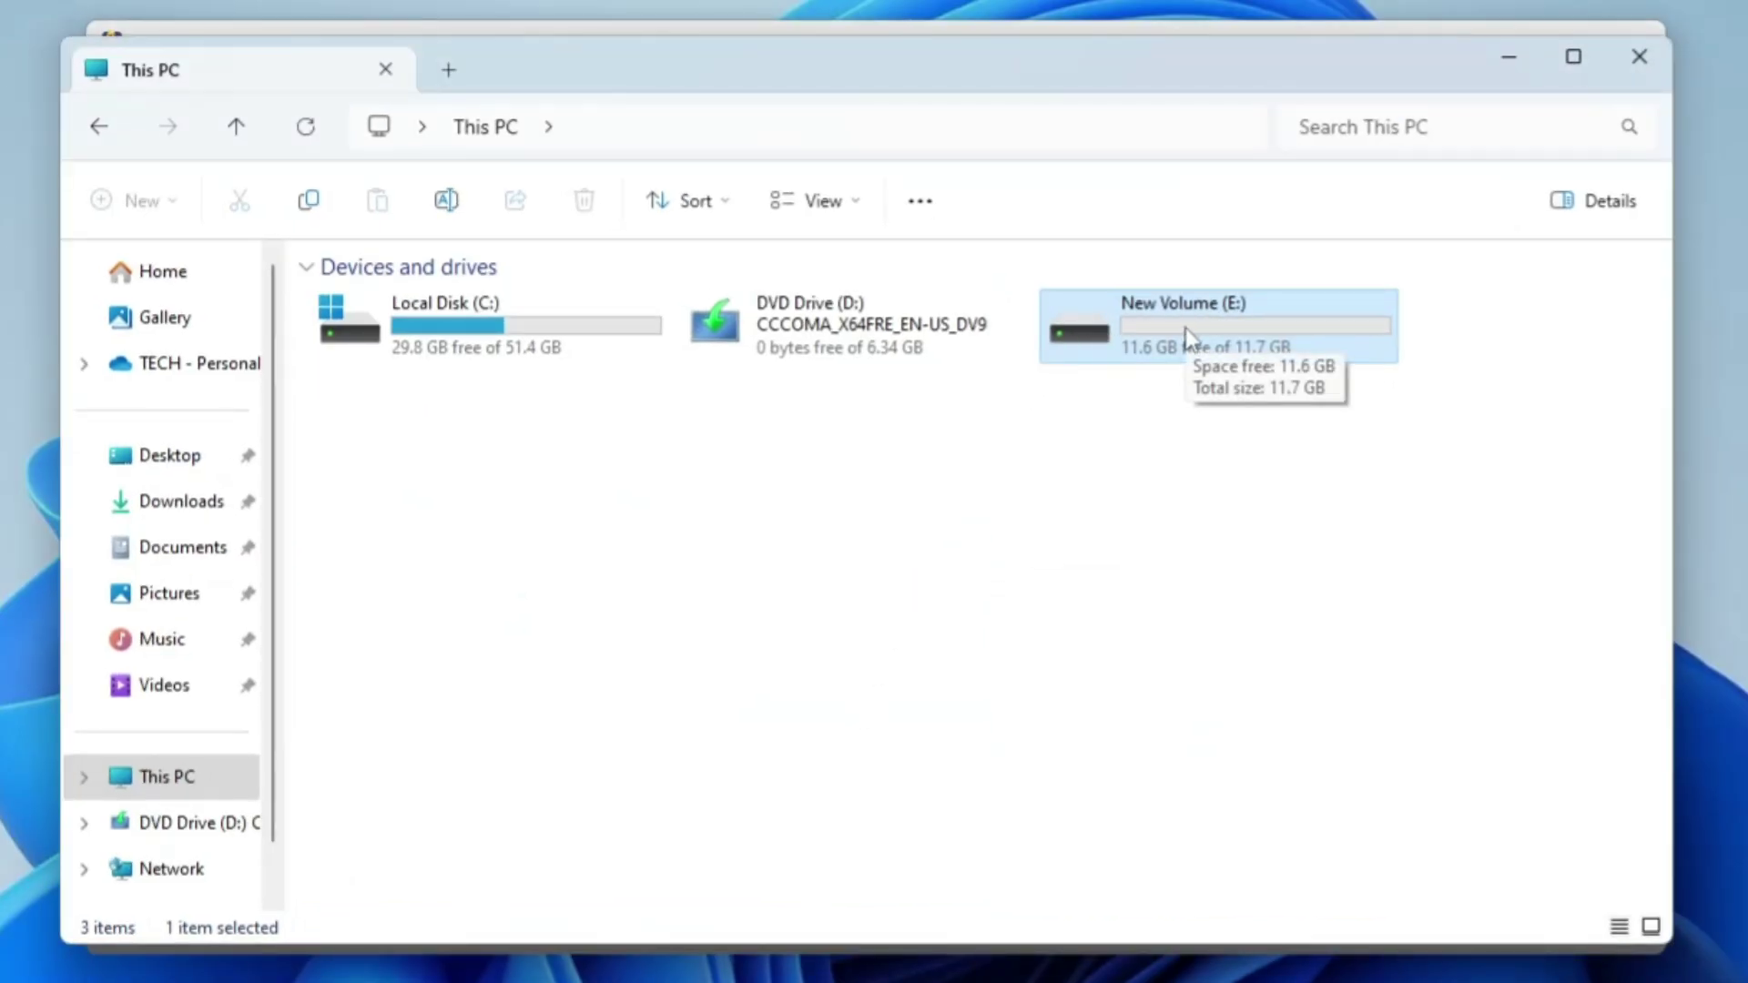
Step: Open New Volume (E:), select its Office DATA and Private Pictures folders, then minimize Explorer
{"action": "double_click", "coordinate": [1186, 335]}
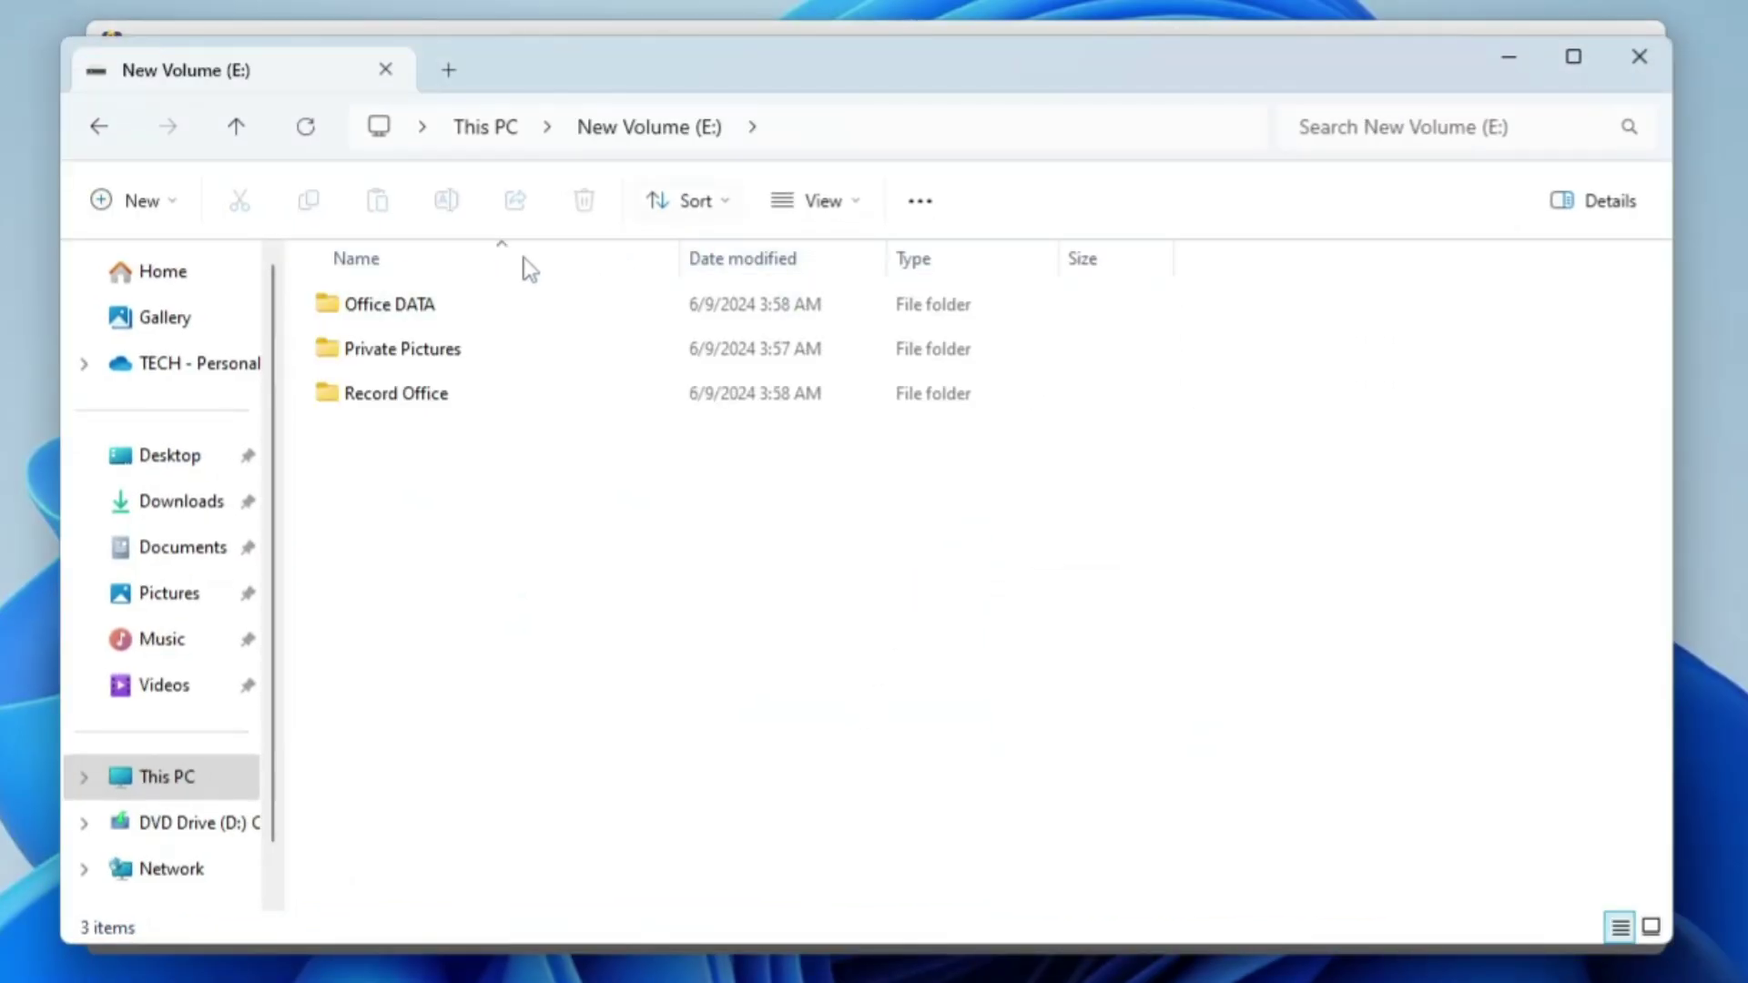
{"action": "left_click", "coordinate": [430, 307]}
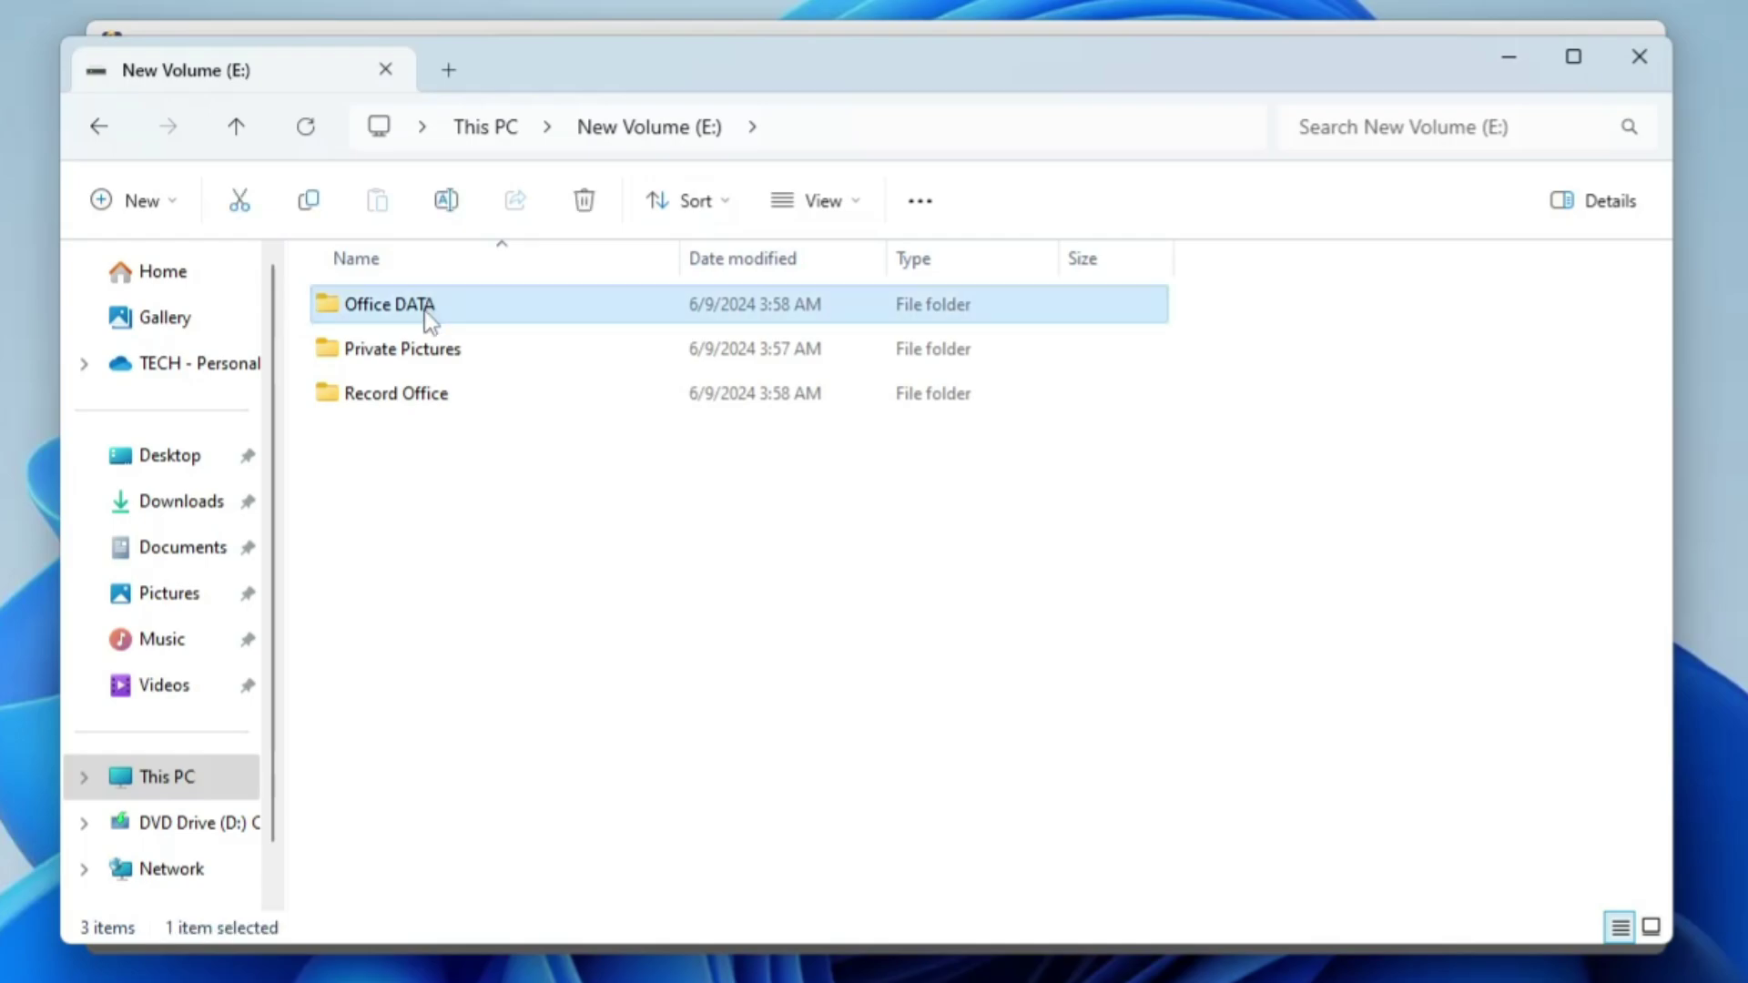
{"action": "left_click", "coordinate": [441, 340]}
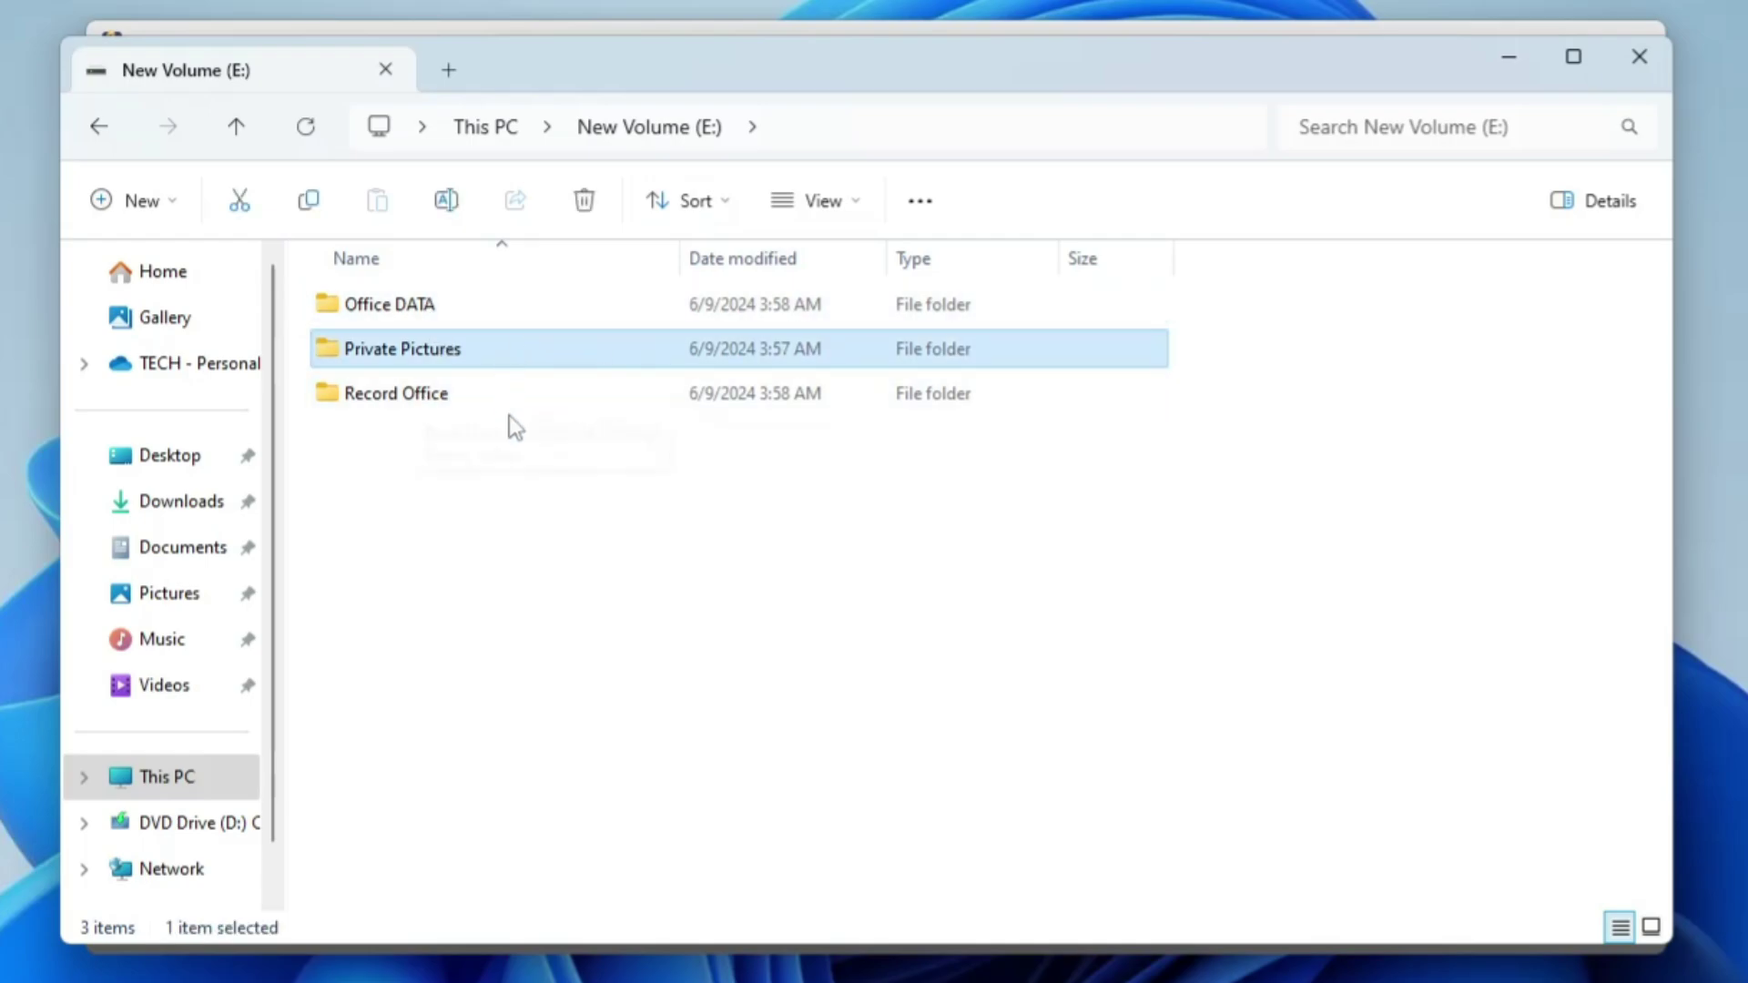
{"action": "left_click", "coordinate": [1518, 54]}
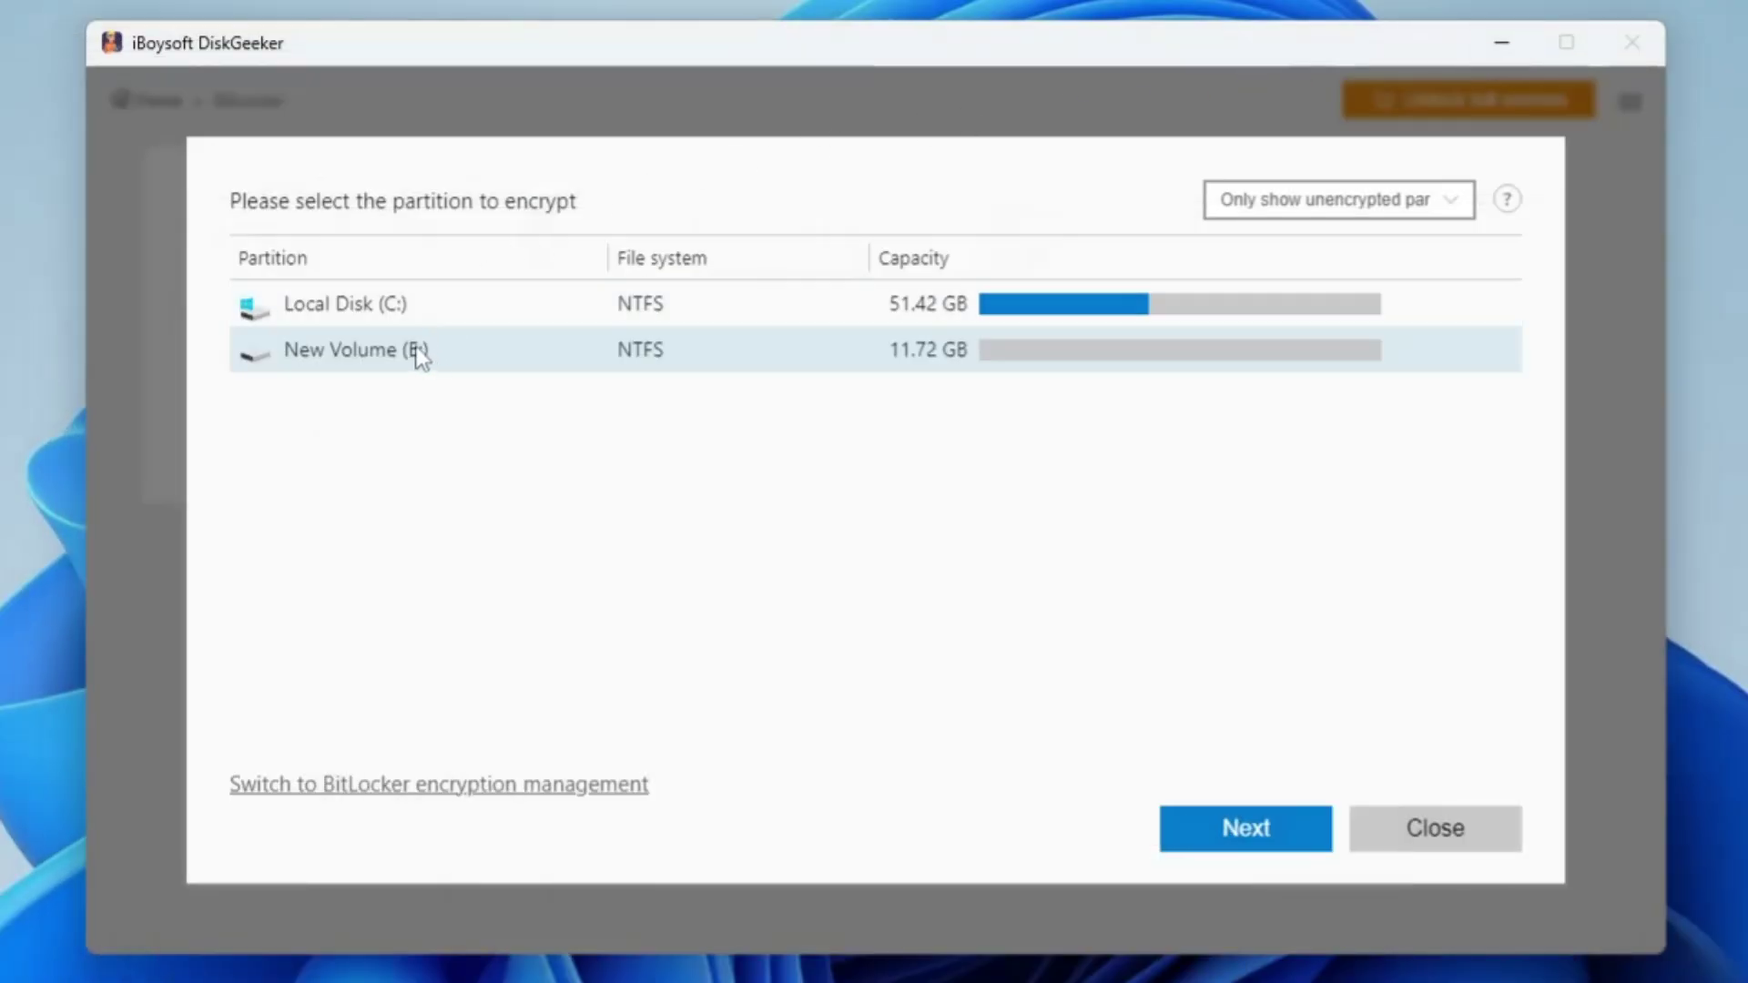
Step: Pick New Volume (E:) and enter the drive password in both password fields
{"action": "left_click", "coordinate": [1265, 851]}
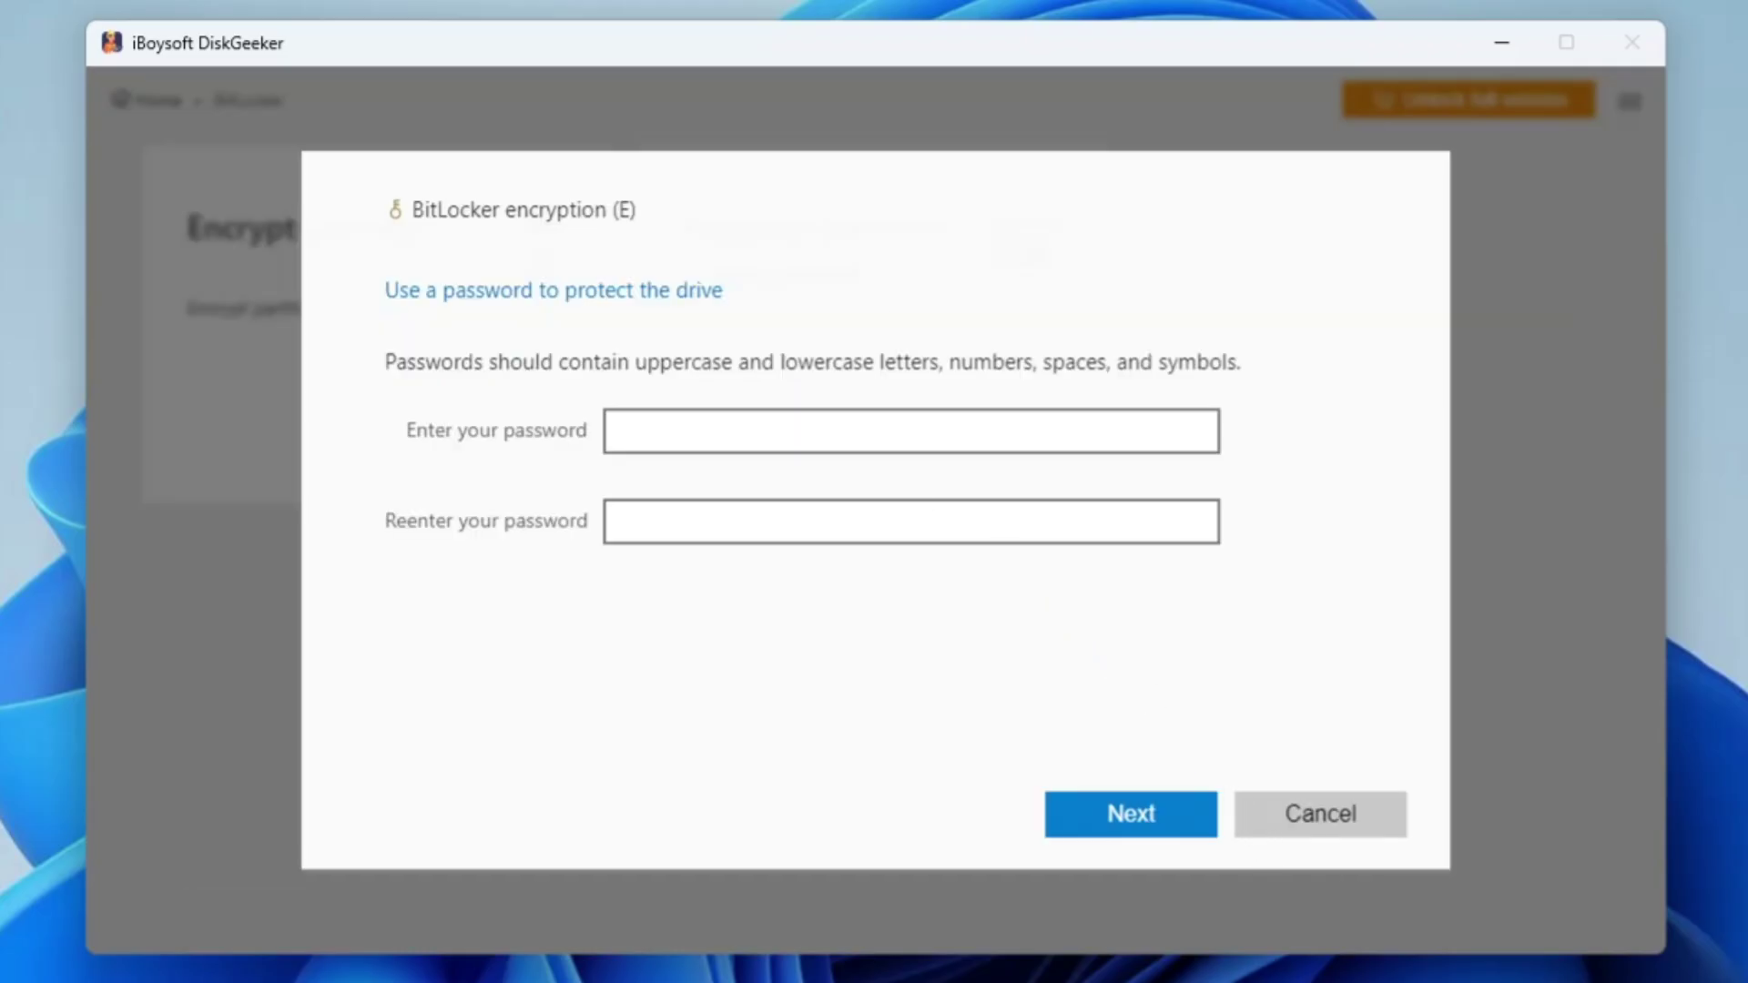
{"action": "left_click", "coordinate": [628, 431]}
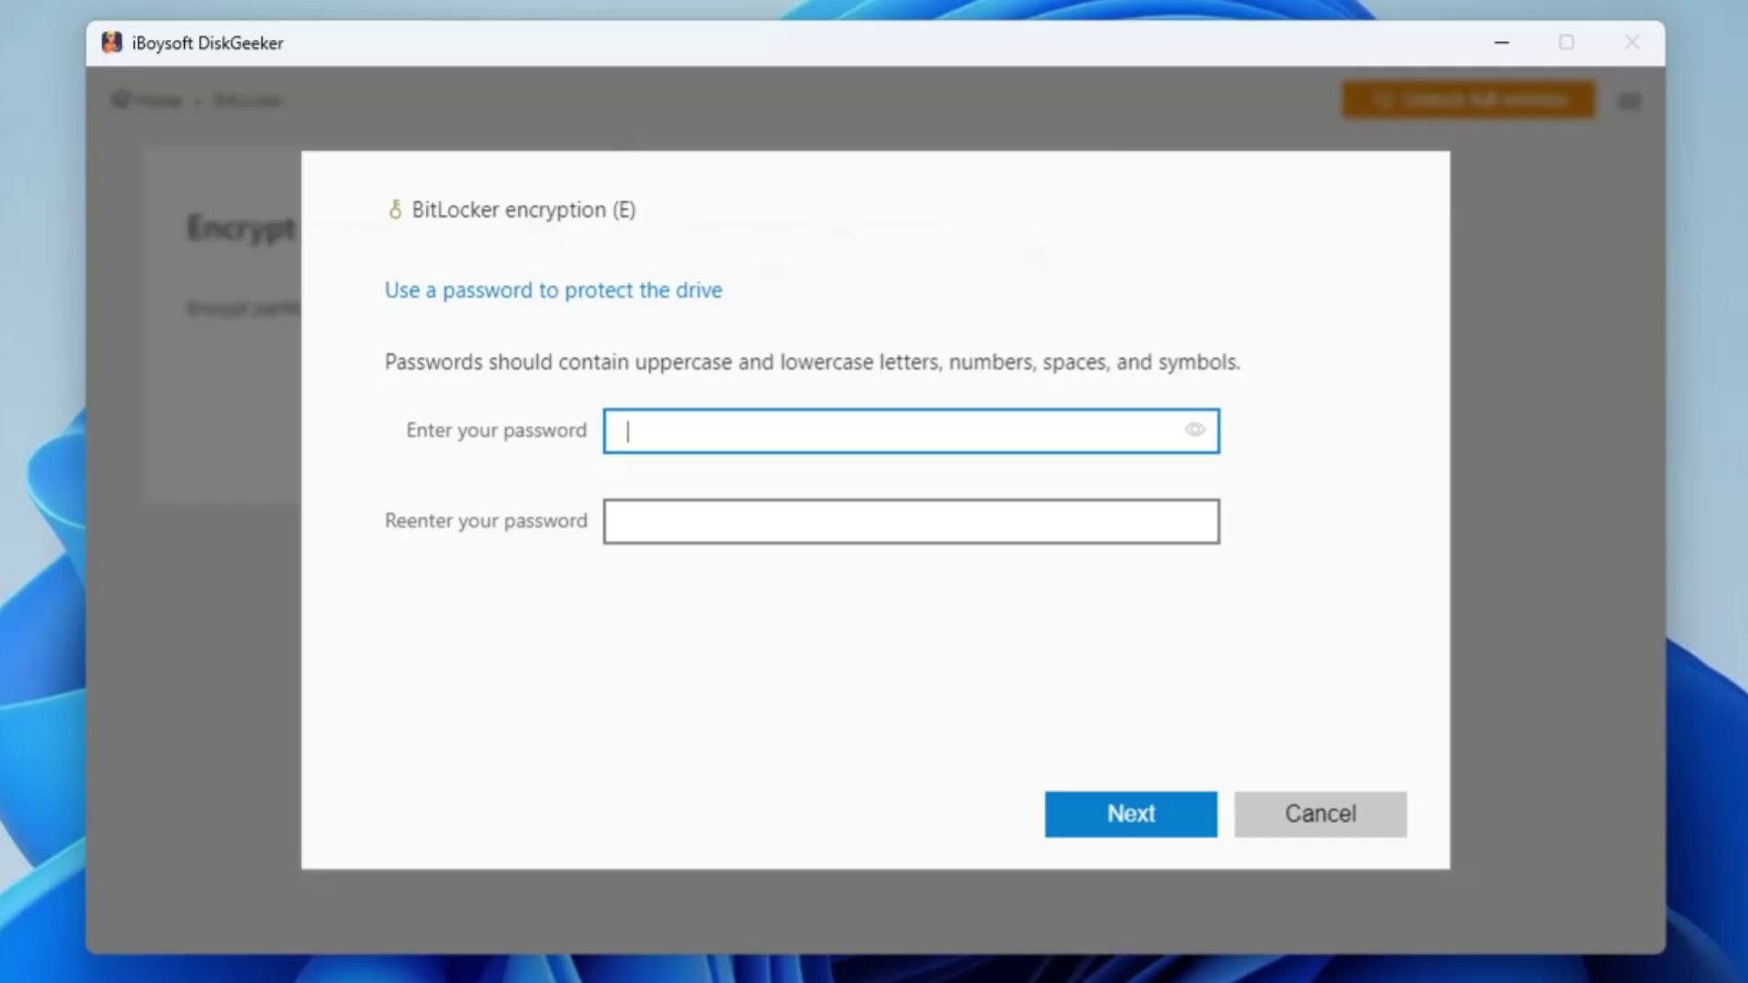
{"action": "type", "text": "•••••••••••"}
{"action": "key", "text": "Tab"}
{"action": "type", "text": "•••••••••••"}
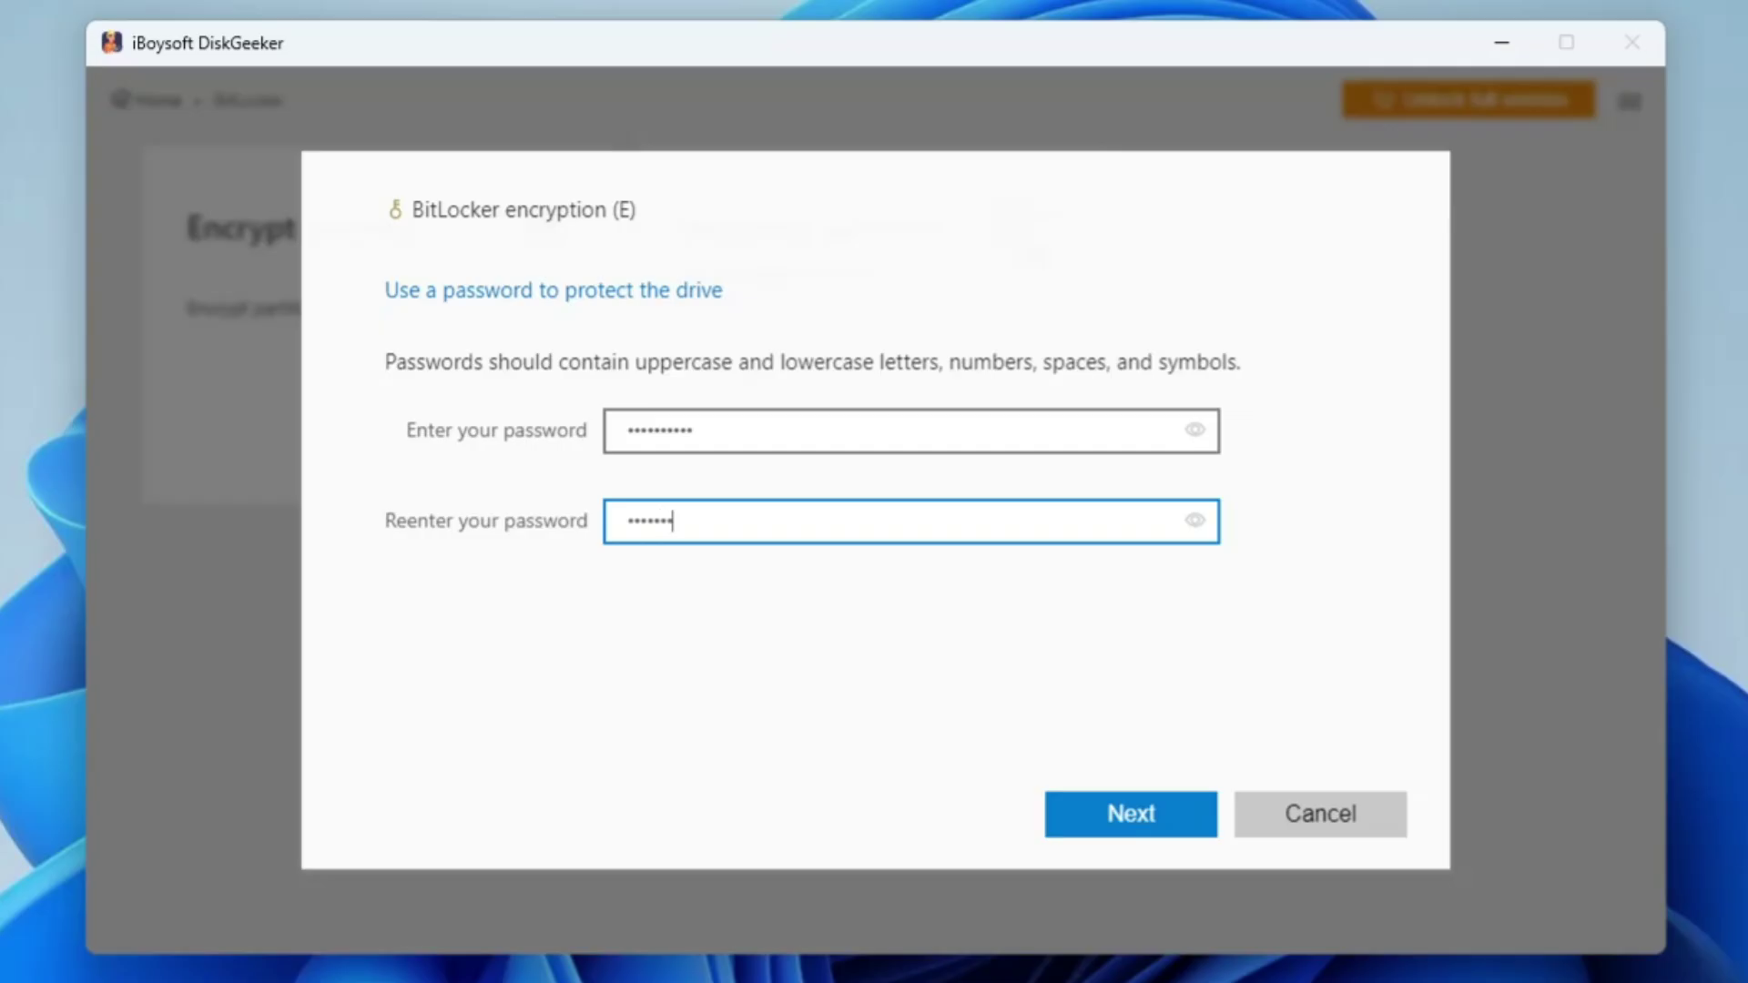
{"action": "left_click", "coordinate": [1118, 827]}
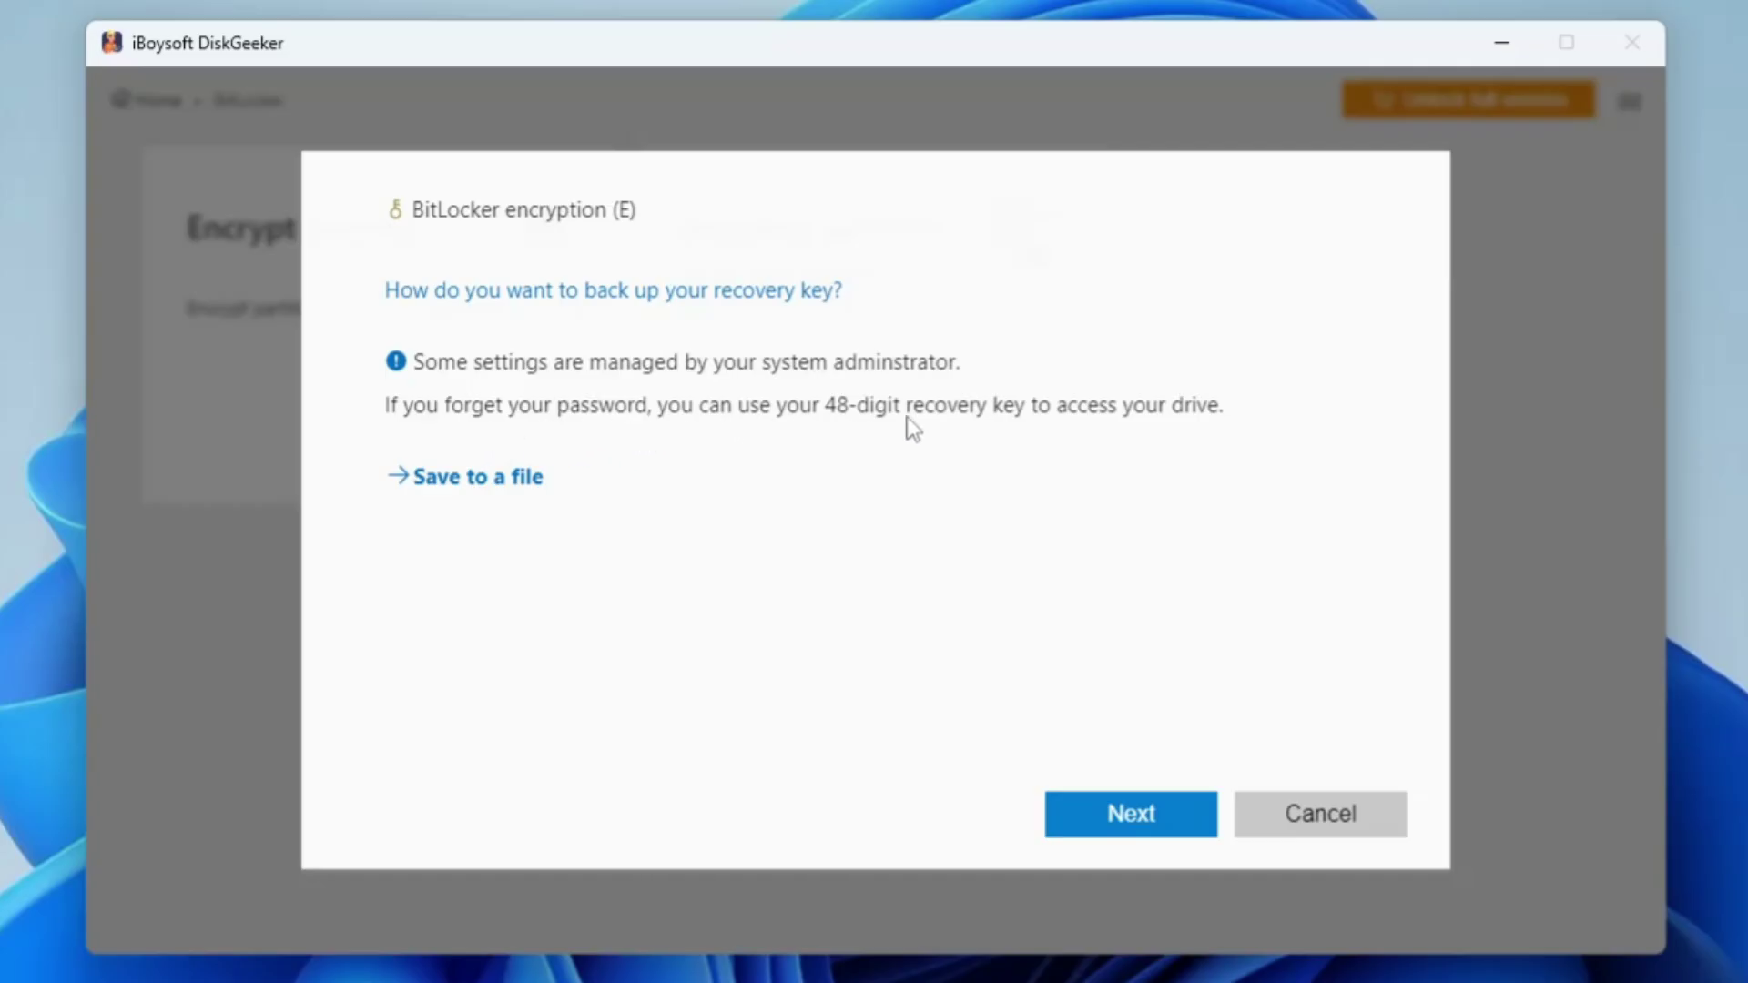
Step: Save the recovery key to a file in C:\Users\All Users\Documents
{"action": "left_click", "coordinate": [492, 492]}
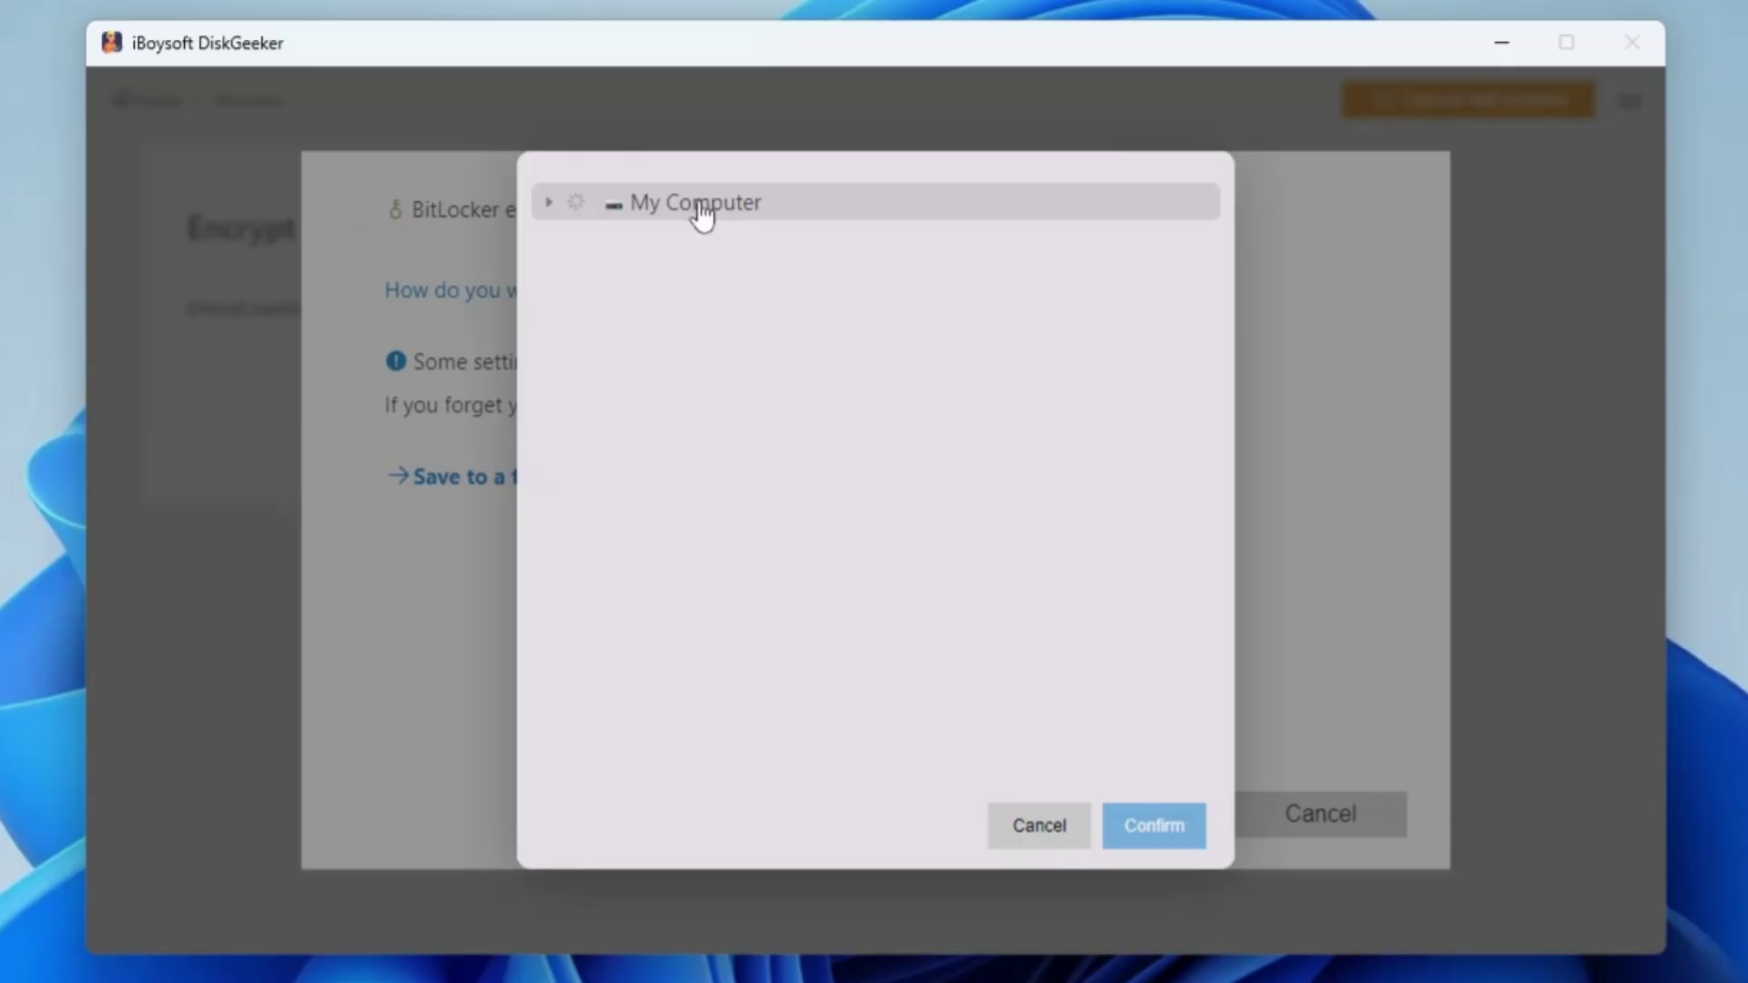
{"action": "left_click", "coordinate": [547, 204]}
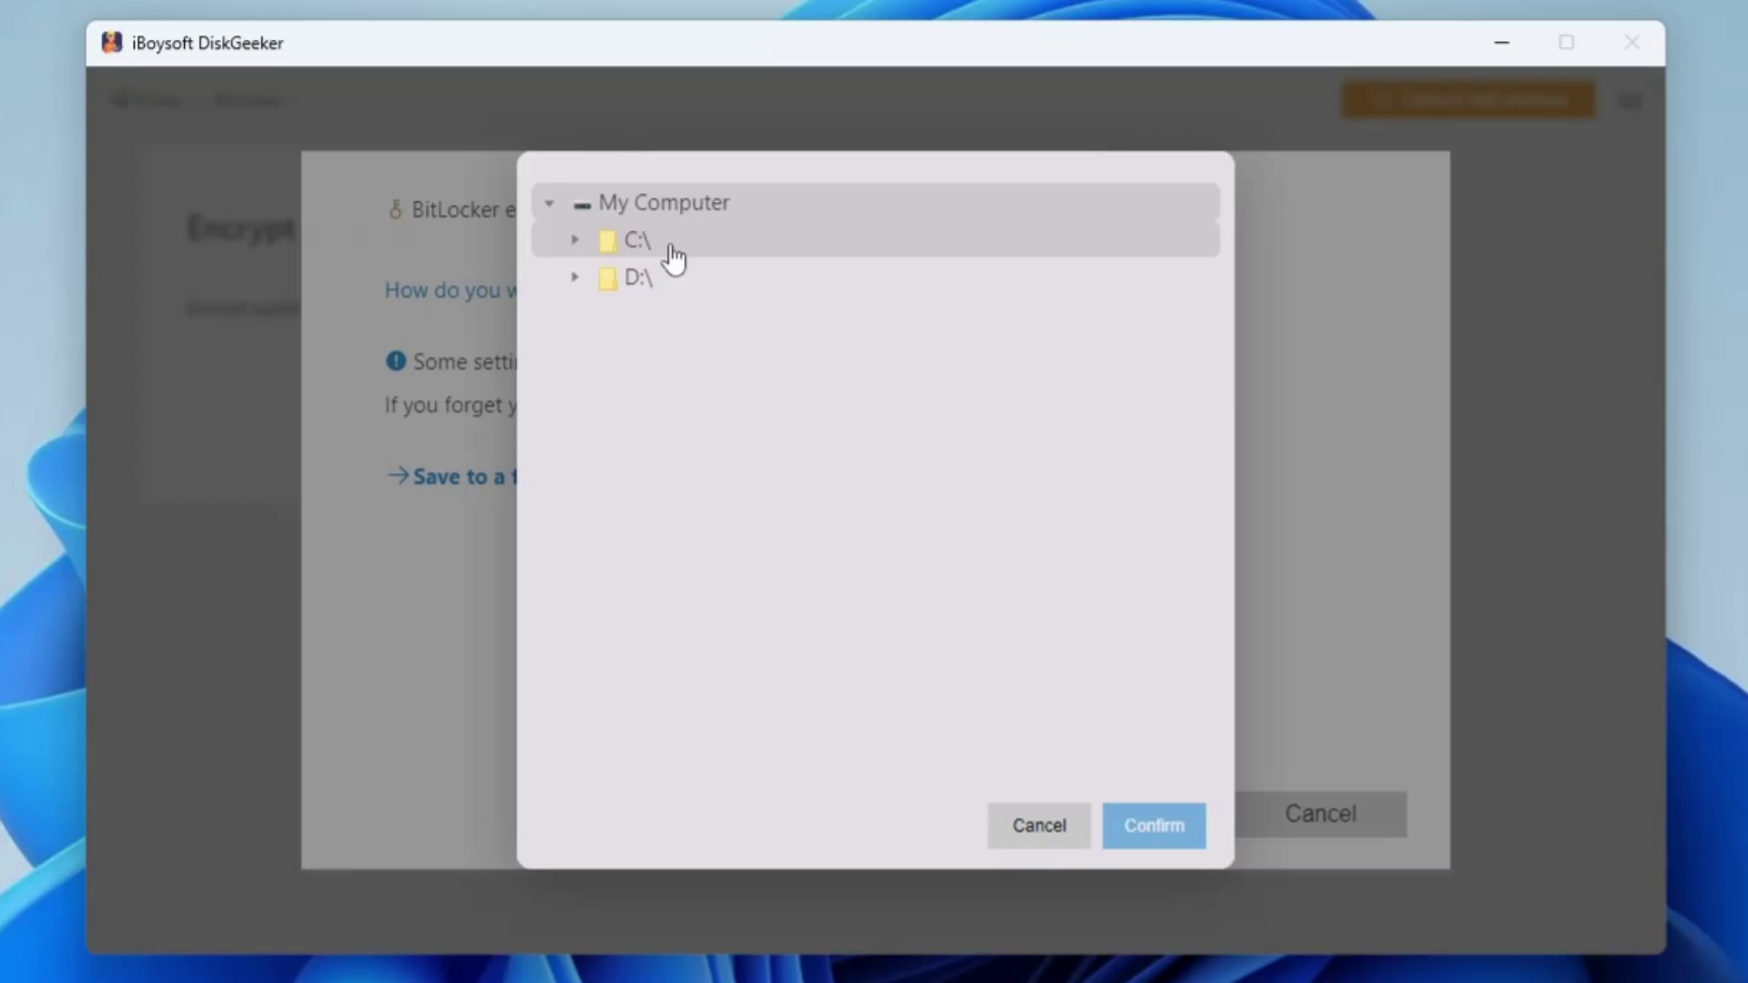
{"action": "double_click", "coordinate": [673, 259]}
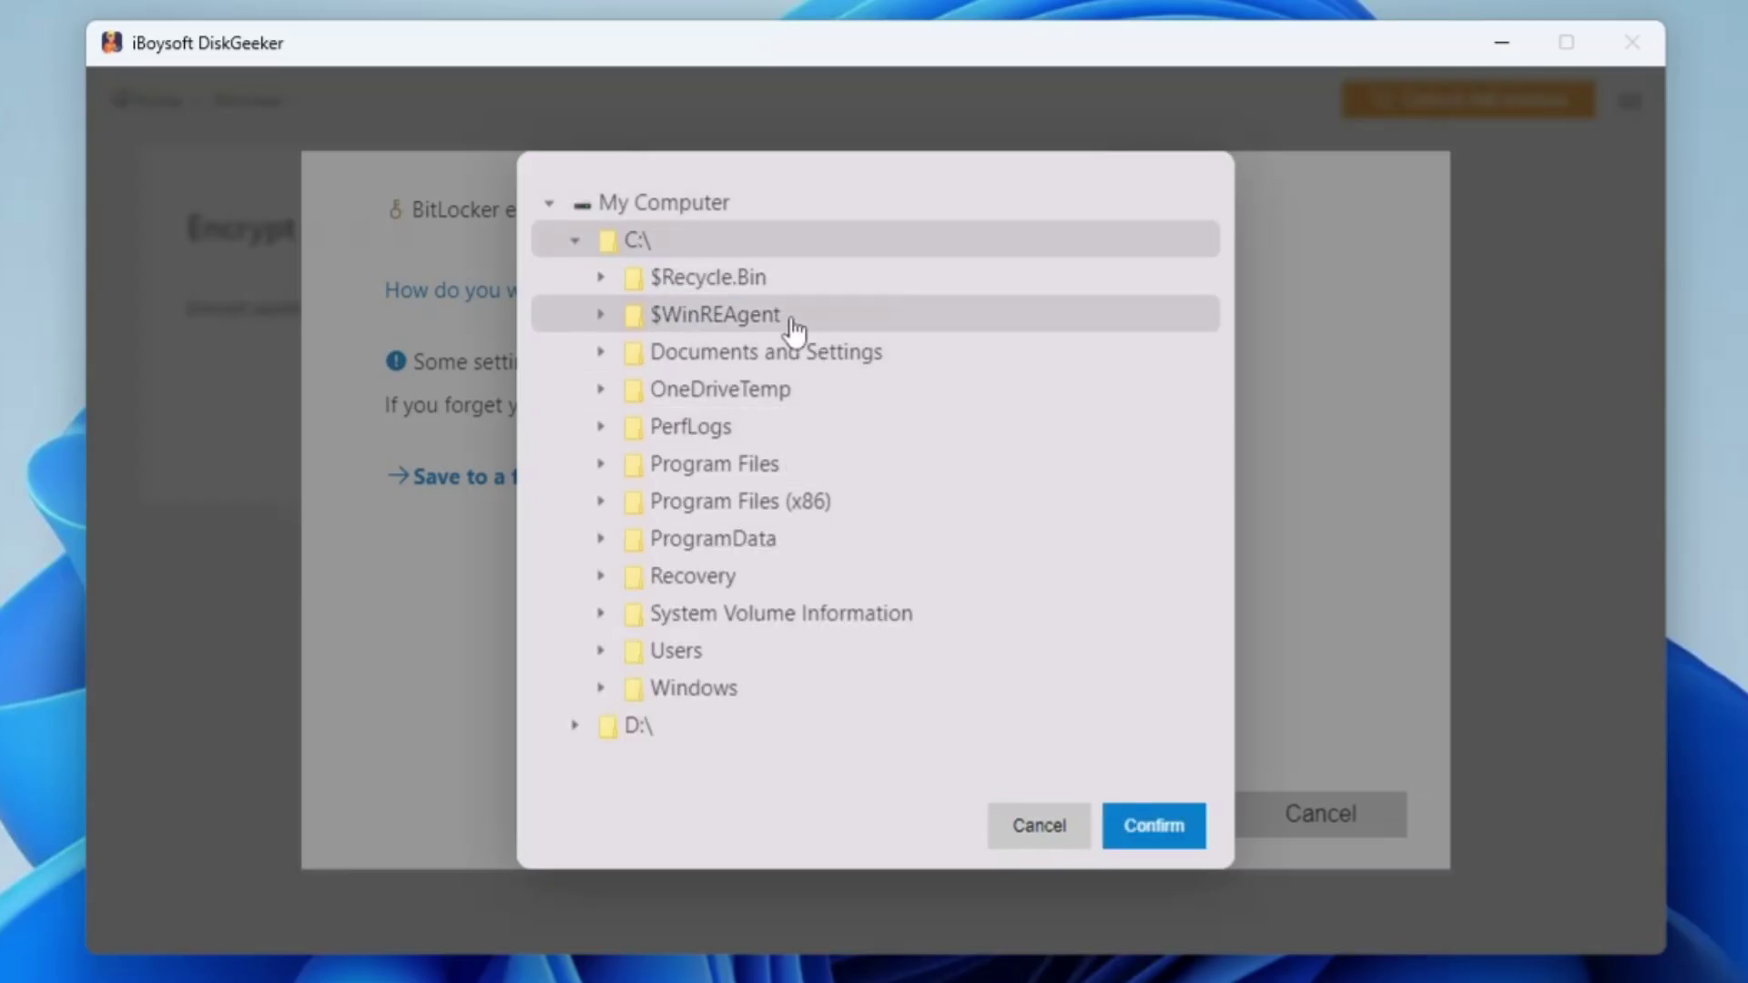
{"action": "left_click", "coordinate": [720, 657]}
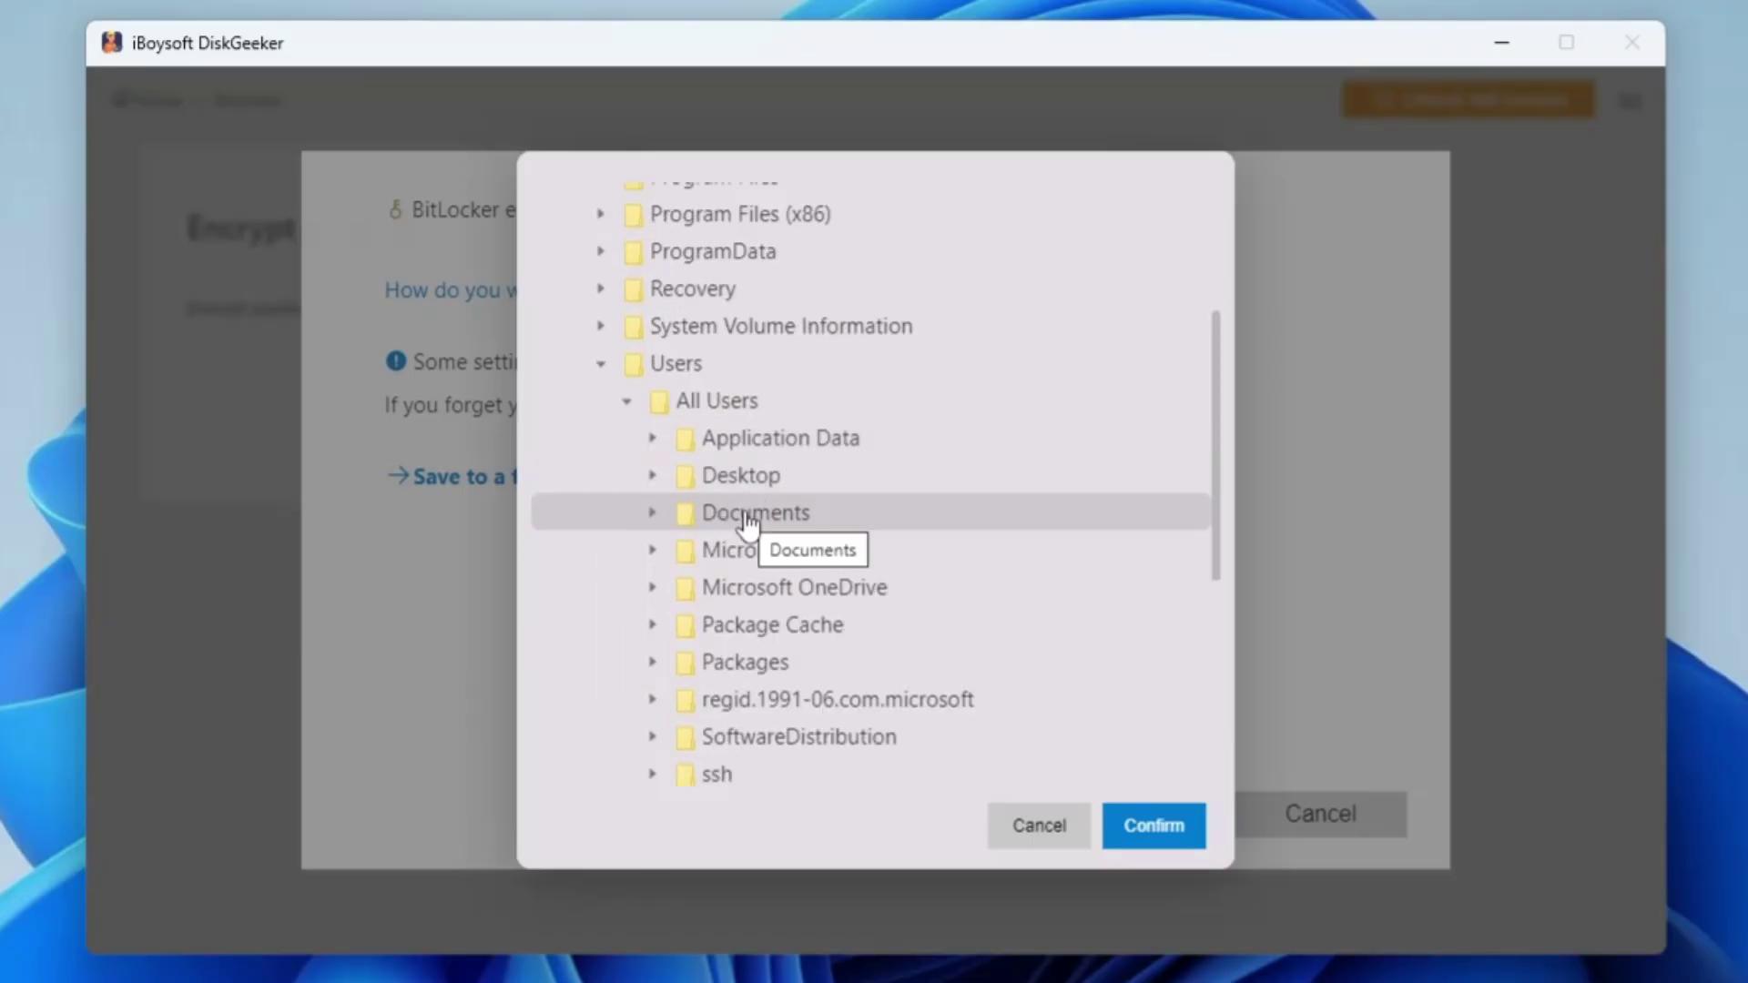
{"action": "left_click", "coordinate": [728, 514]}
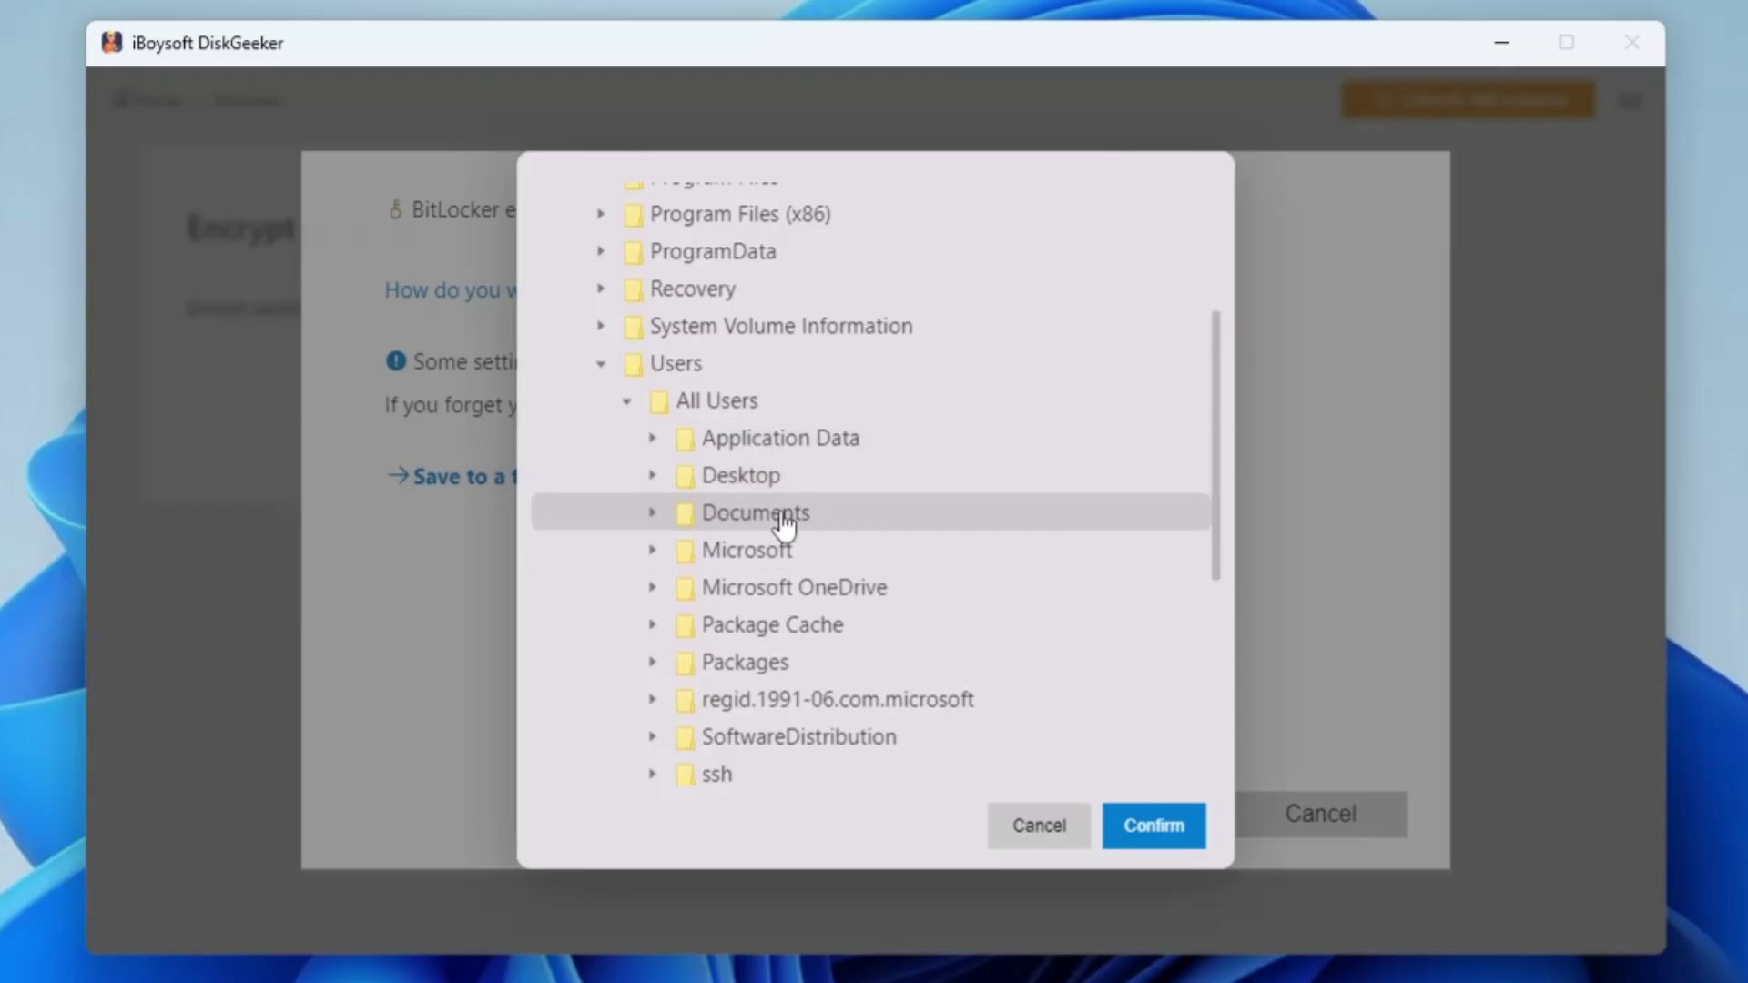
{"action": "scroll", "coordinate": [773, 510], "scroll_direction": "up", "scroll_amount": 2}
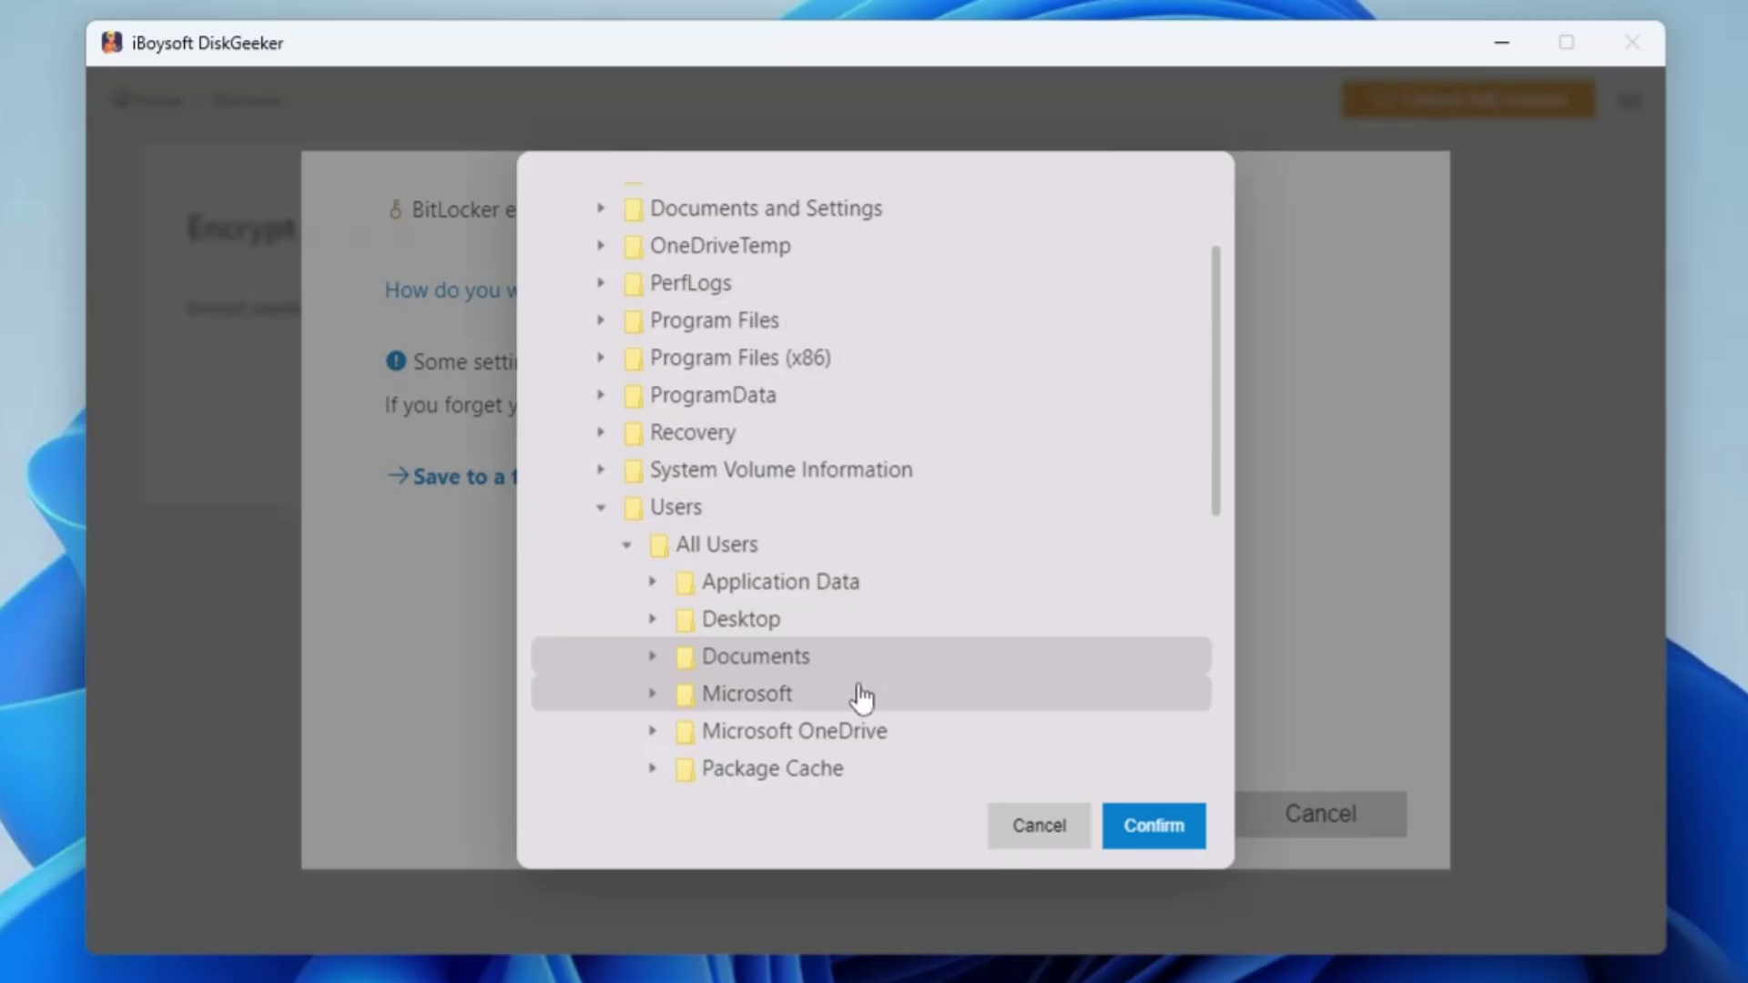
{"action": "left_click", "coordinate": [1172, 828]}
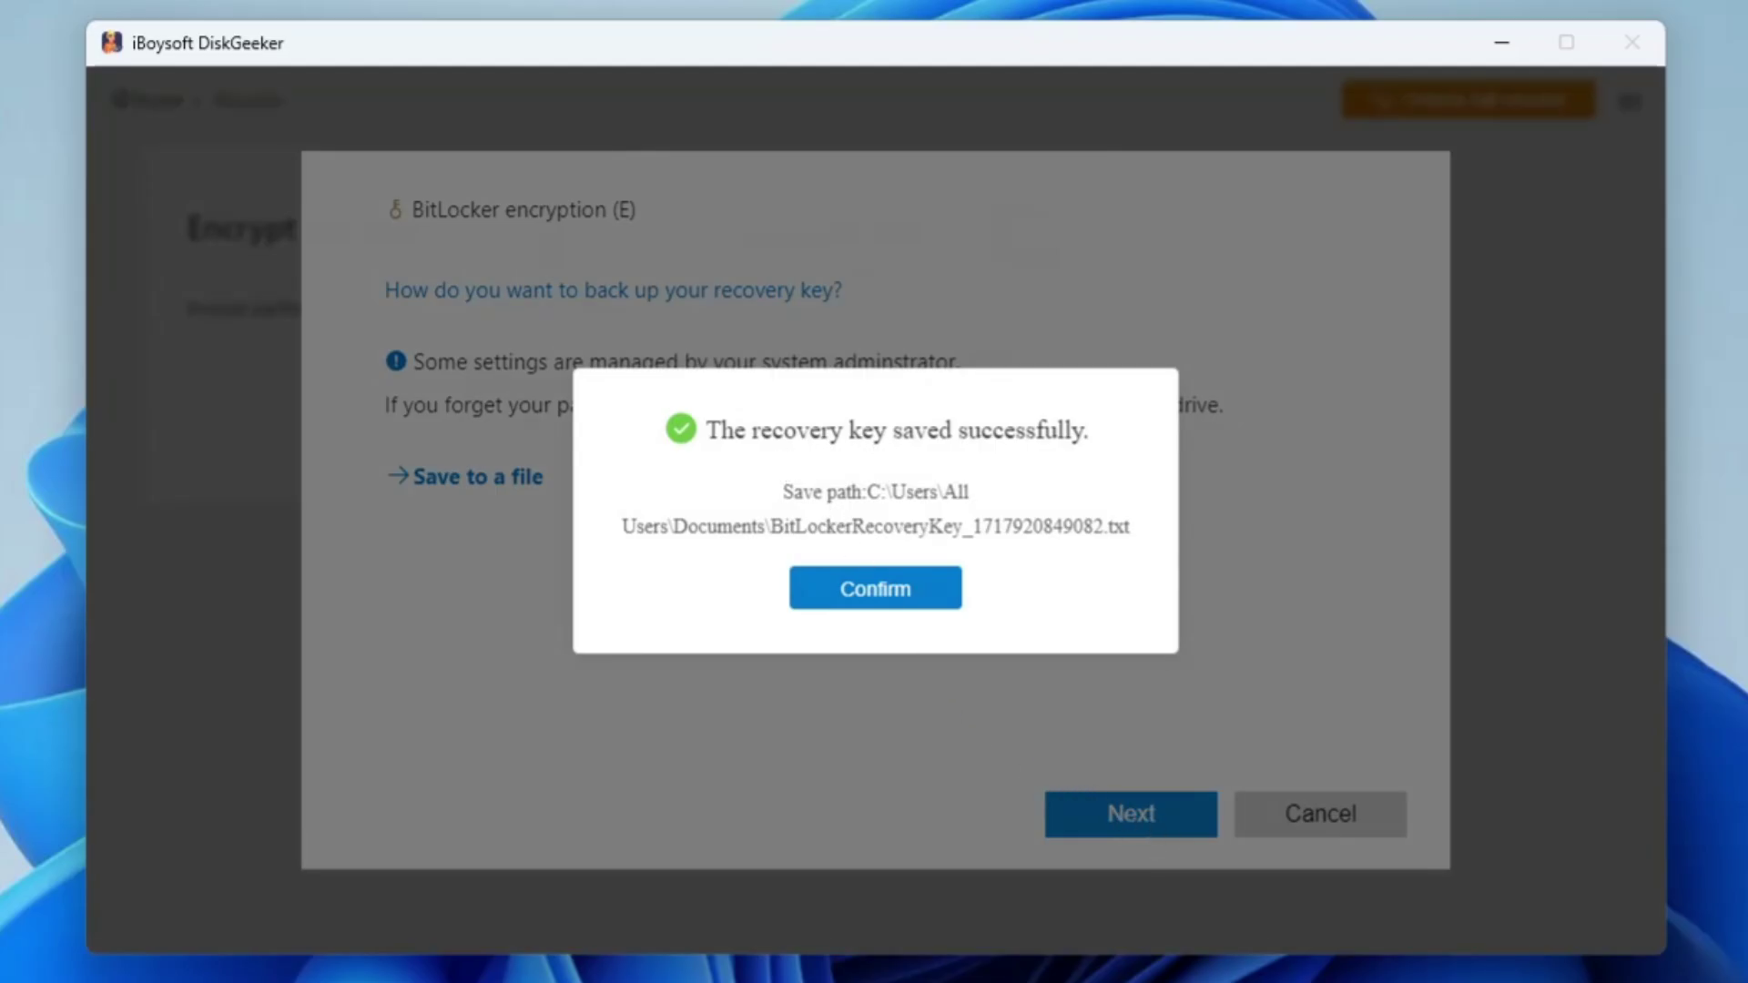
Step: Select the recovery key file's save path in the success message
{"action": "left_click_drag", "start_coordinate": [862, 492], "coordinate": [1139, 545]}
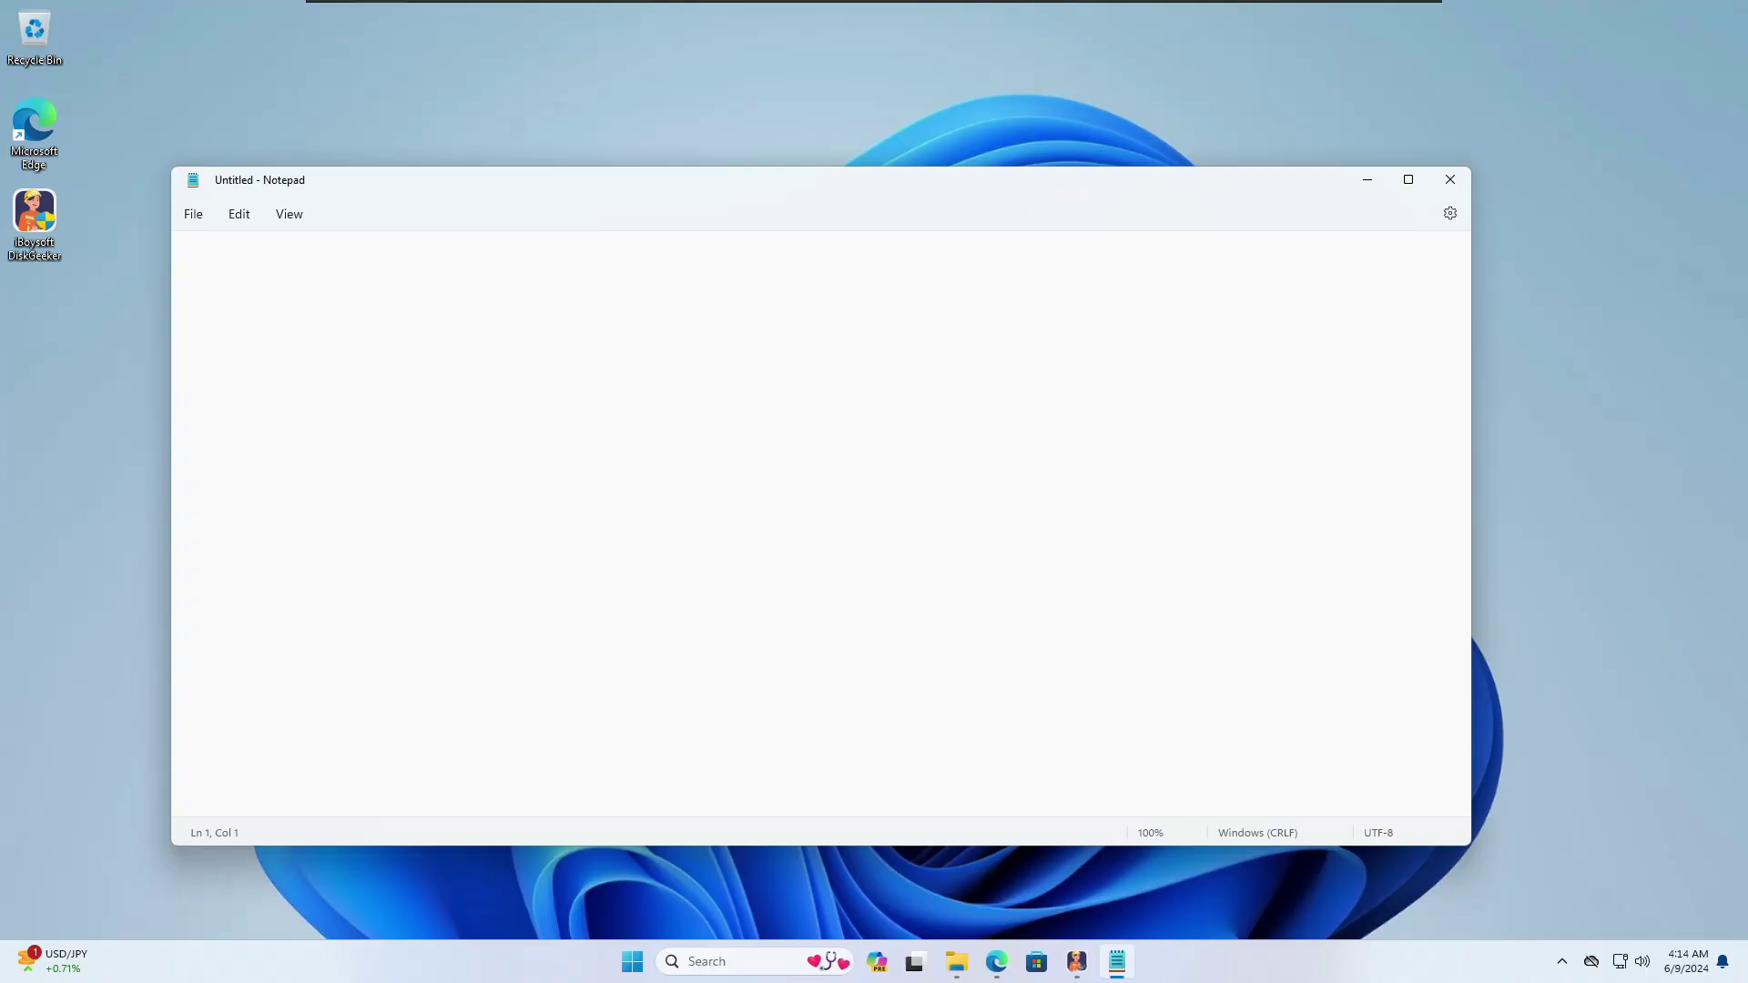
Step: Paste the recovery key's save path into Notepad and save it as Recovery Bitlocker.txt in Documents
{"action": "type", "text": ":C:\\Users\\All Users\\Documents\\BitLockerRecoveryKey_1717920849082.txt"}
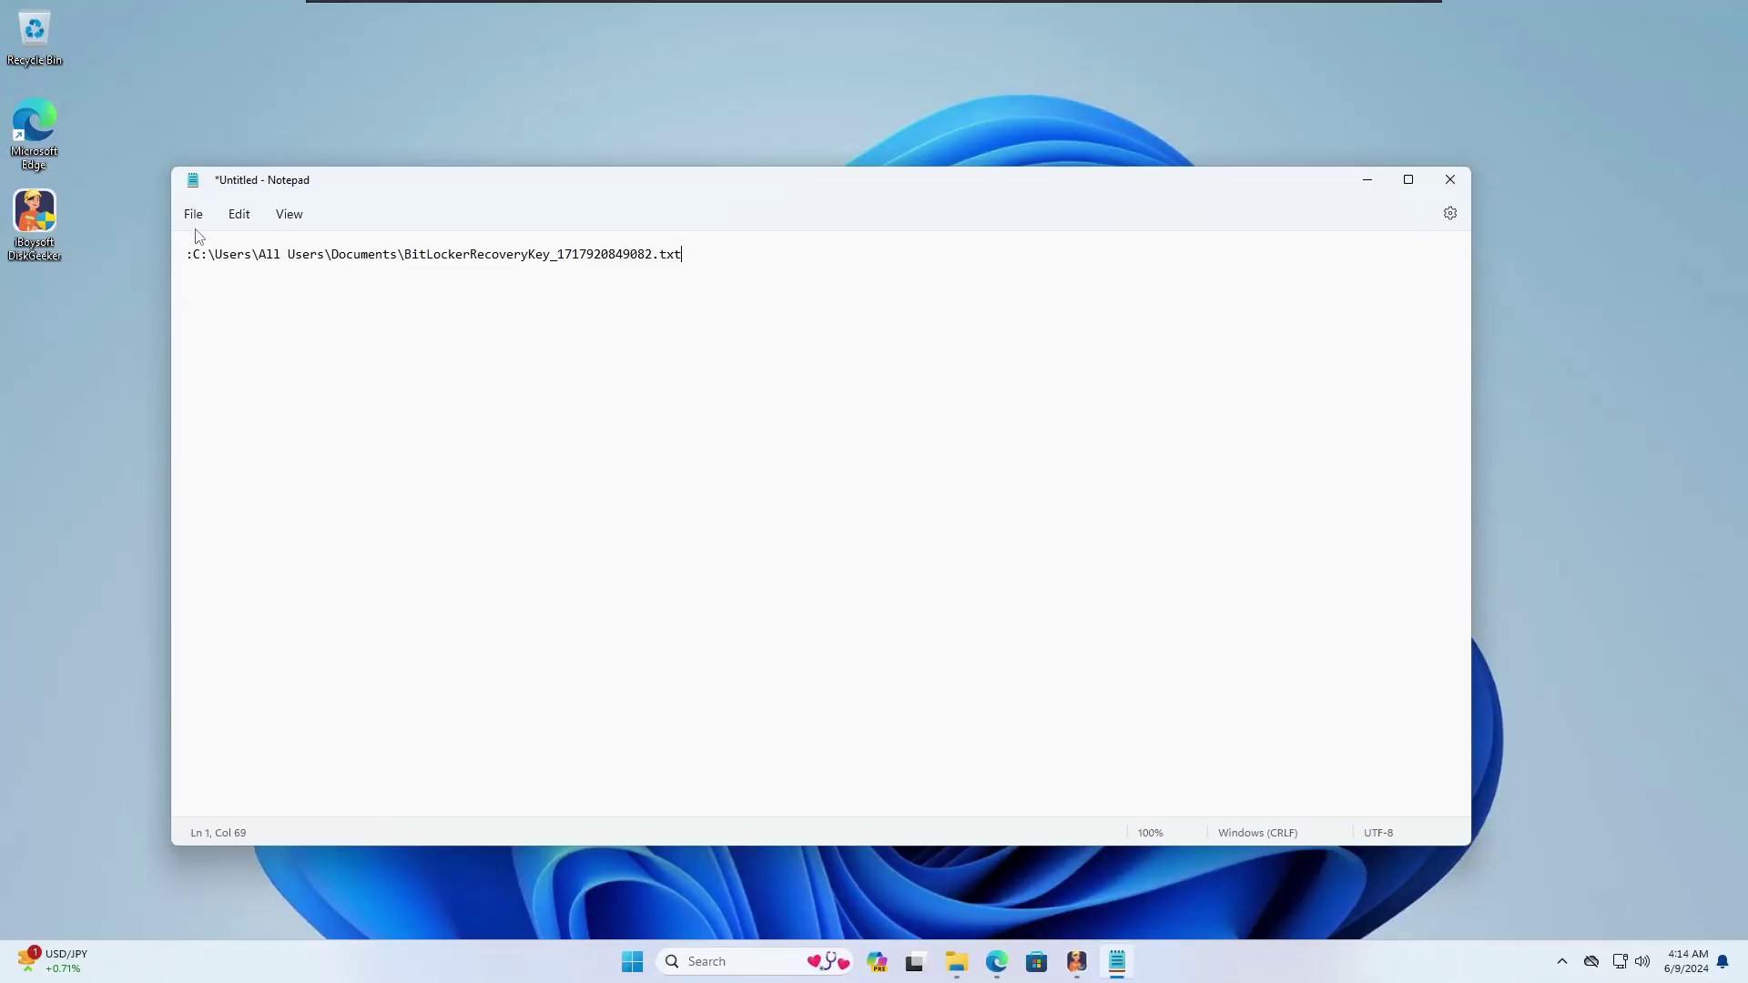
{"action": "left_click", "coordinate": [193, 214]}
{"action": "left_click", "coordinate": [226, 367]}
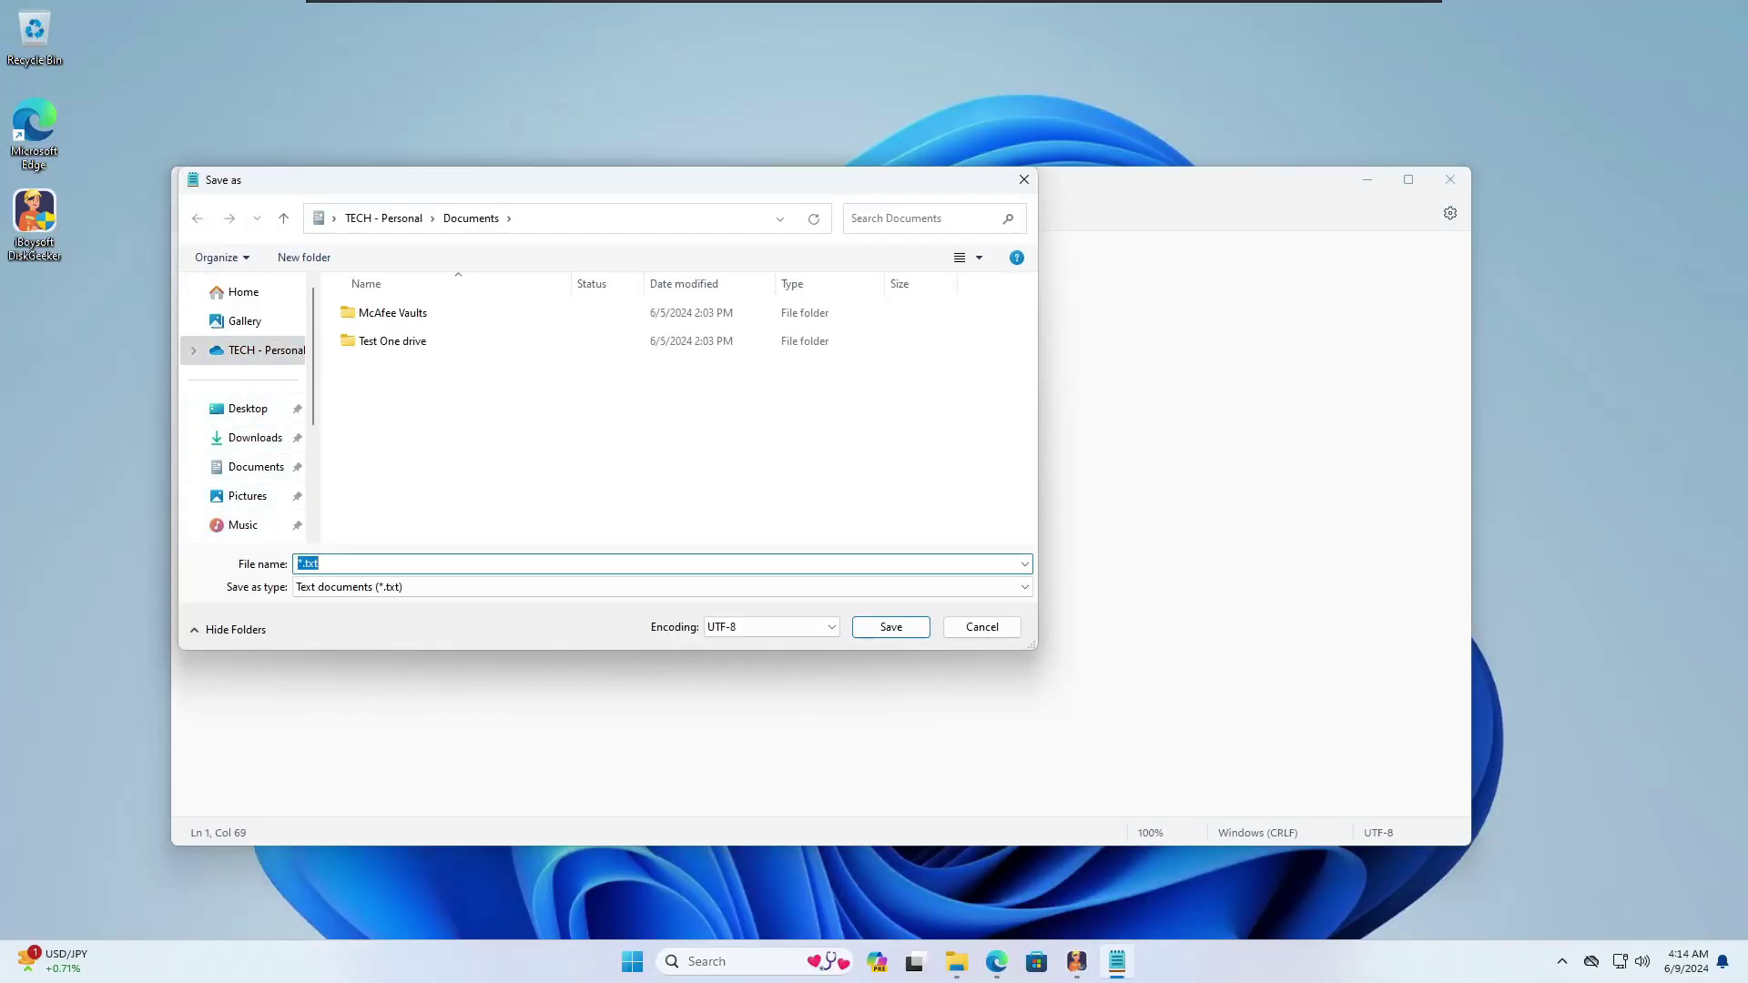
{"action": "type", "text": "Recovery Bitlocker.txt"}
{"action": "left_click", "coordinate": [247, 408]}
{"action": "left_click", "coordinate": [255, 466]}
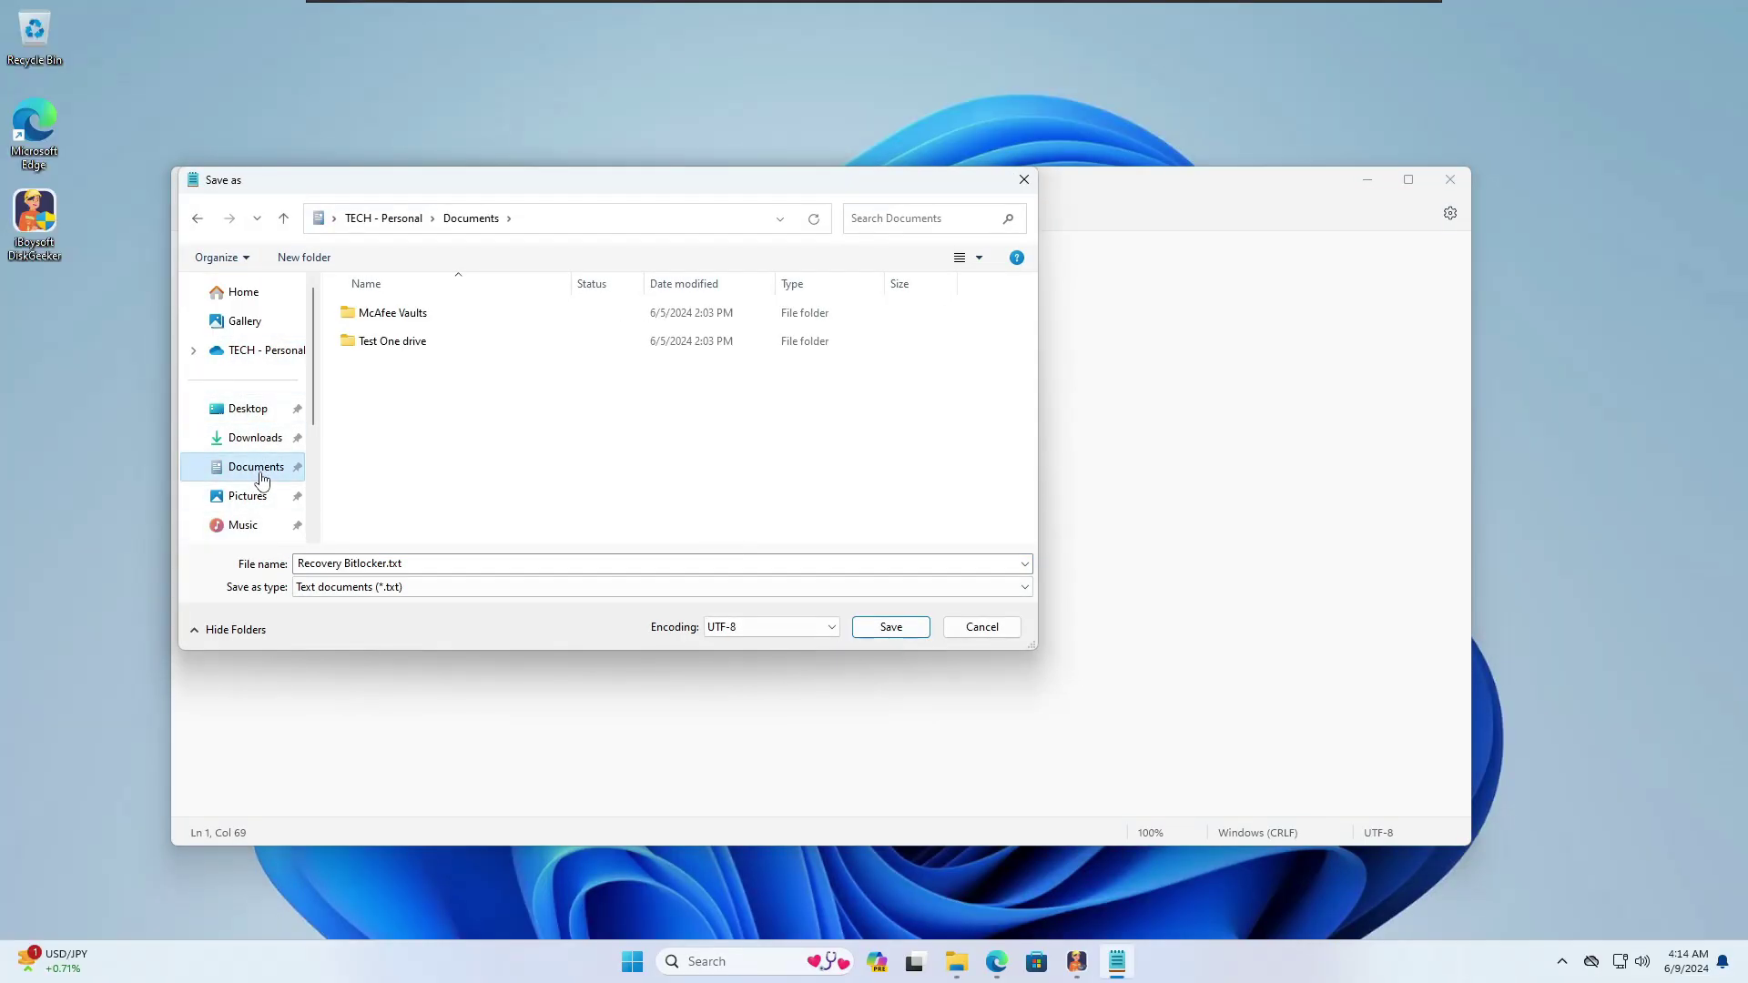
{"action": "left_click", "coordinate": [890, 628]}
Step: Close Notepad, dismiss the recovery-key-saved message and move past the backup step
{"action": "left_click", "coordinate": [1454, 182]}
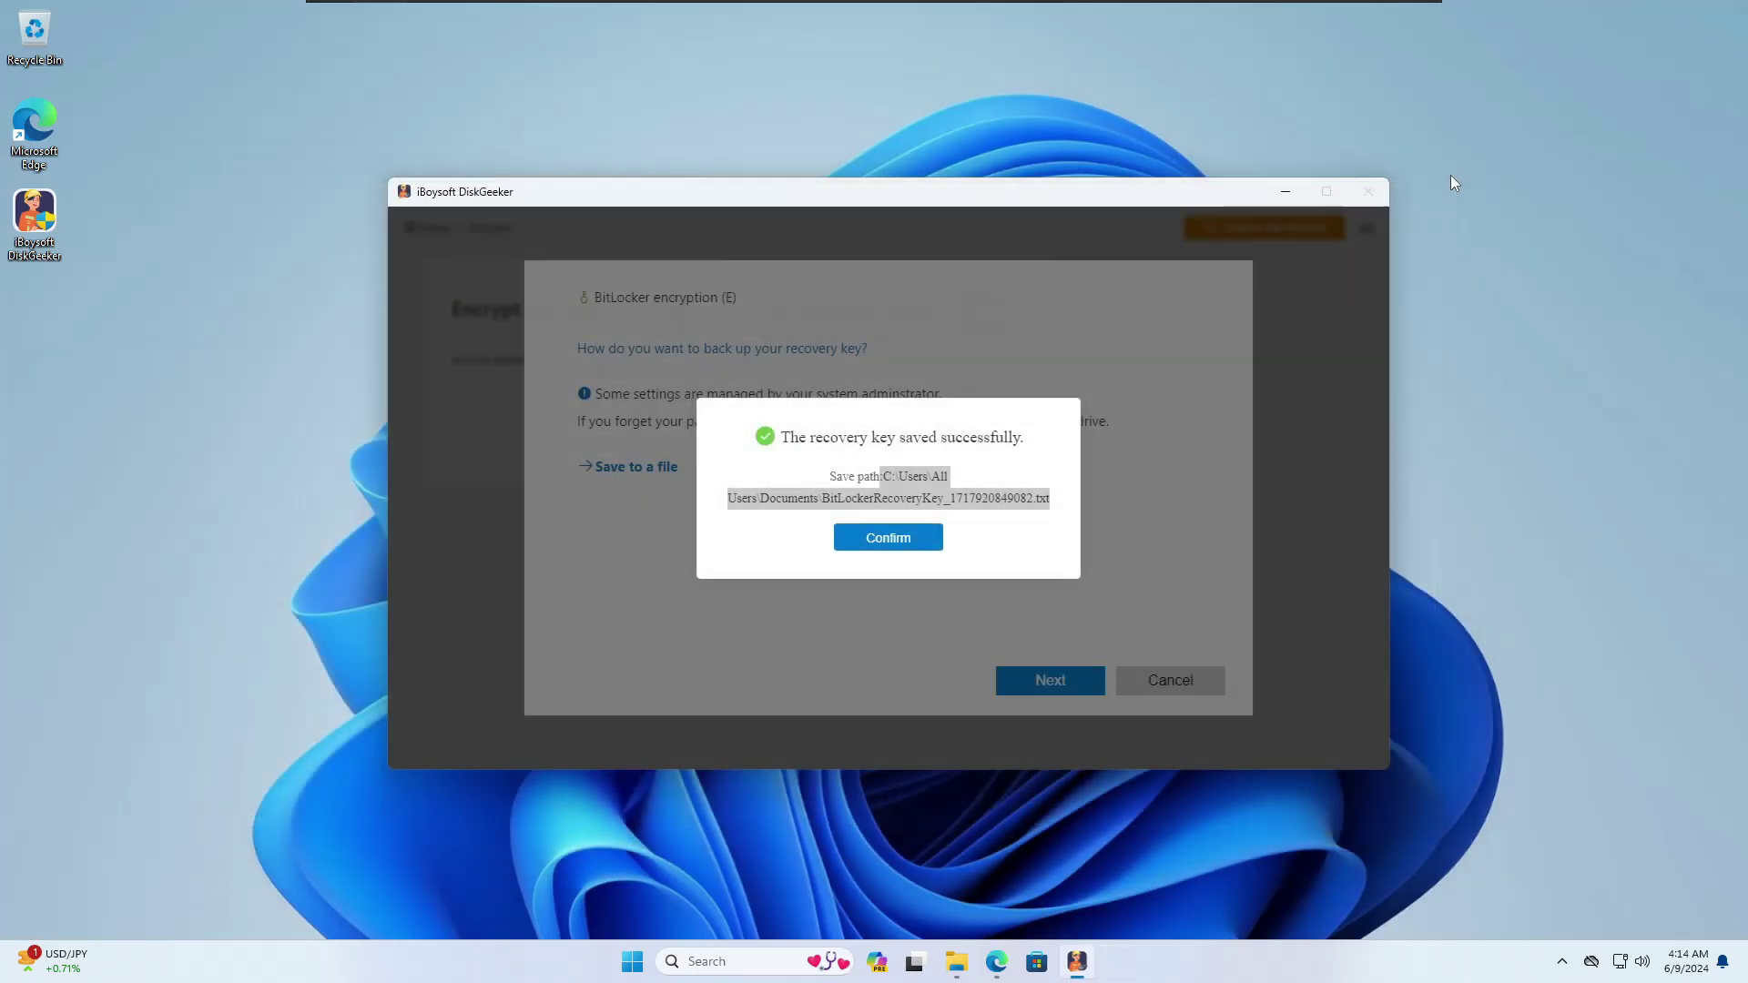
{"action": "left_click", "coordinate": [897, 544]}
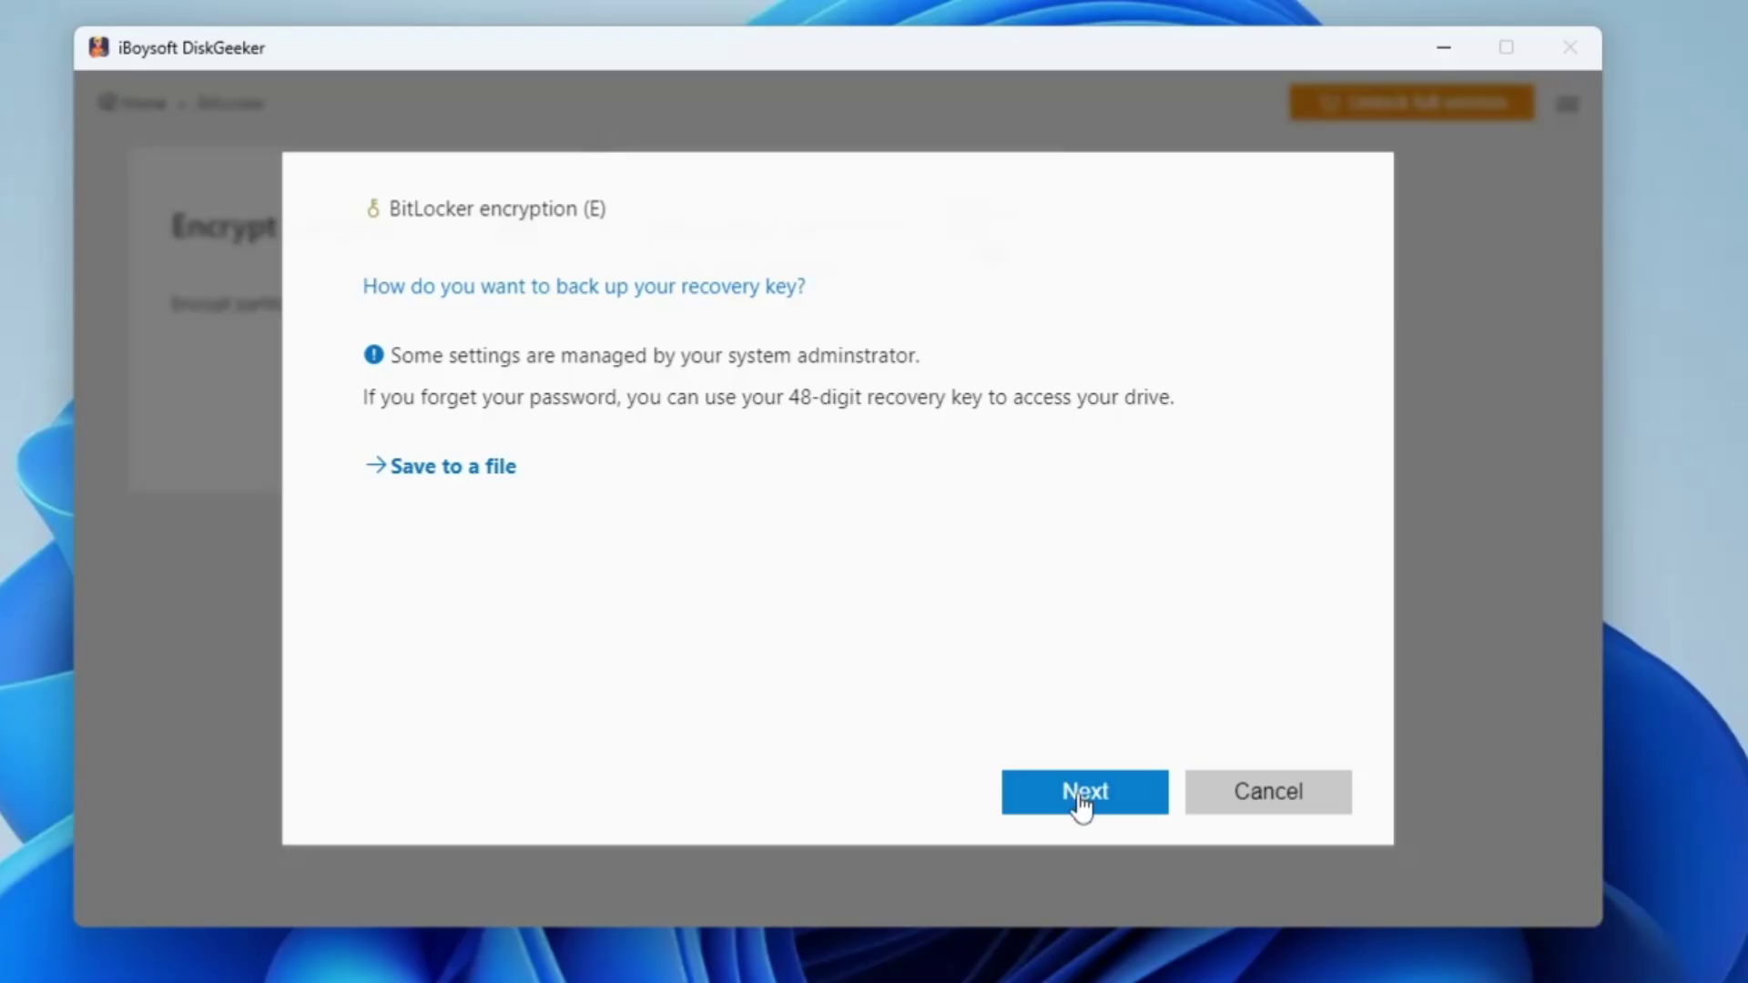
{"action": "left_click", "coordinate": [1081, 805]}
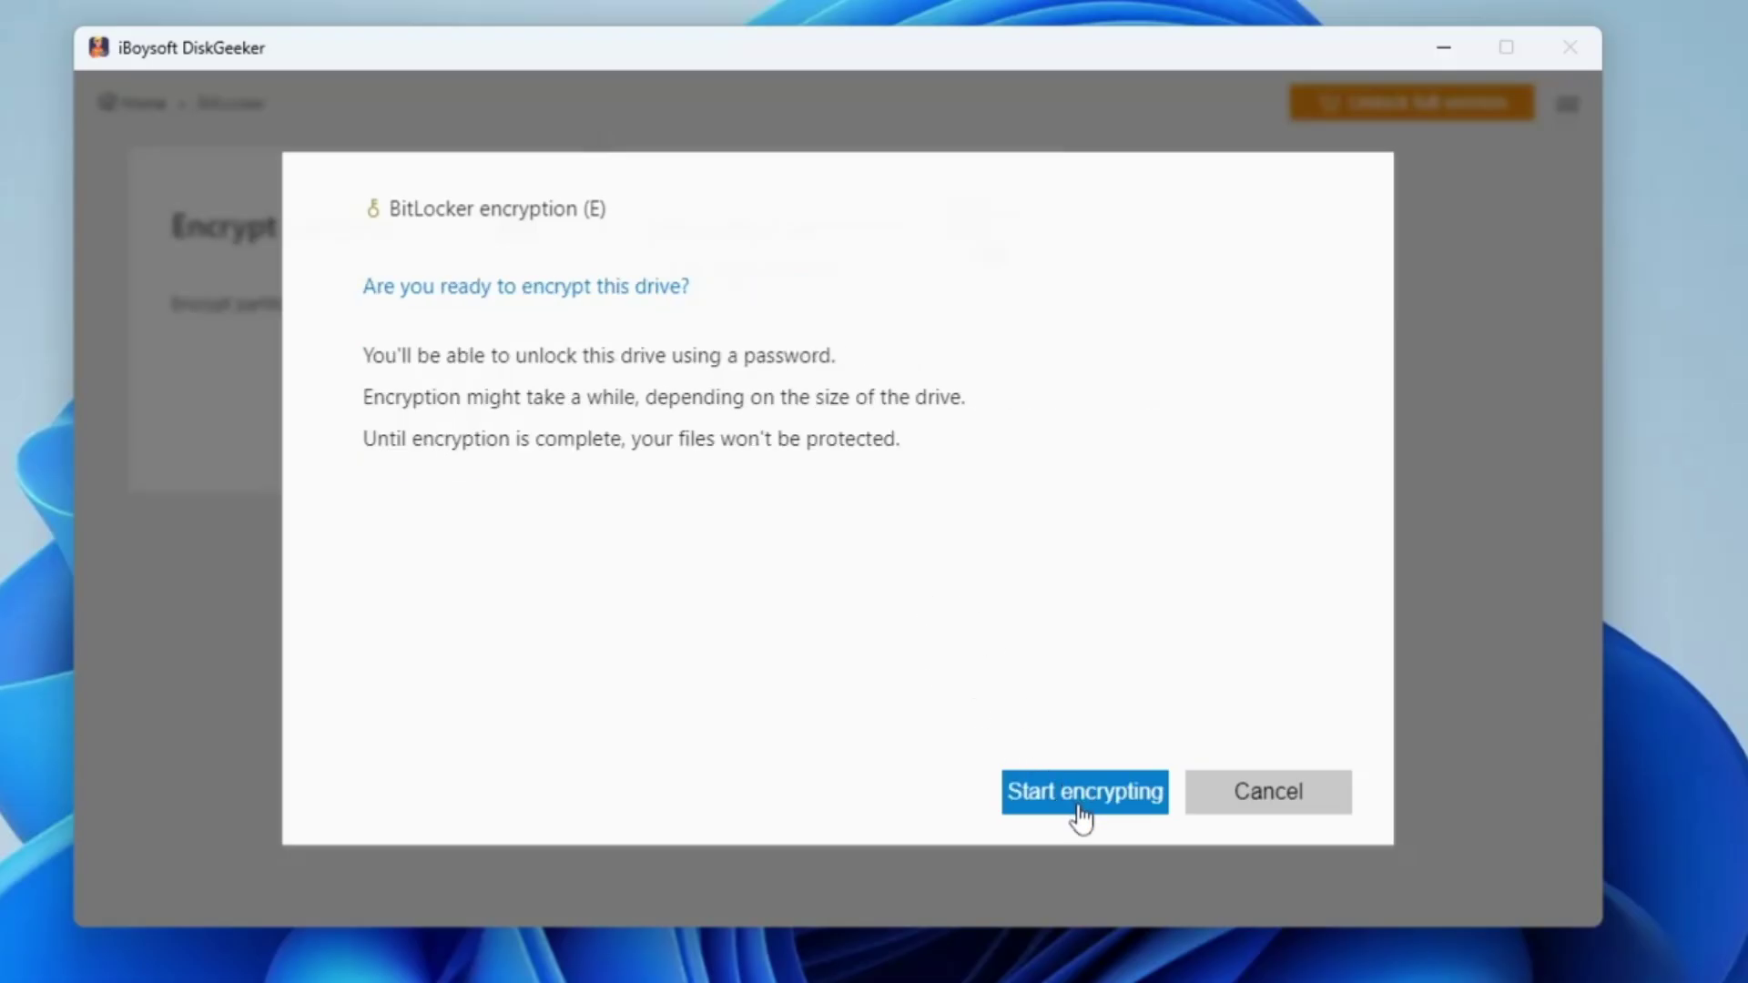
Step: Encrypt drive E: with BitLocker to 100% completion, then close DiskGeeker
{"action": "left_click", "coordinate": [1081, 792]}
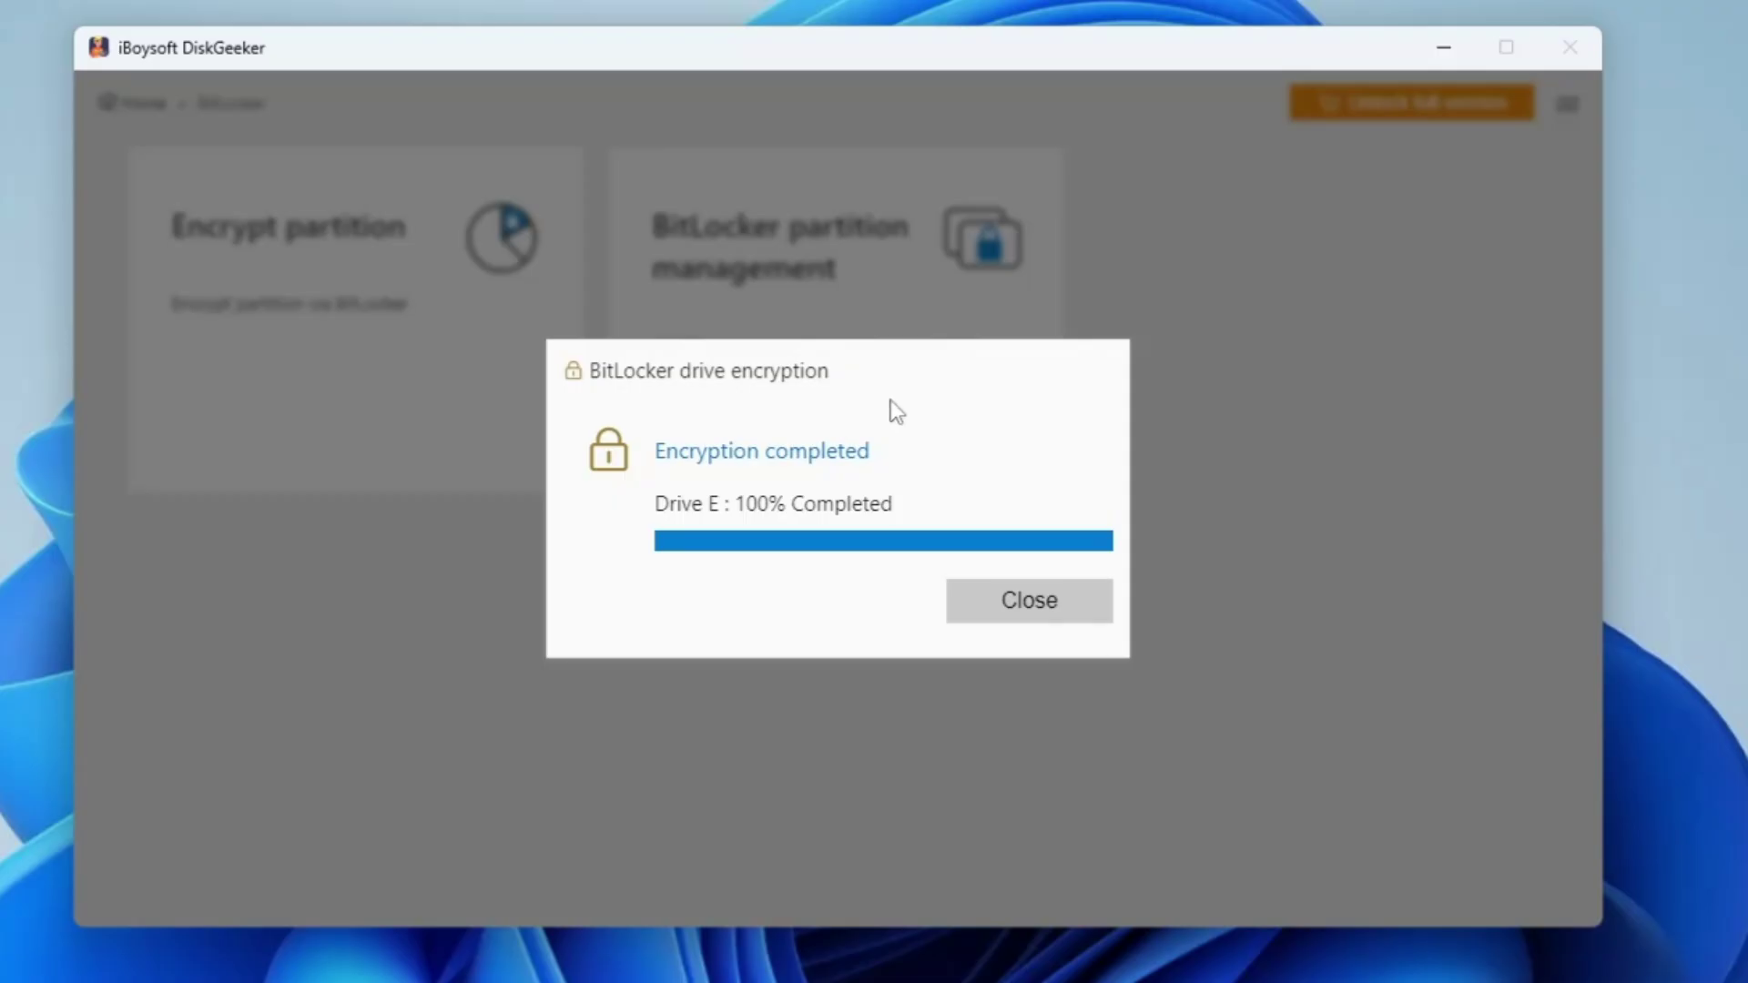
{"action": "left_click", "coordinate": [1026, 607]}
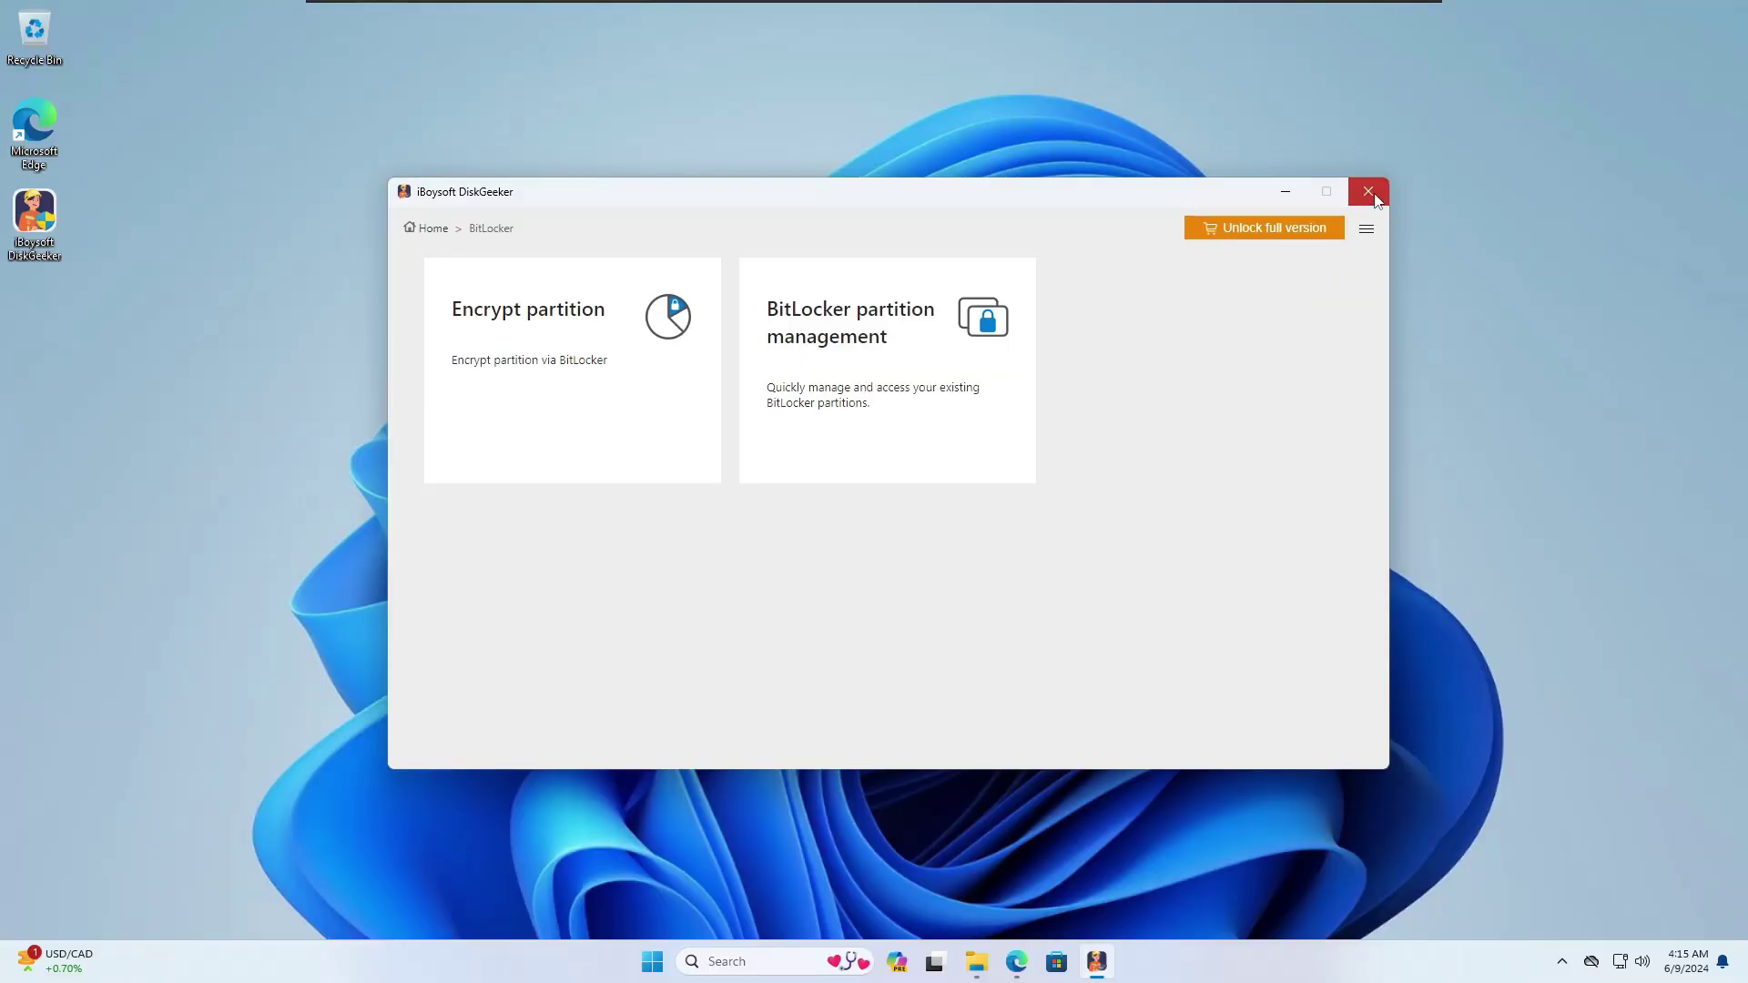
{"action": "left_click", "coordinate": [1569, 46]}
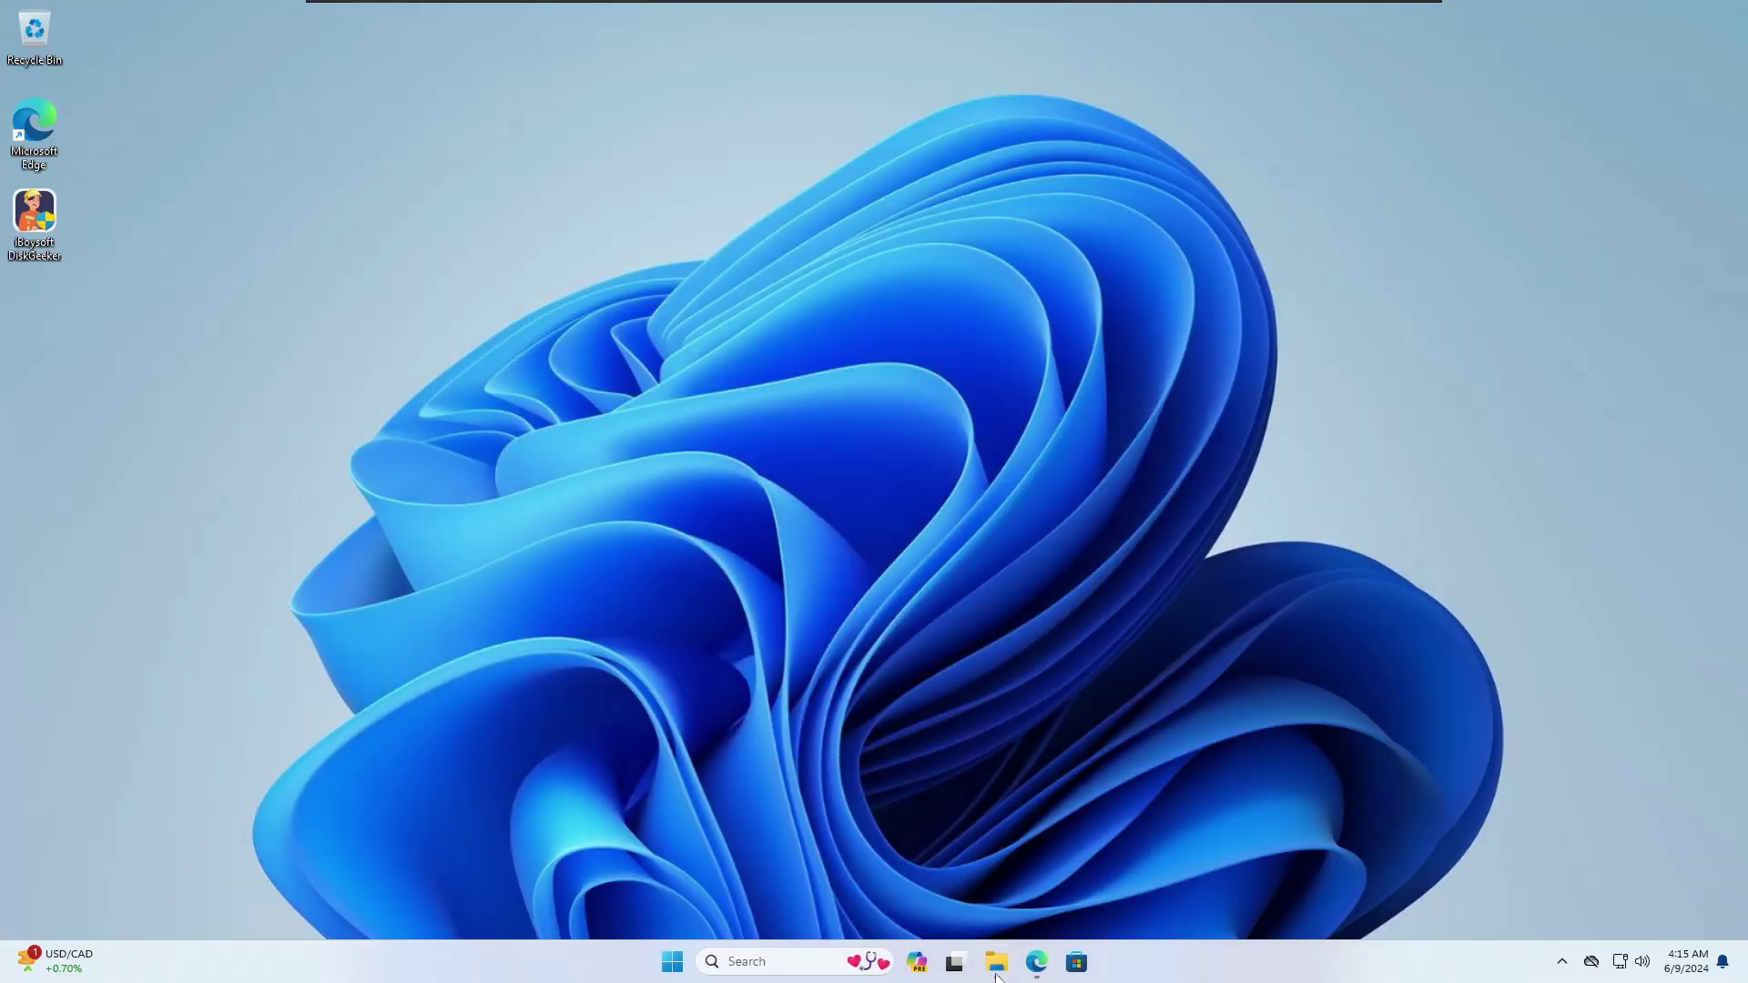
Step: Open New Volume (E:) from This PC to view its three folders, then close File Explorer
{"action": "mouse_move", "coordinate": [997, 977]}
{"action": "left_click", "coordinate": [944, 901]}
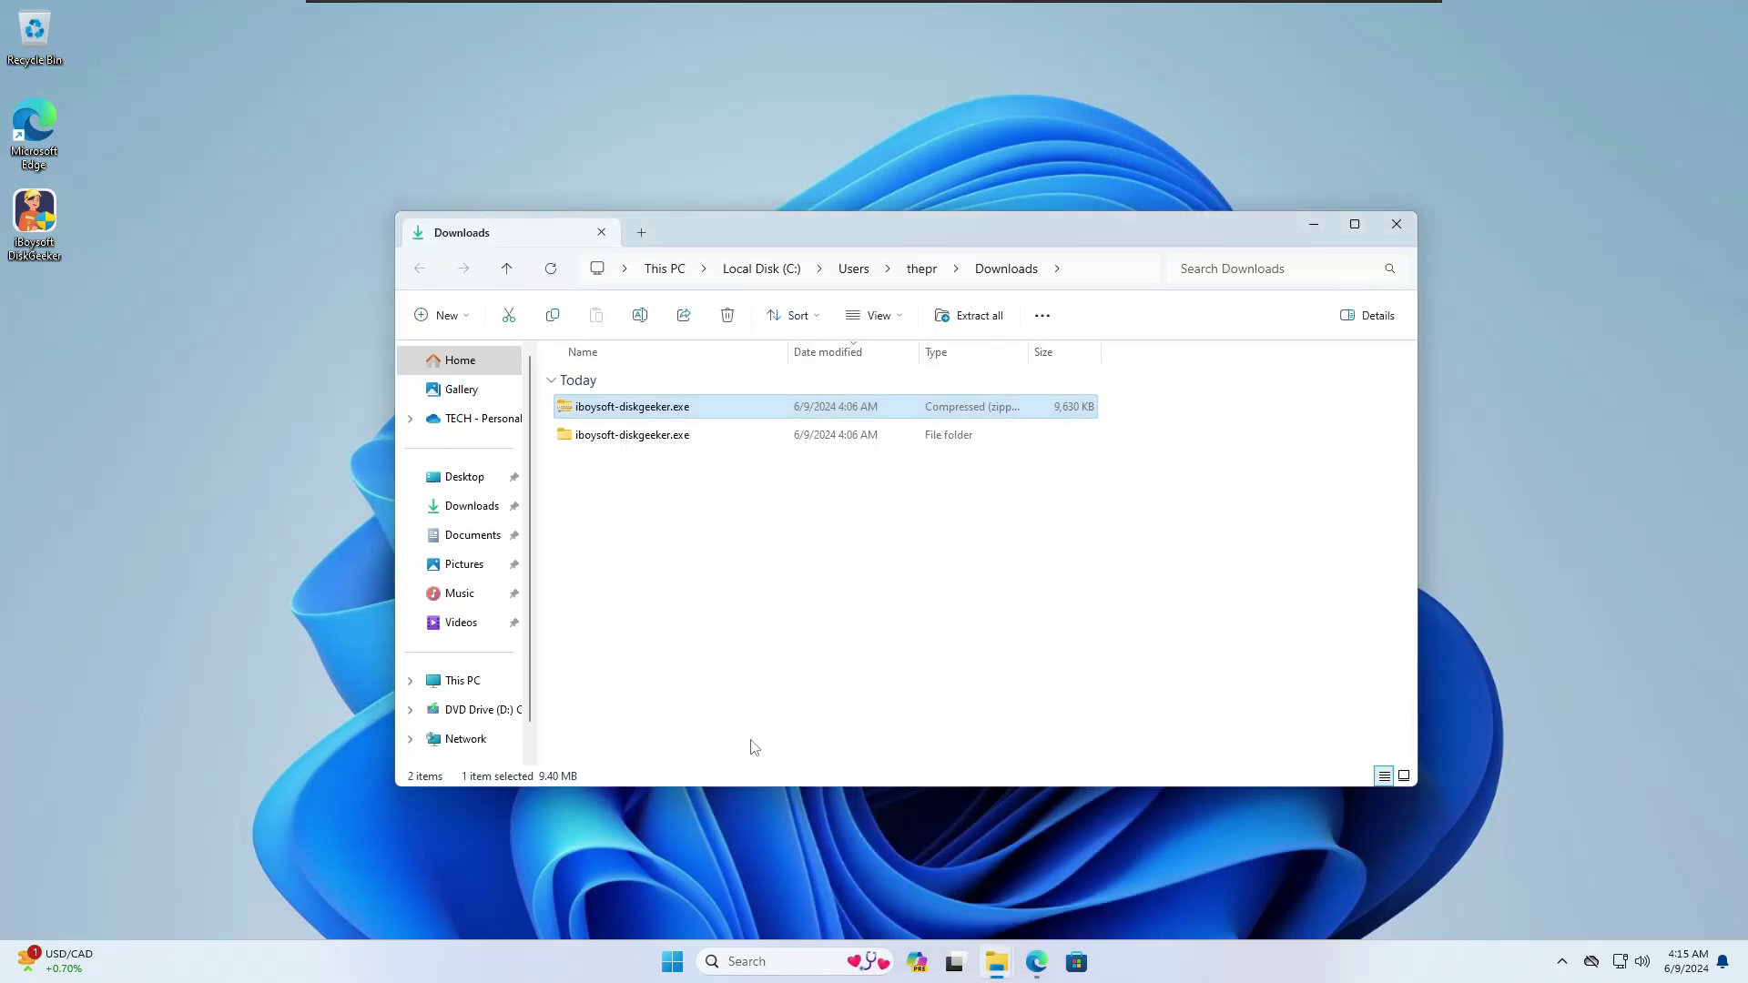
{"action": "left_click", "coordinate": [466, 688]}
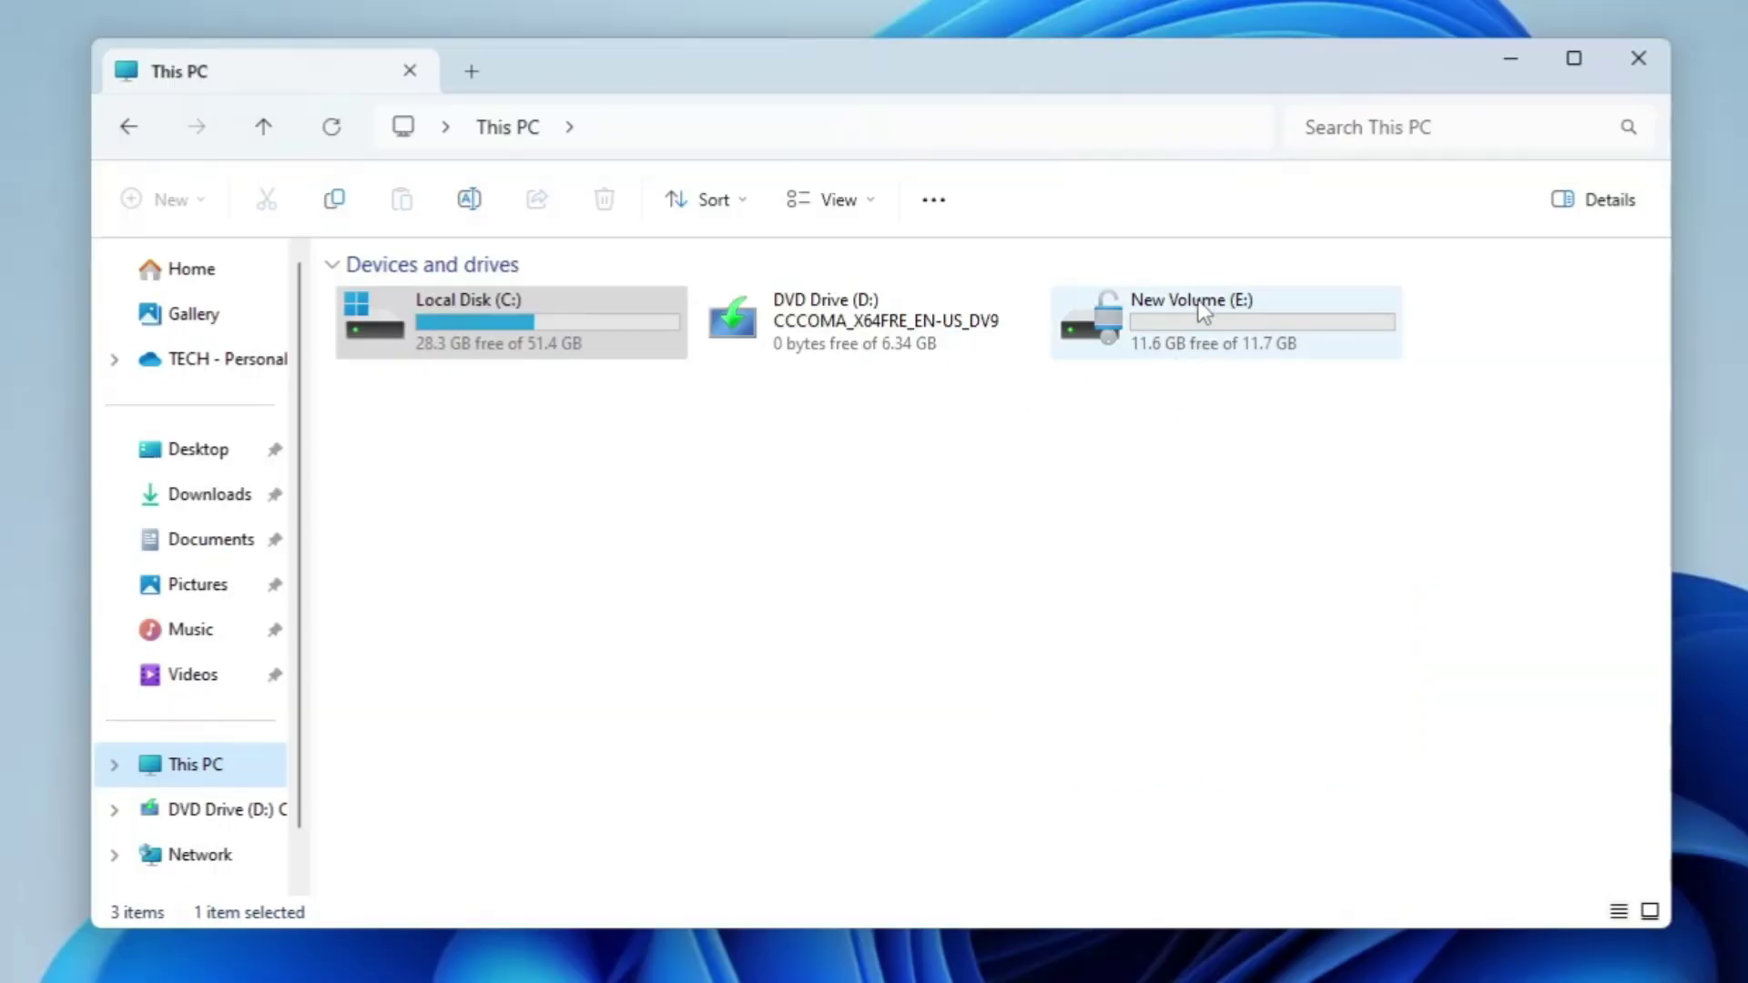
{"action": "left_click", "coordinate": [1182, 311]}
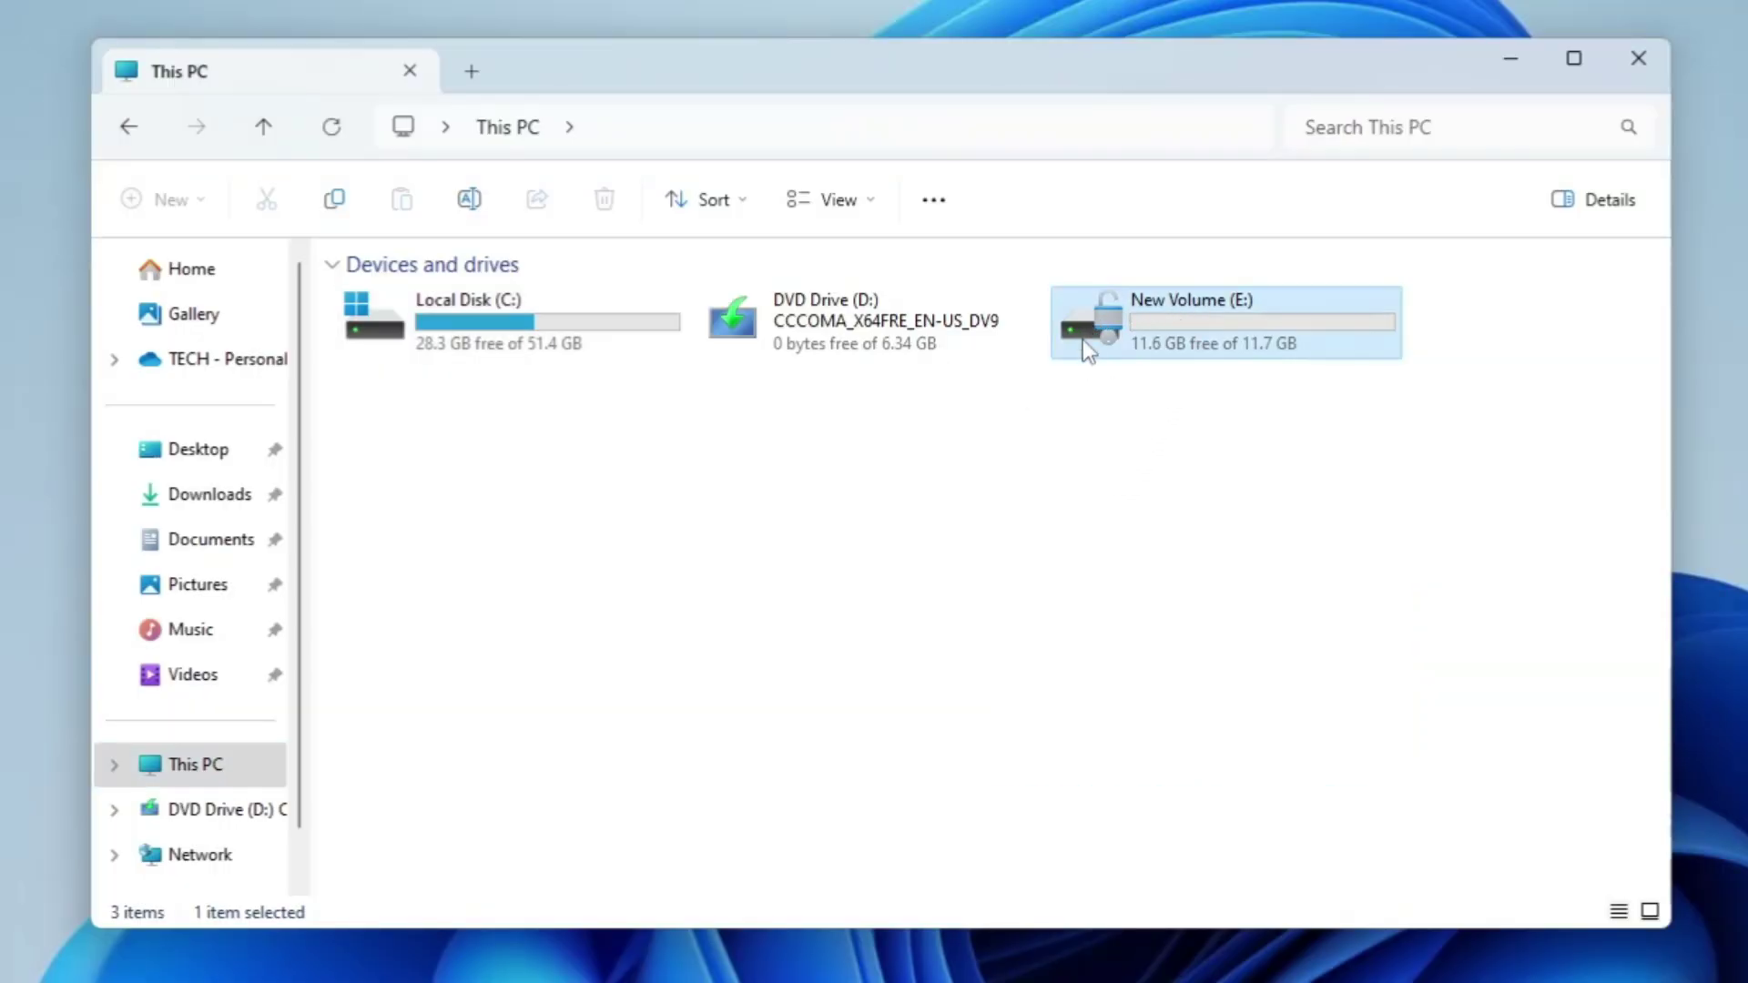
{"action": "double_click", "coordinate": [1182, 324]}
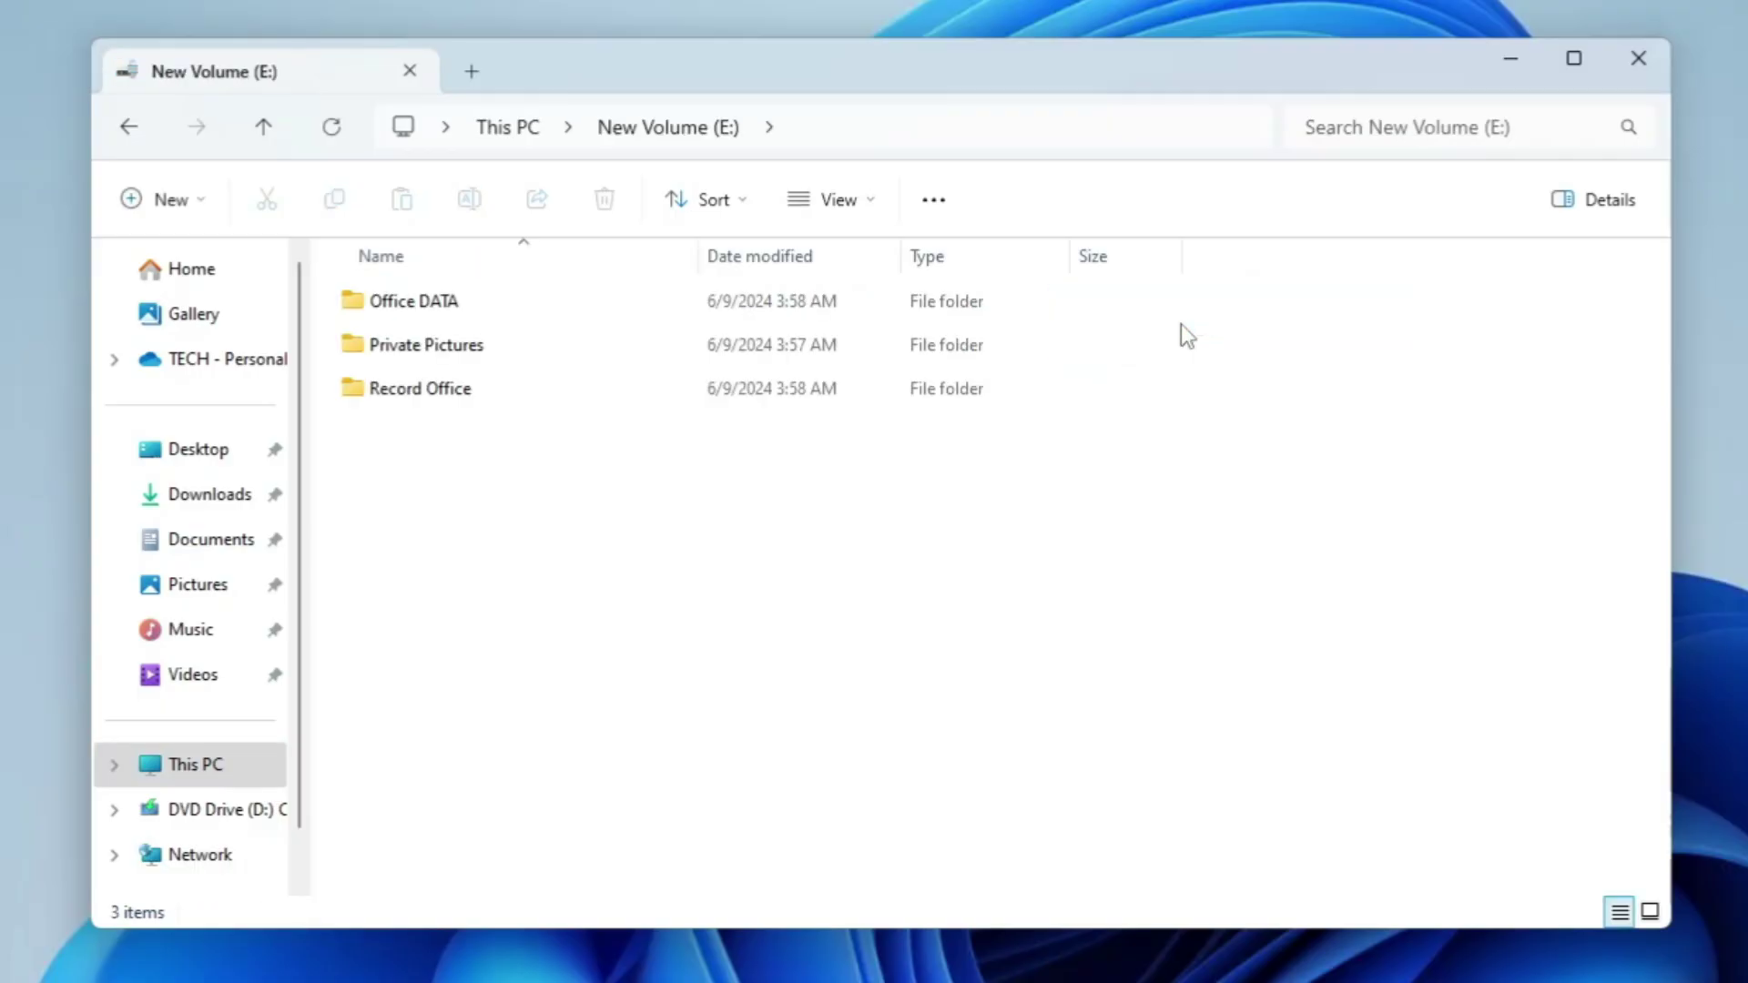
{"action": "left_click", "coordinate": [132, 136]}
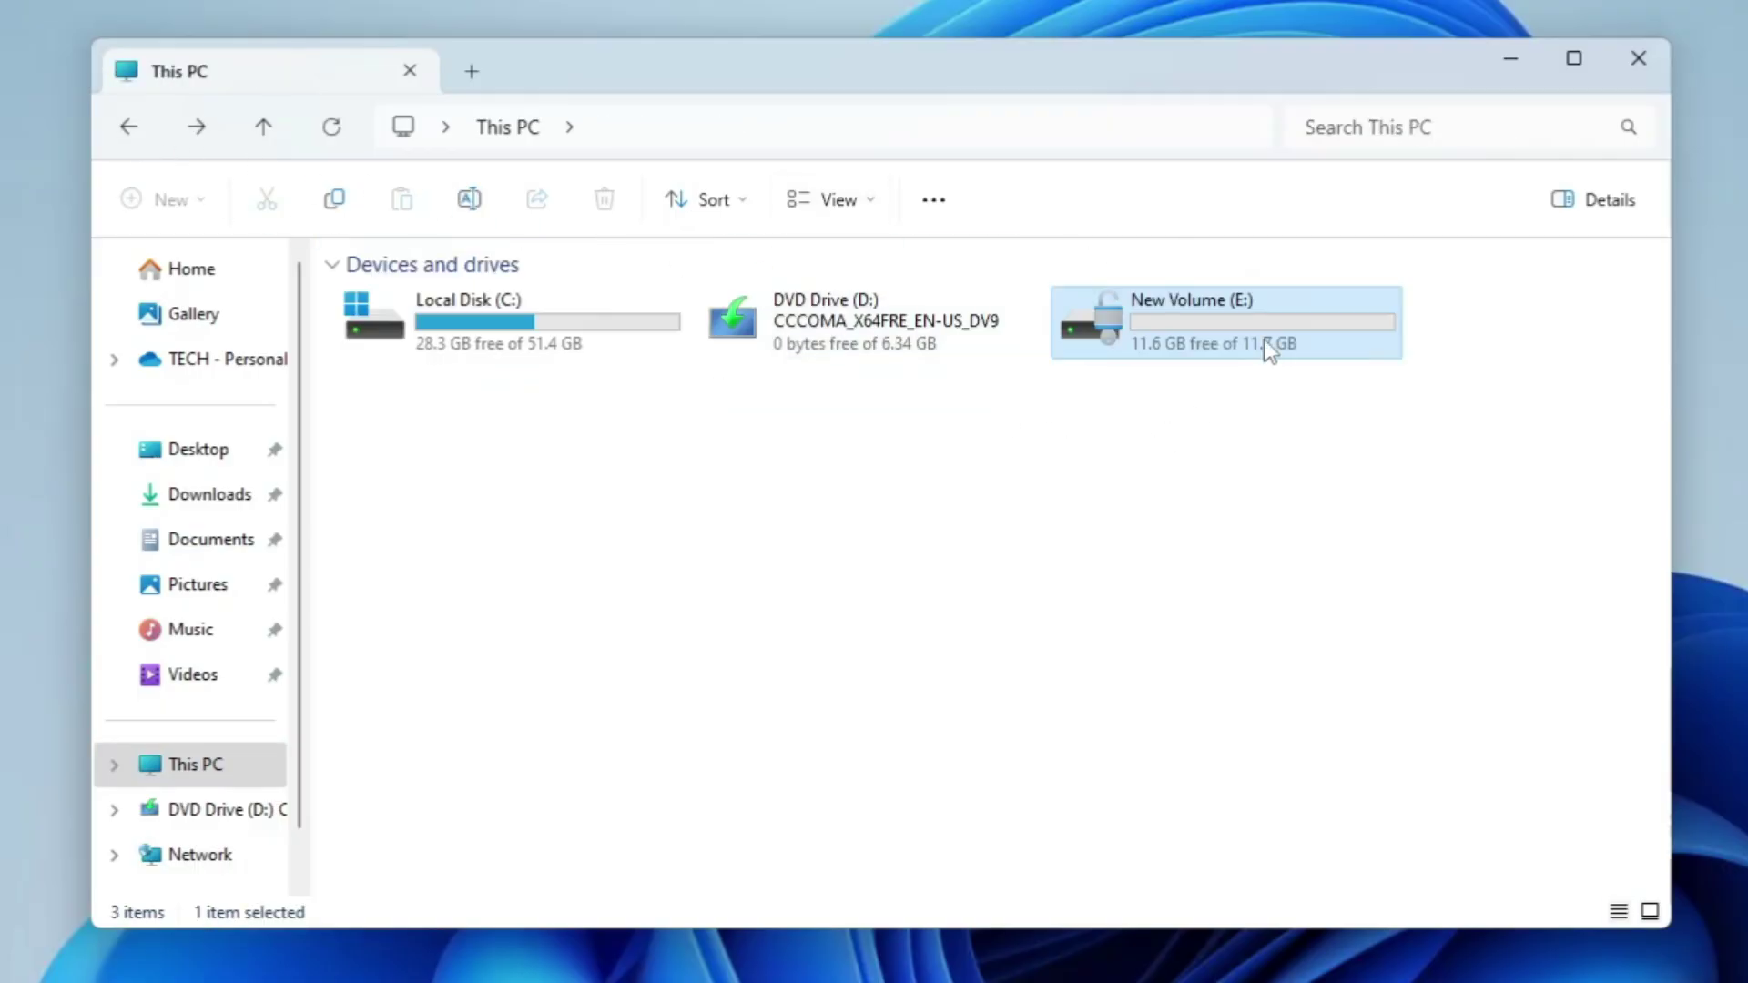
{"action": "left_click", "coordinate": [1636, 60]}
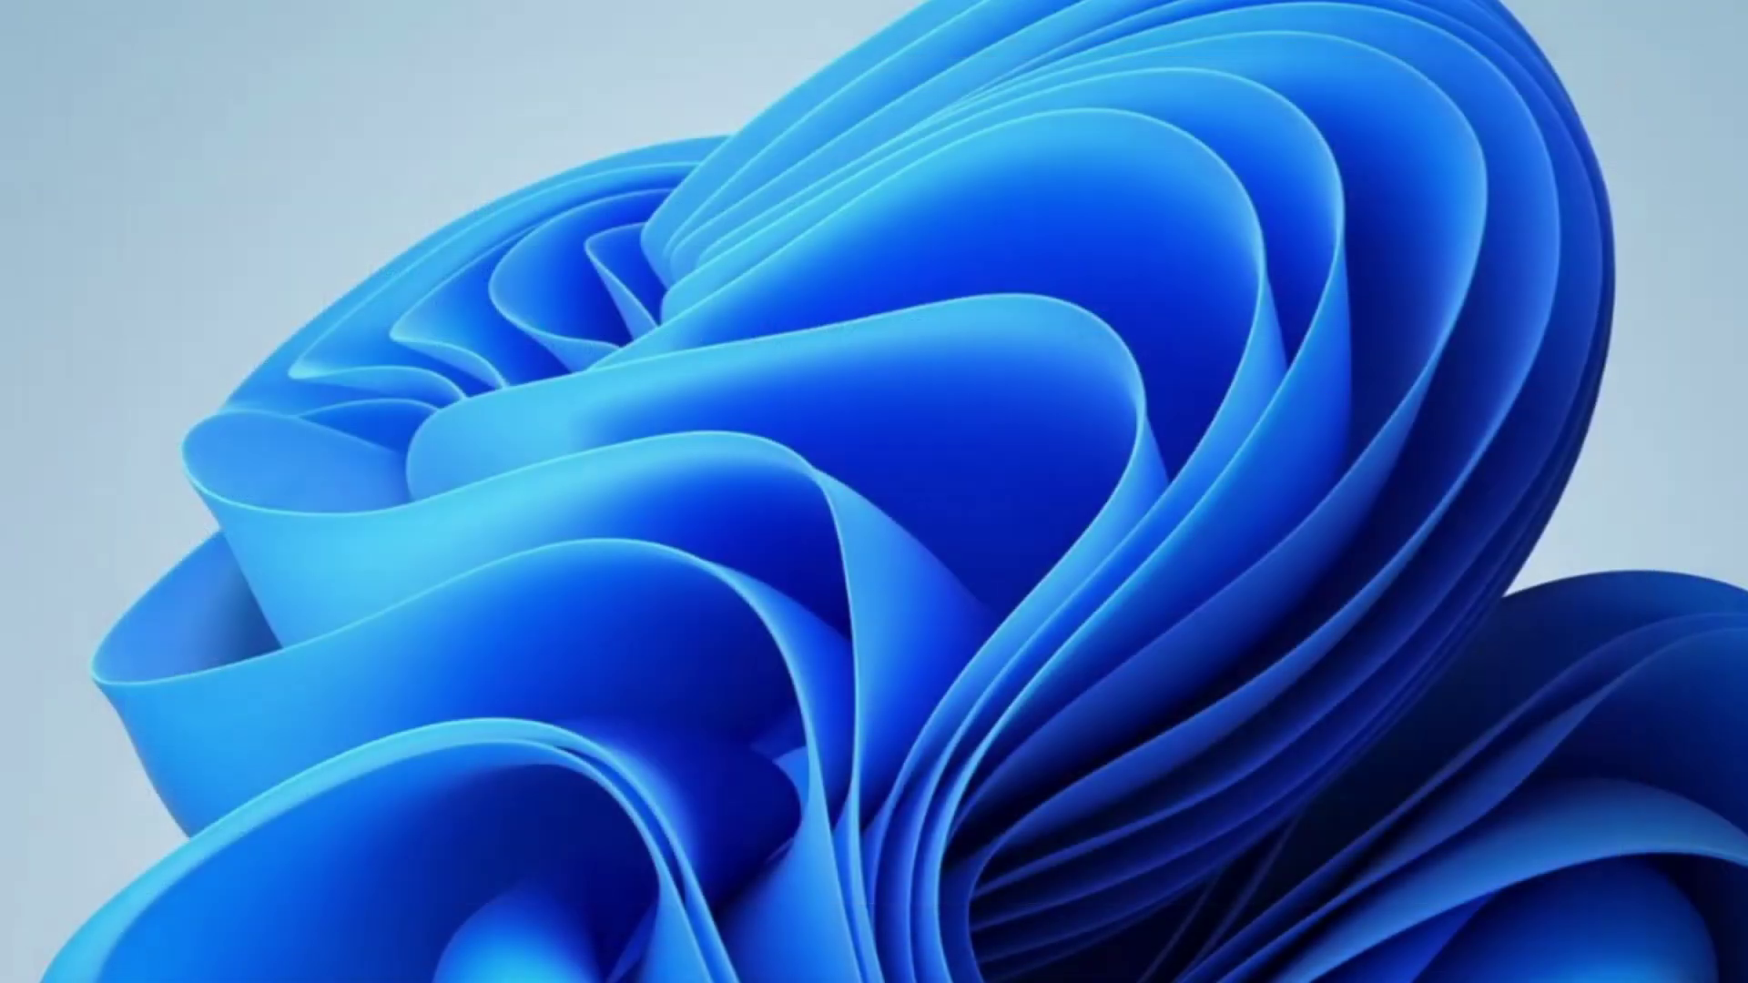
Step: Restart Windows from the Start menu's power options and sign back in with the PIN
{"action": "key", "text": "super"}
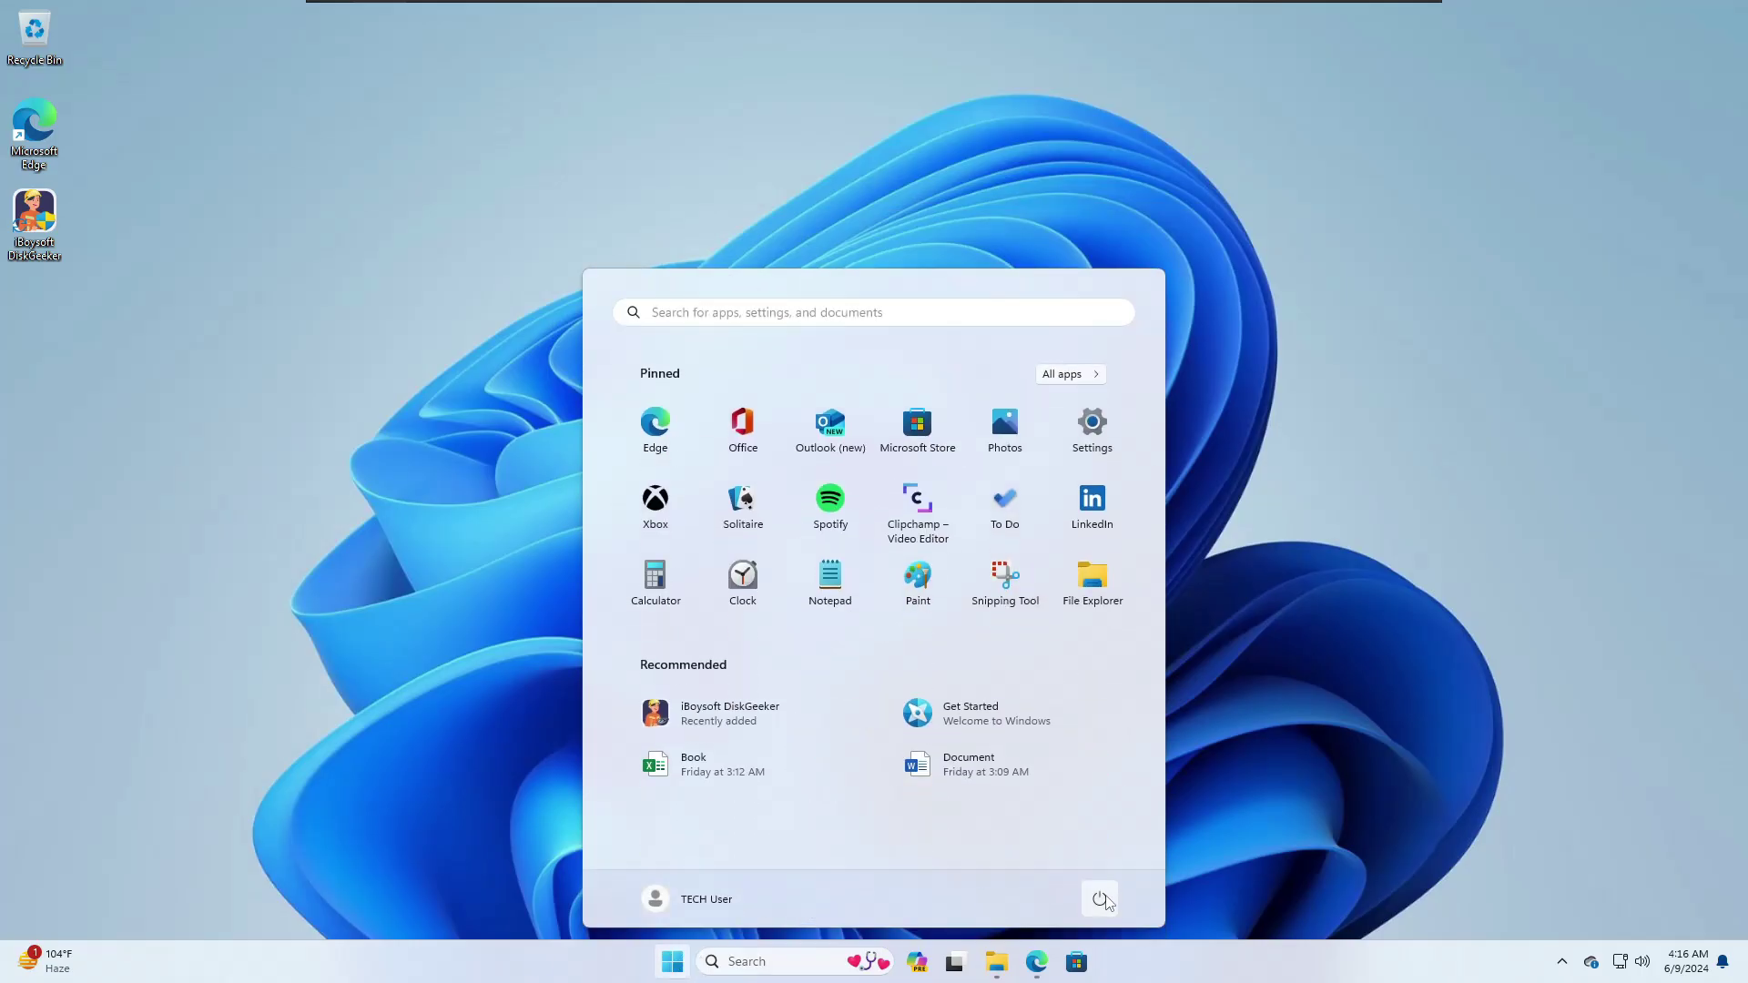
{"action": "left_click", "coordinate": [1100, 899]}
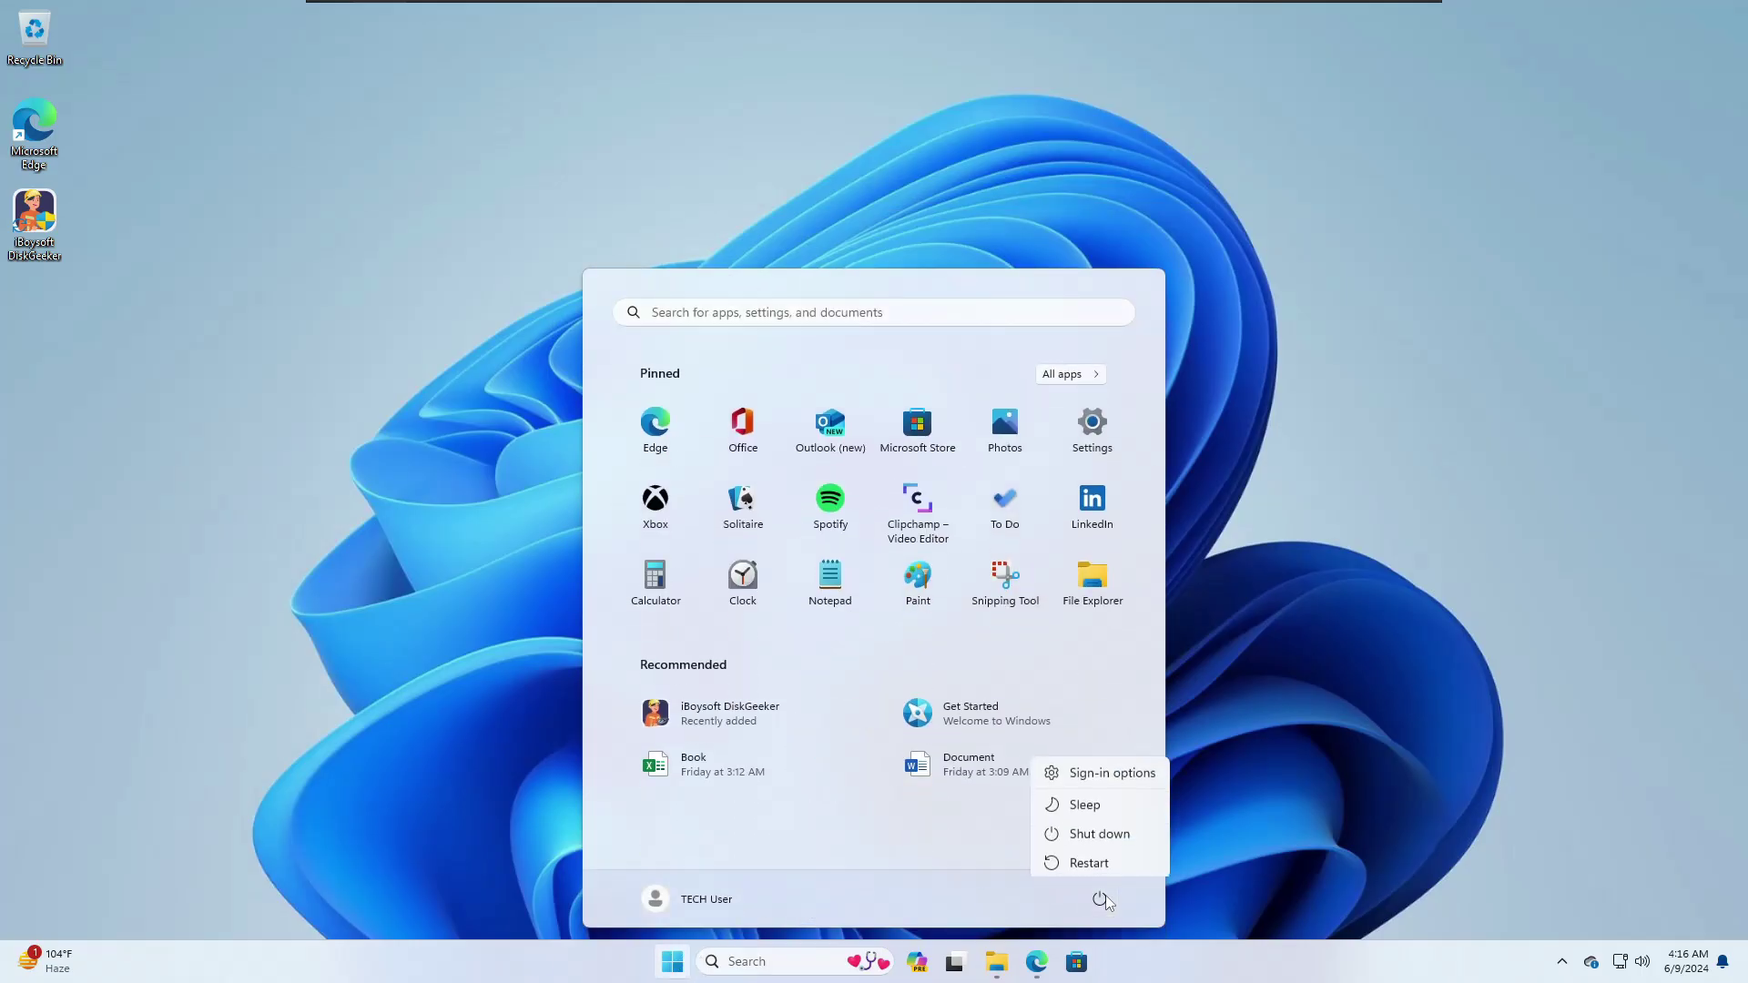
{"action": "left_click", "coordinate": [1107, 865]}
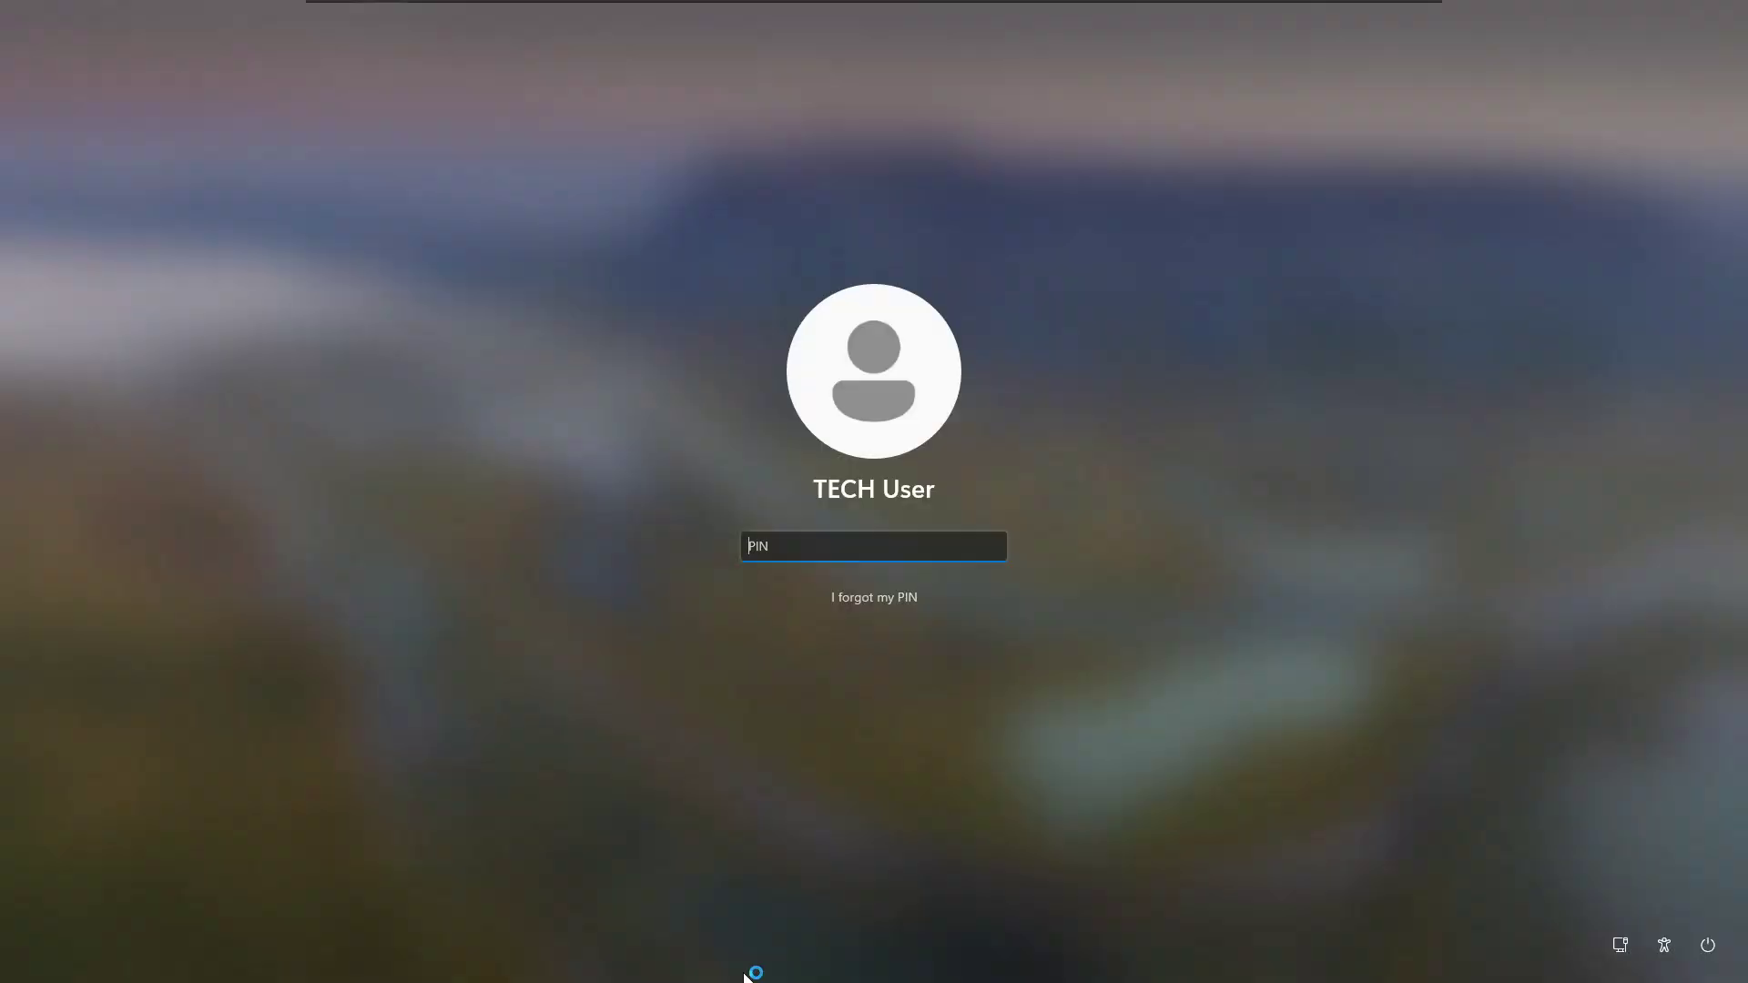
{"action": "type", "text": "1234"}
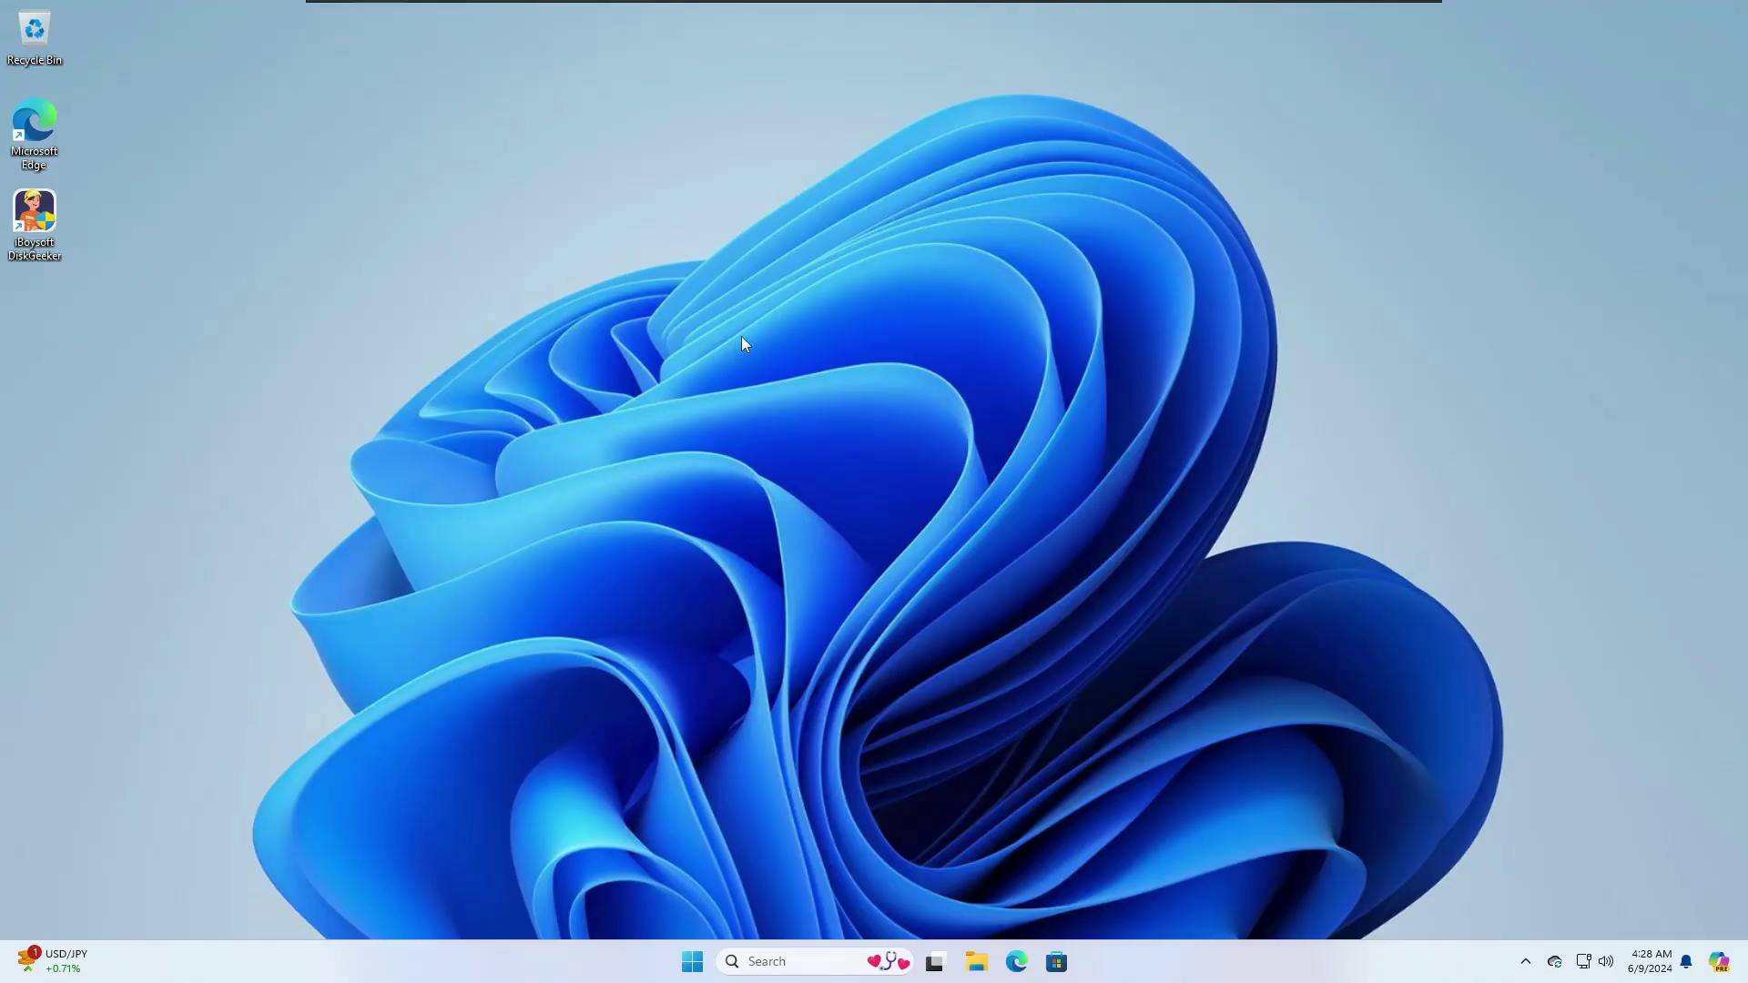
Step: In File Explorer, unlock the locked drive E: by entering its password
{"action": "left_click", "coordinate": [973, 951]}
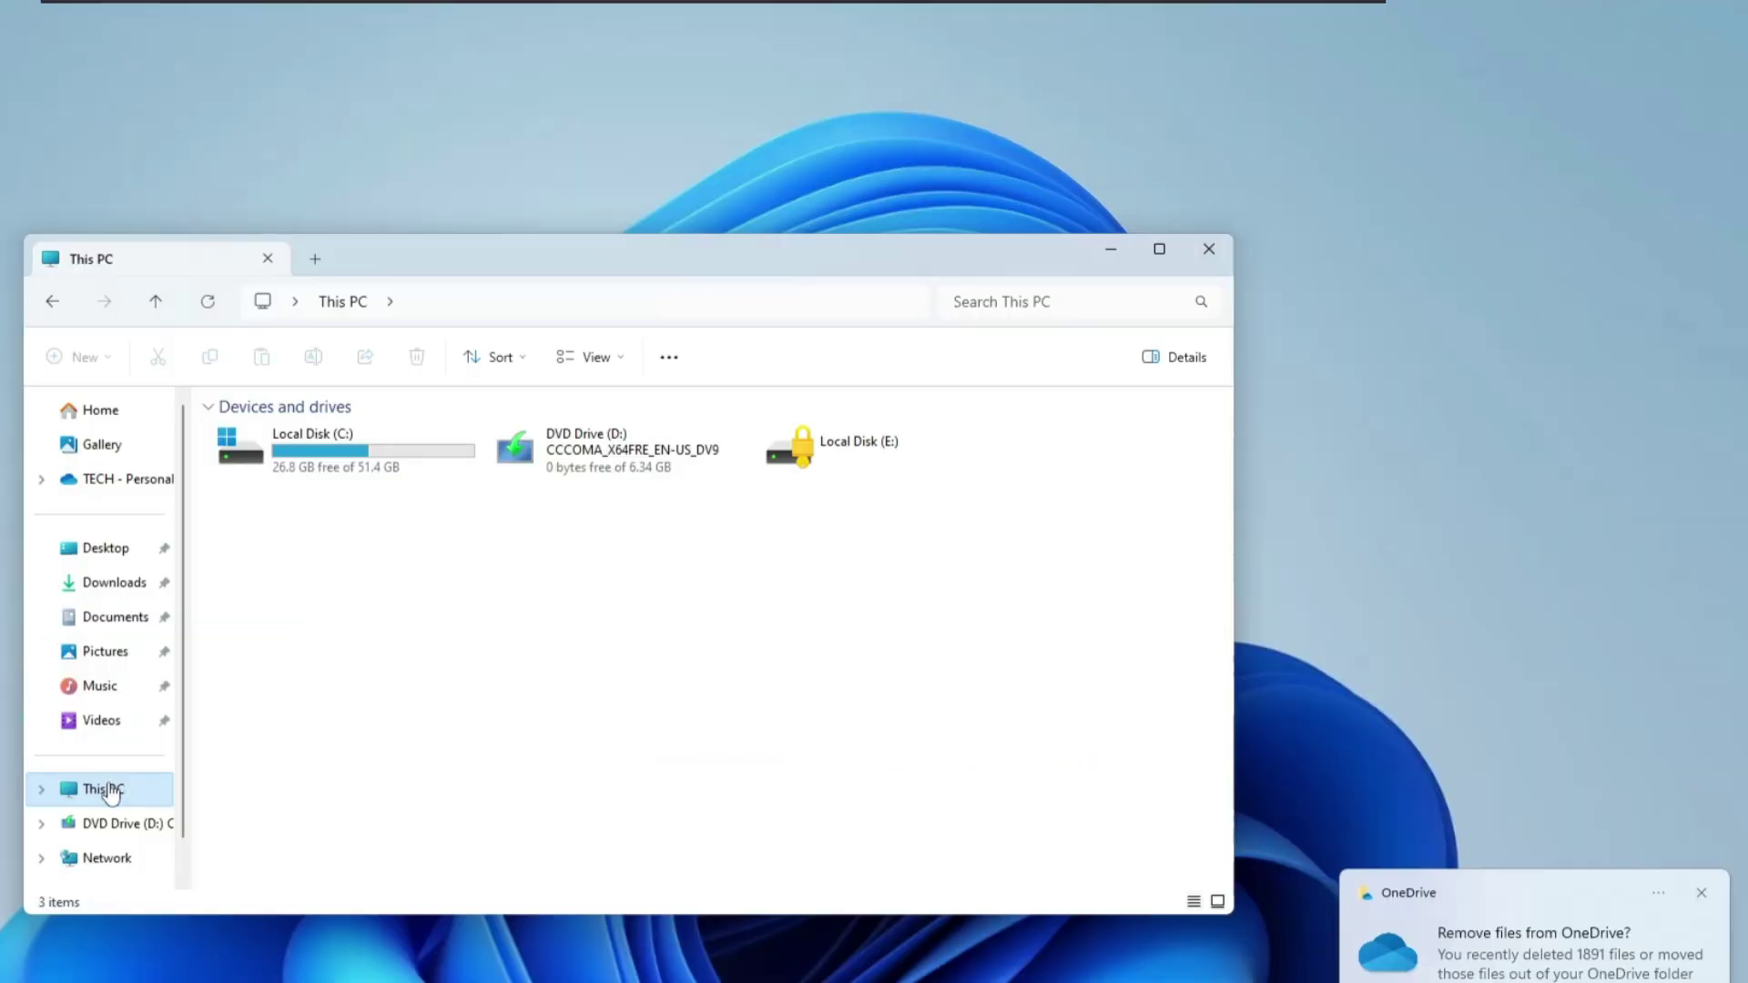
{"action": "double_click", "coordinate": [841, 460]}
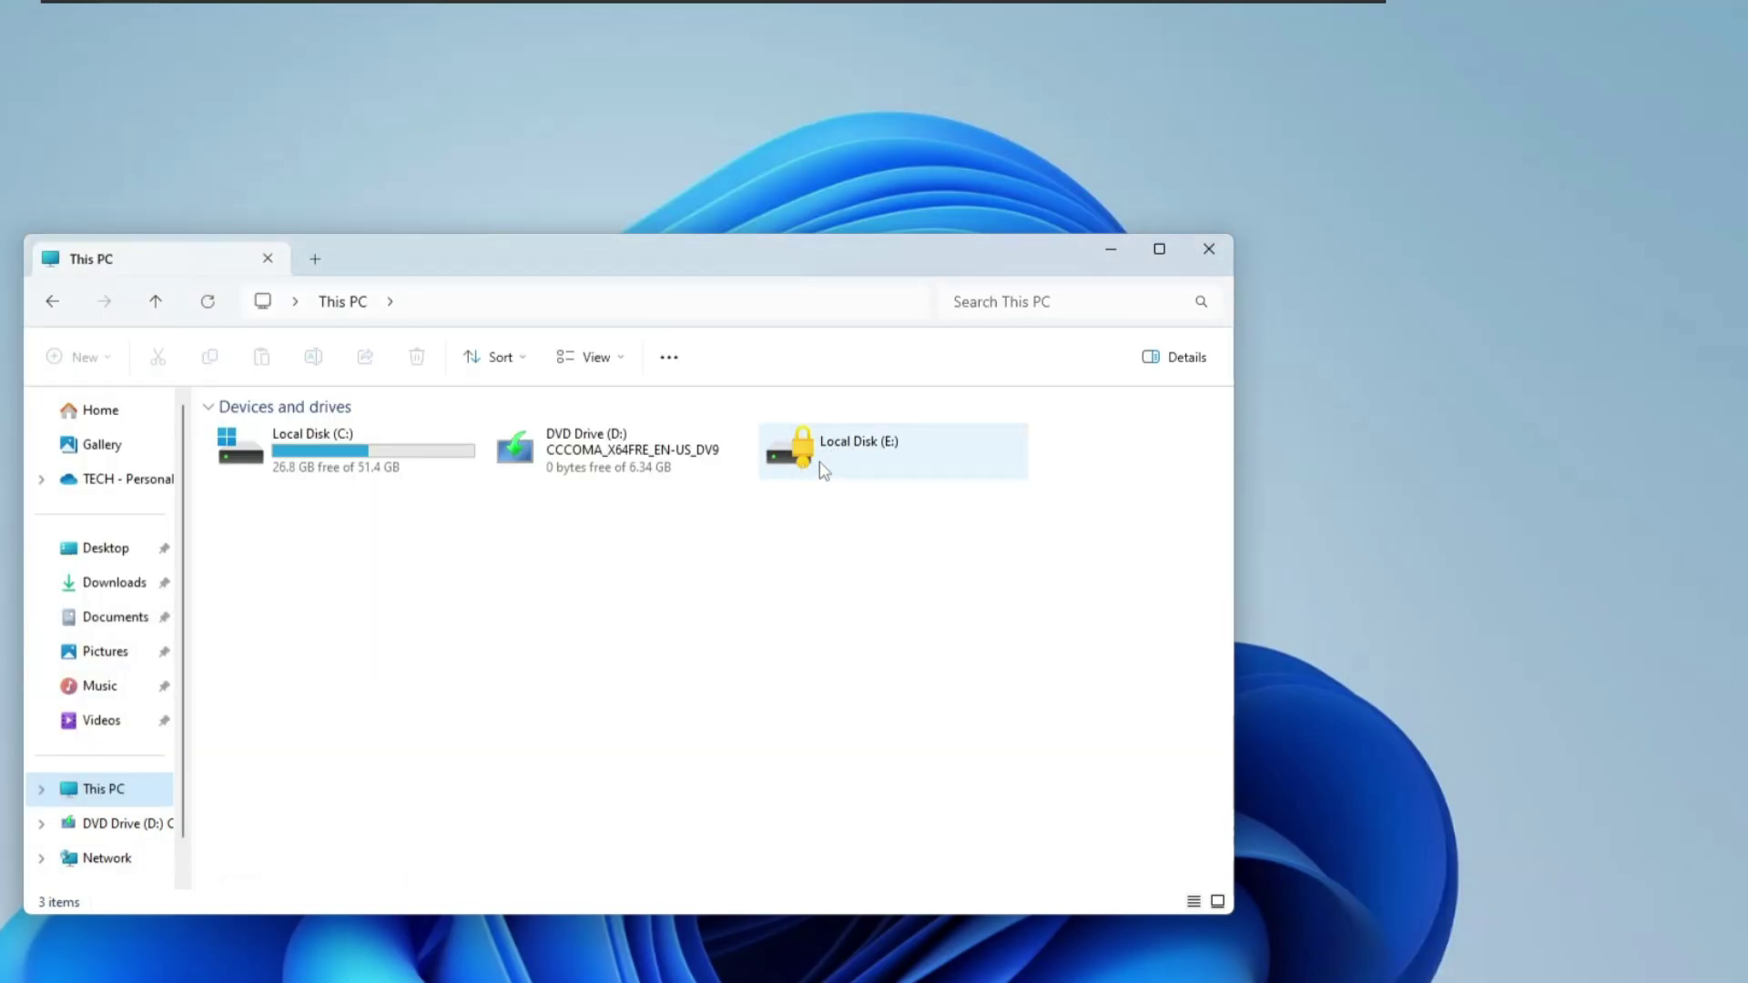
{"action": "double_click", "coordinate": [869, 449]}
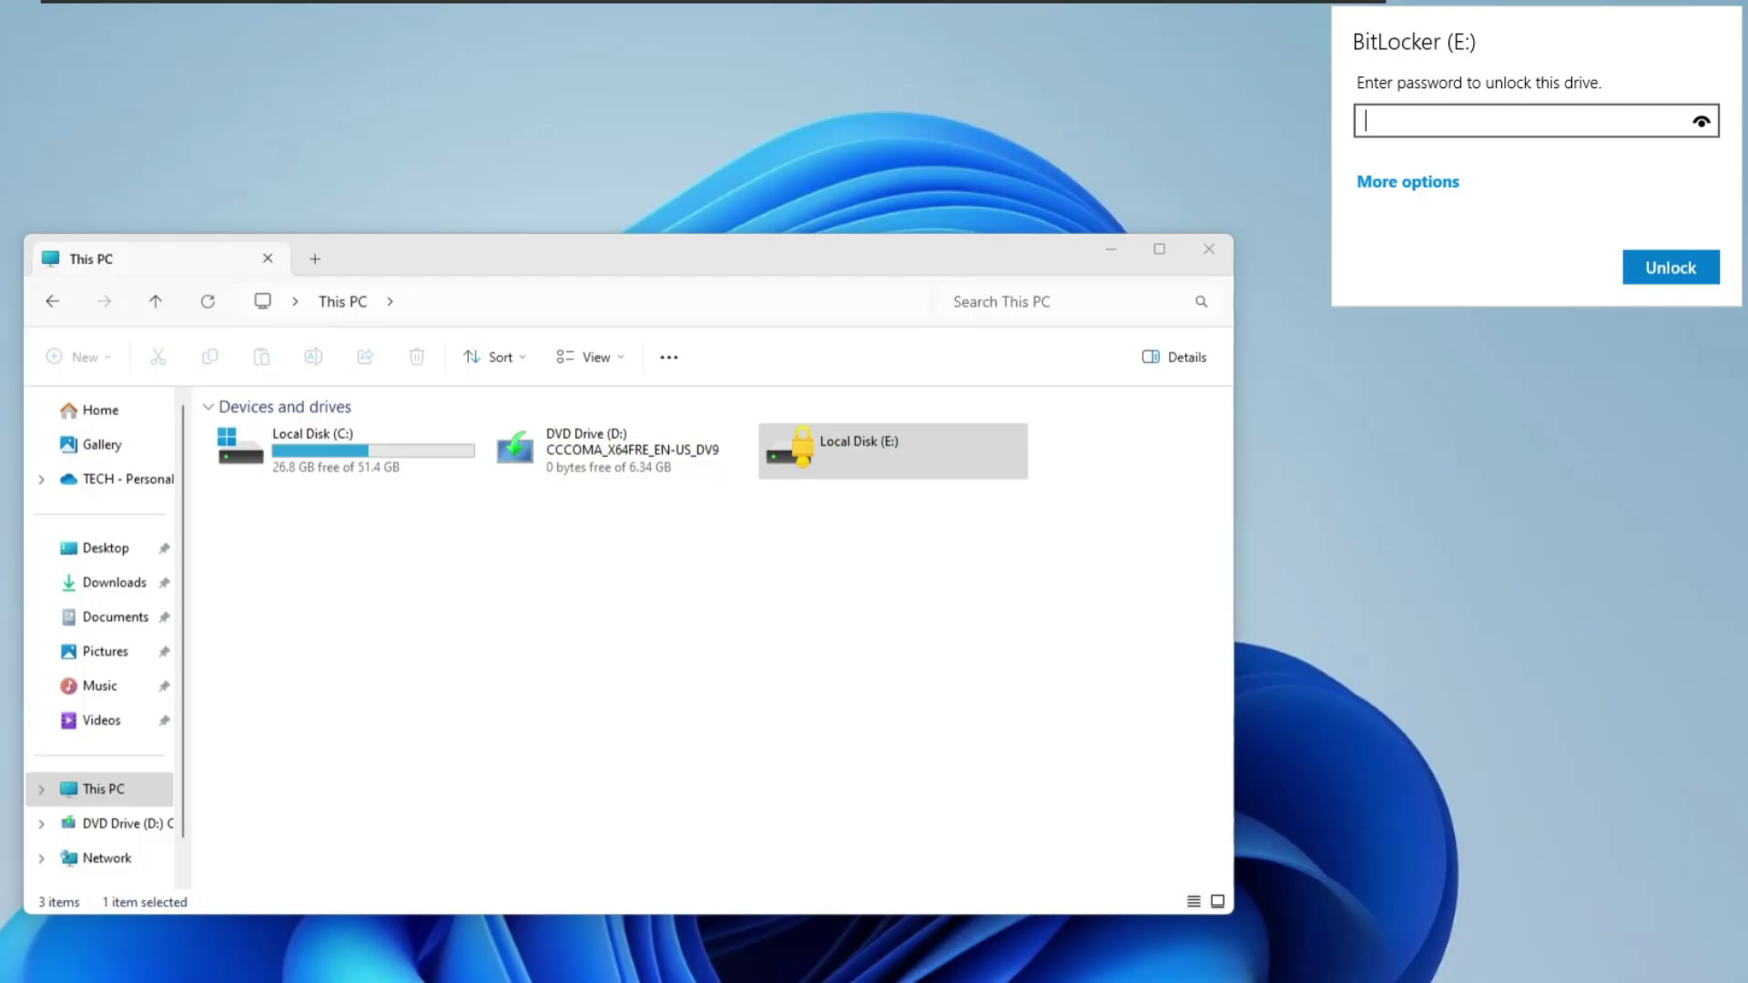
{"action": "type", "text": "**********"}
{"action": "left_click", "coordinate": [1650, 269]}
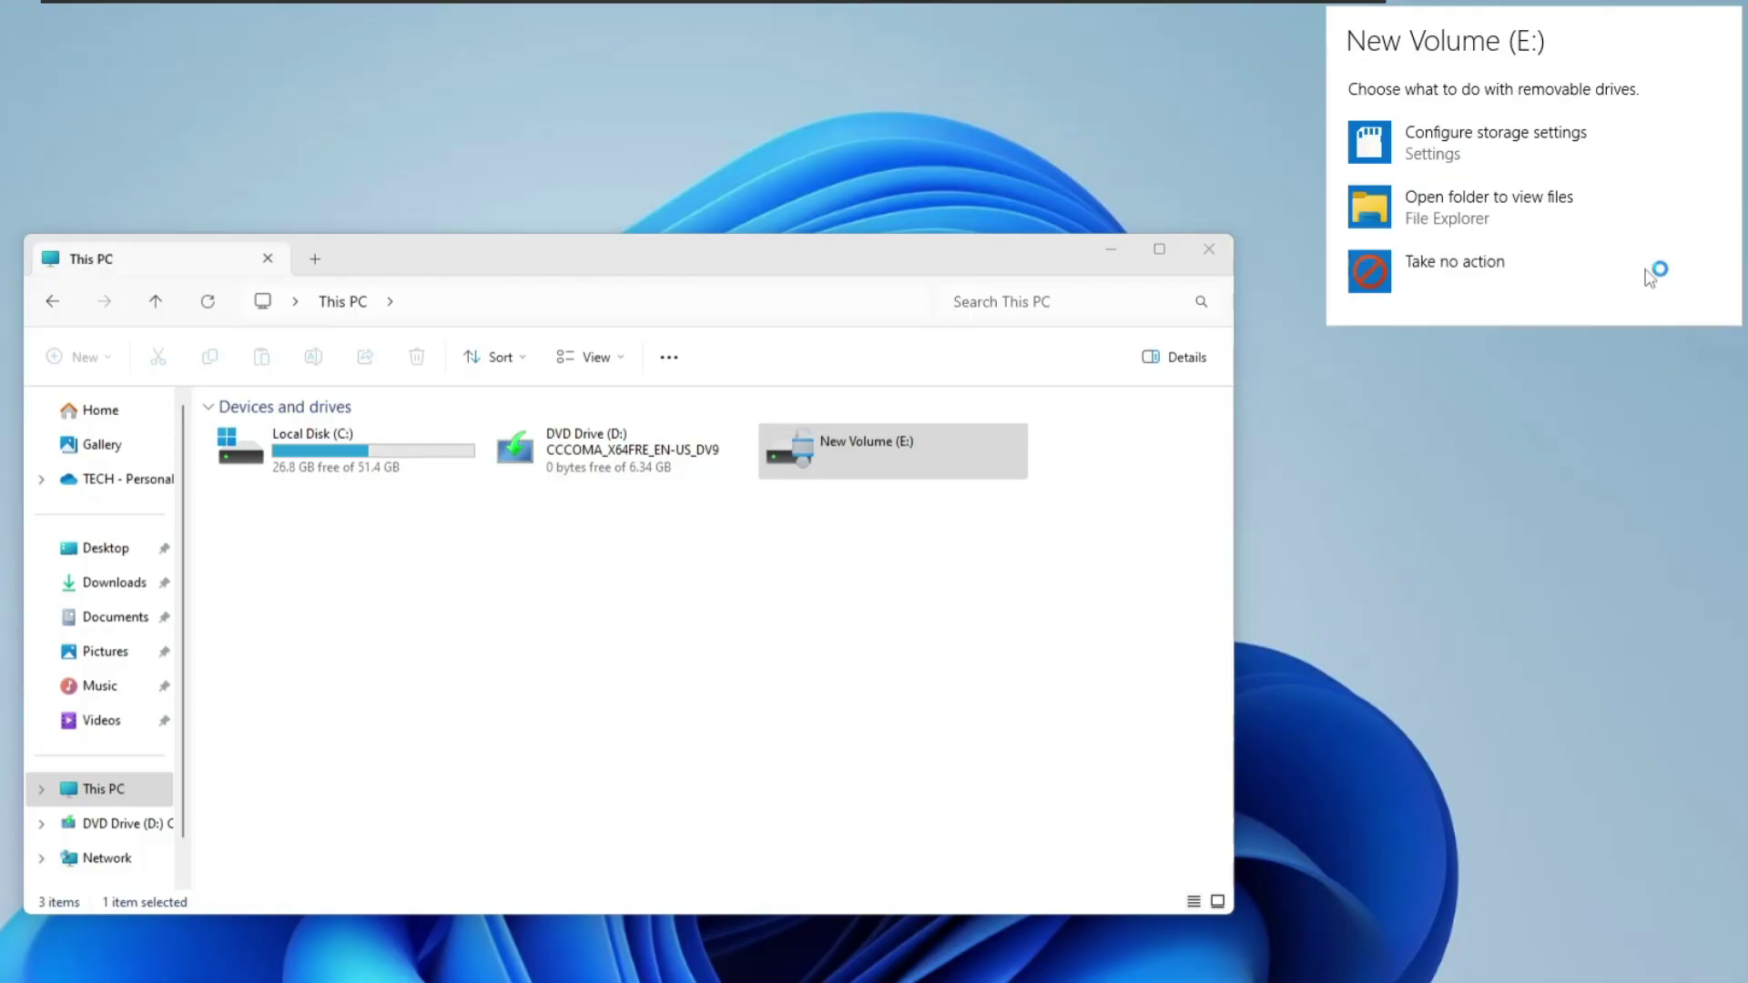
Step: View New Volume (E:)'s folders, then cancel the password prompt for the relocked drive
{"action": "double_click", "coordinate": [872, 443]}
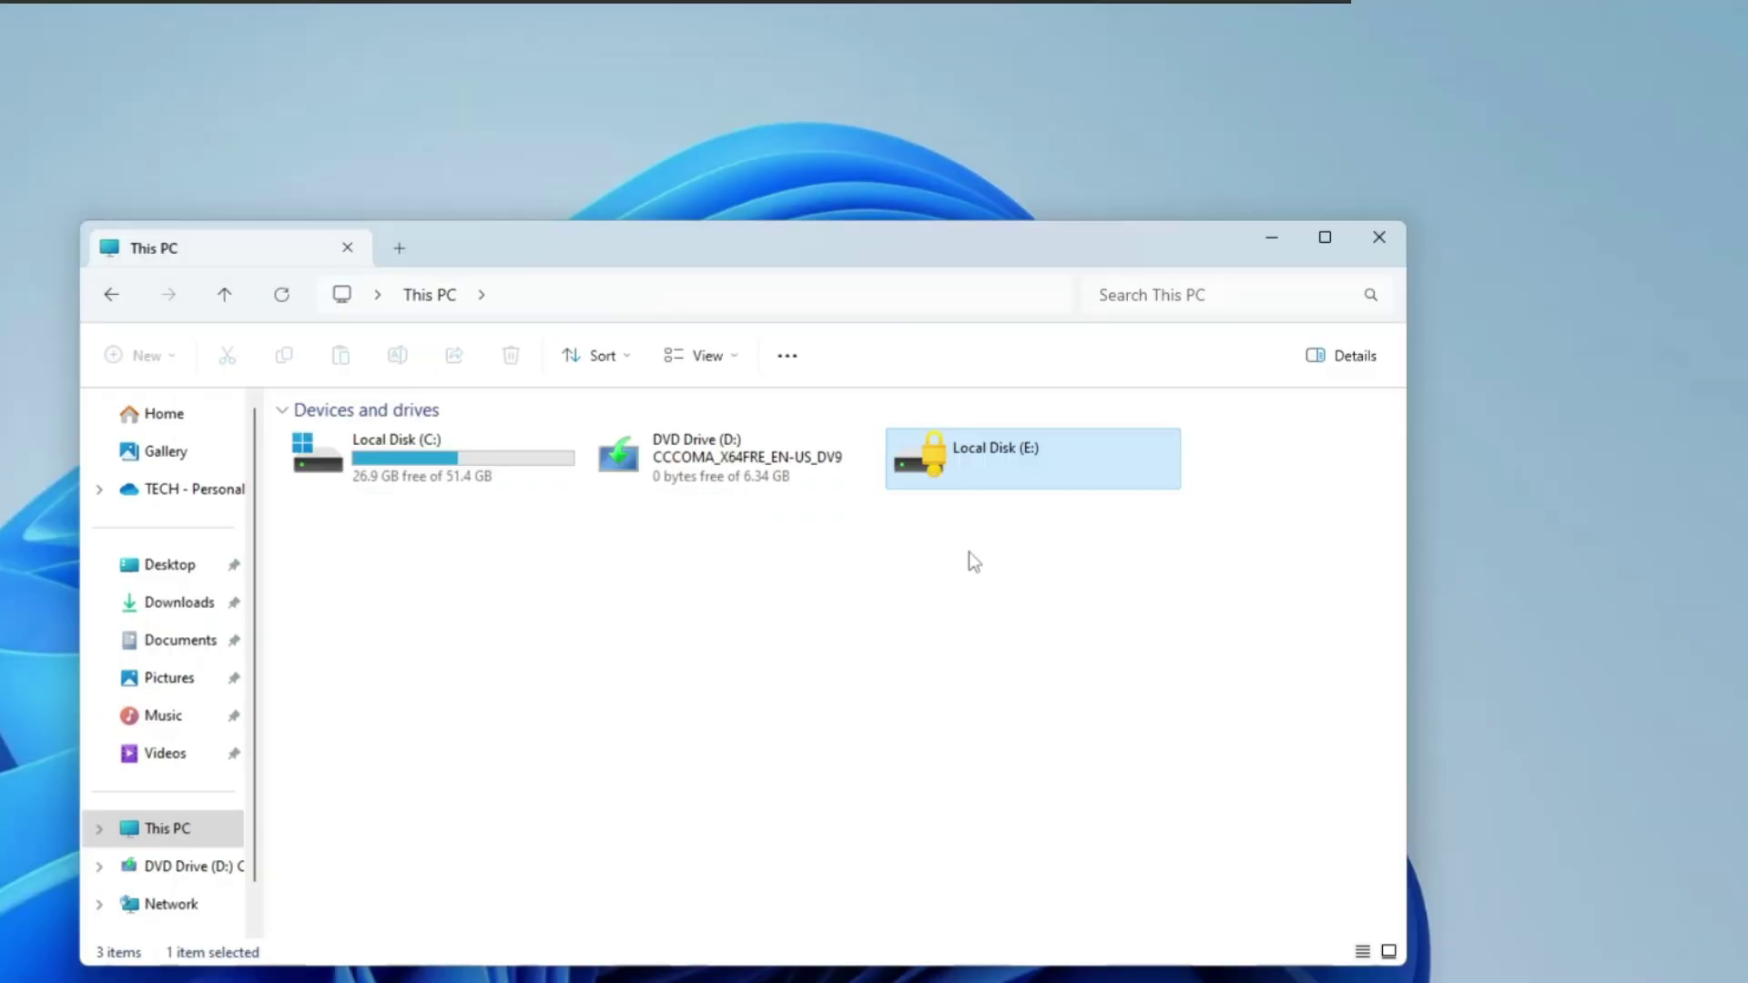
{"action": "double_click", "coordinate": [1005, 462]}
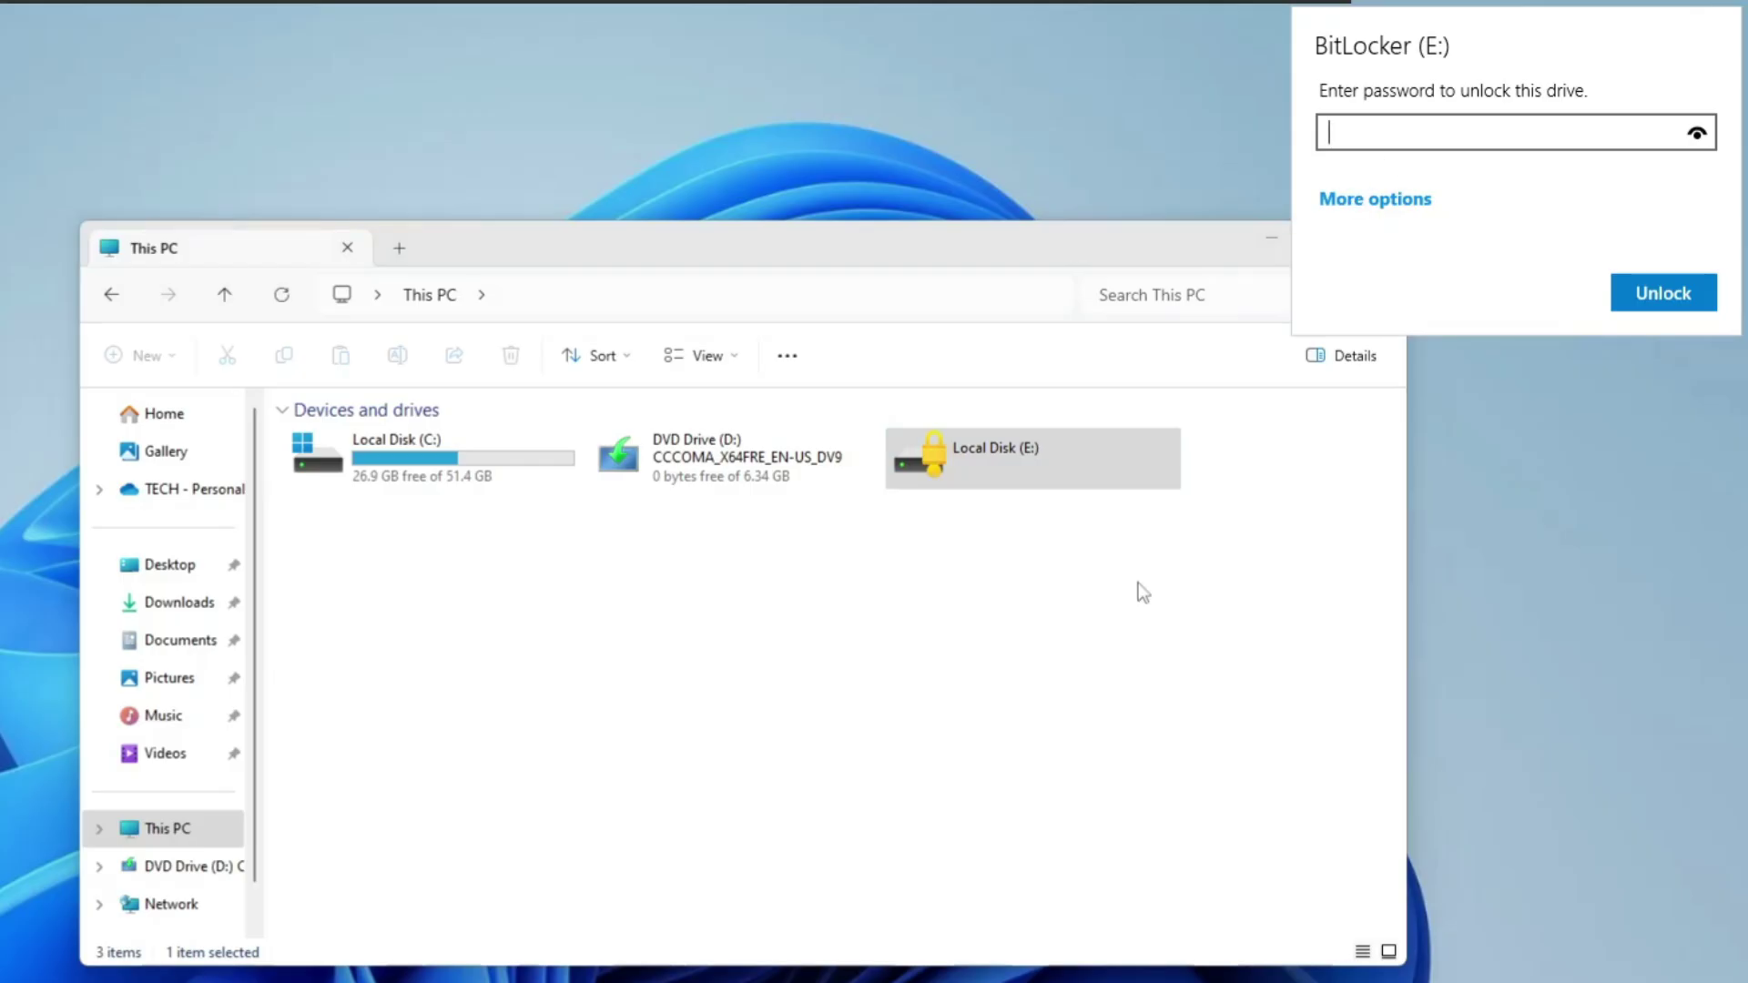
{"action": "key", "text": "Escape"}
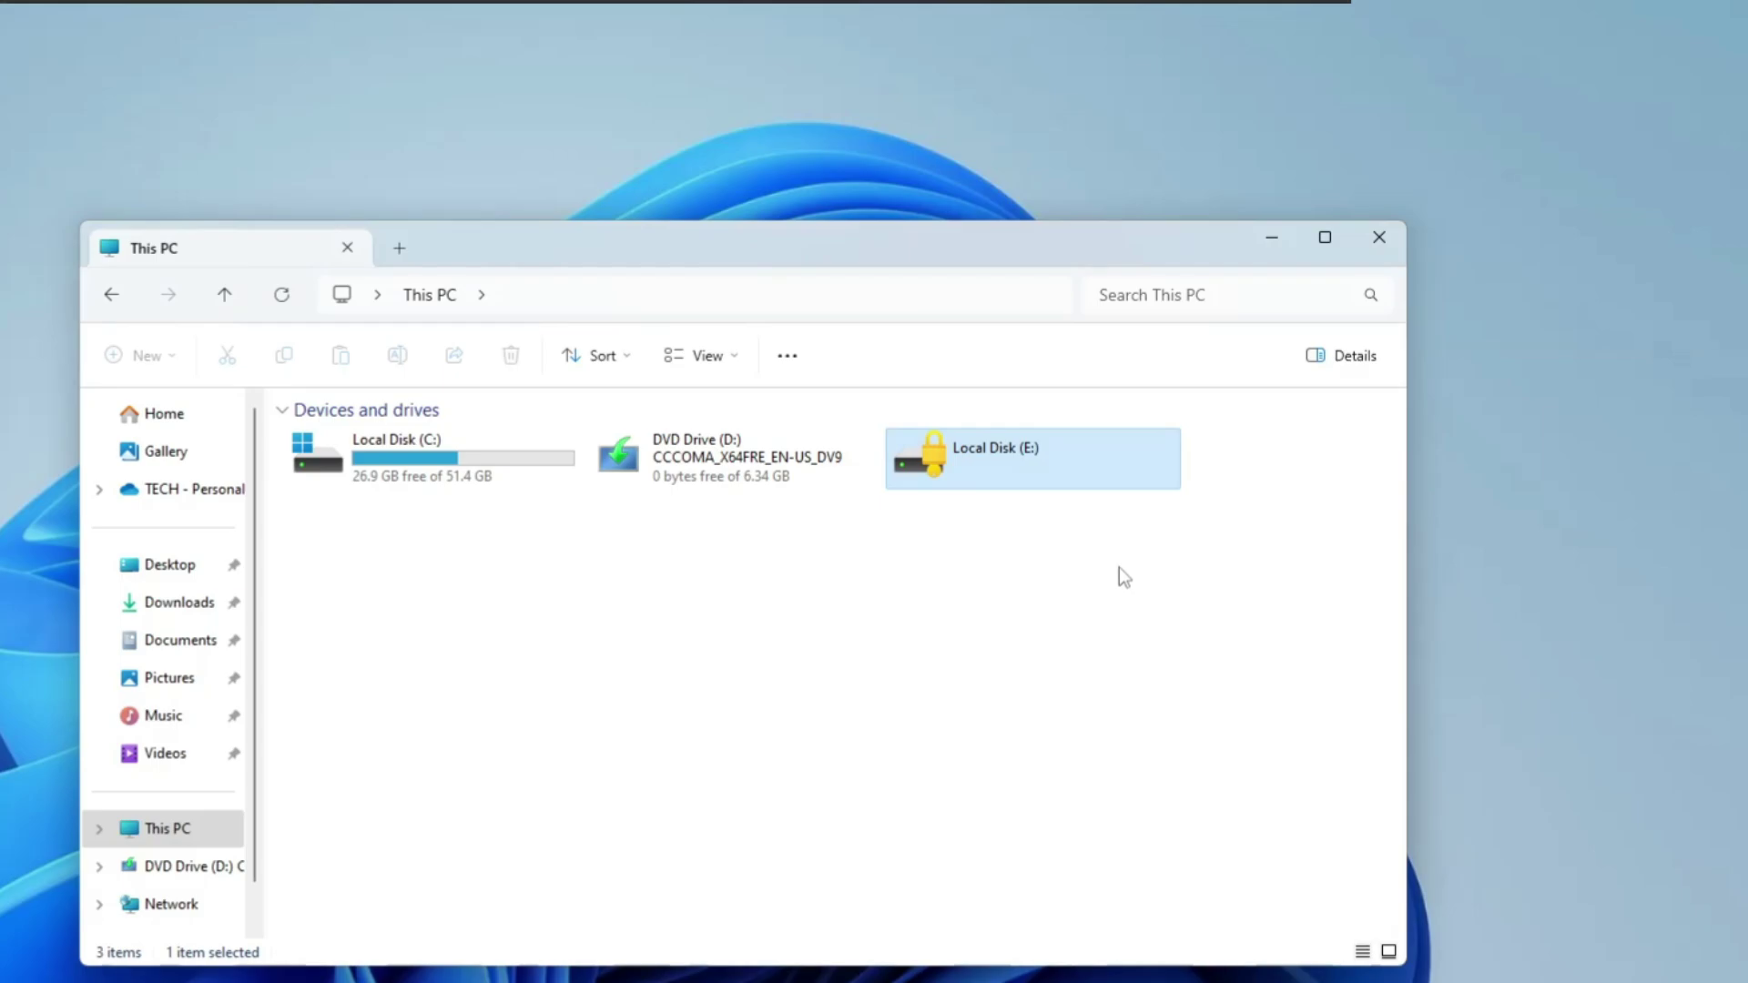
Step: Open Recovery Bitlocker from Documents and copy the saved recovery key file path
{"action": "left_click", "coordinate": [180, 643]}
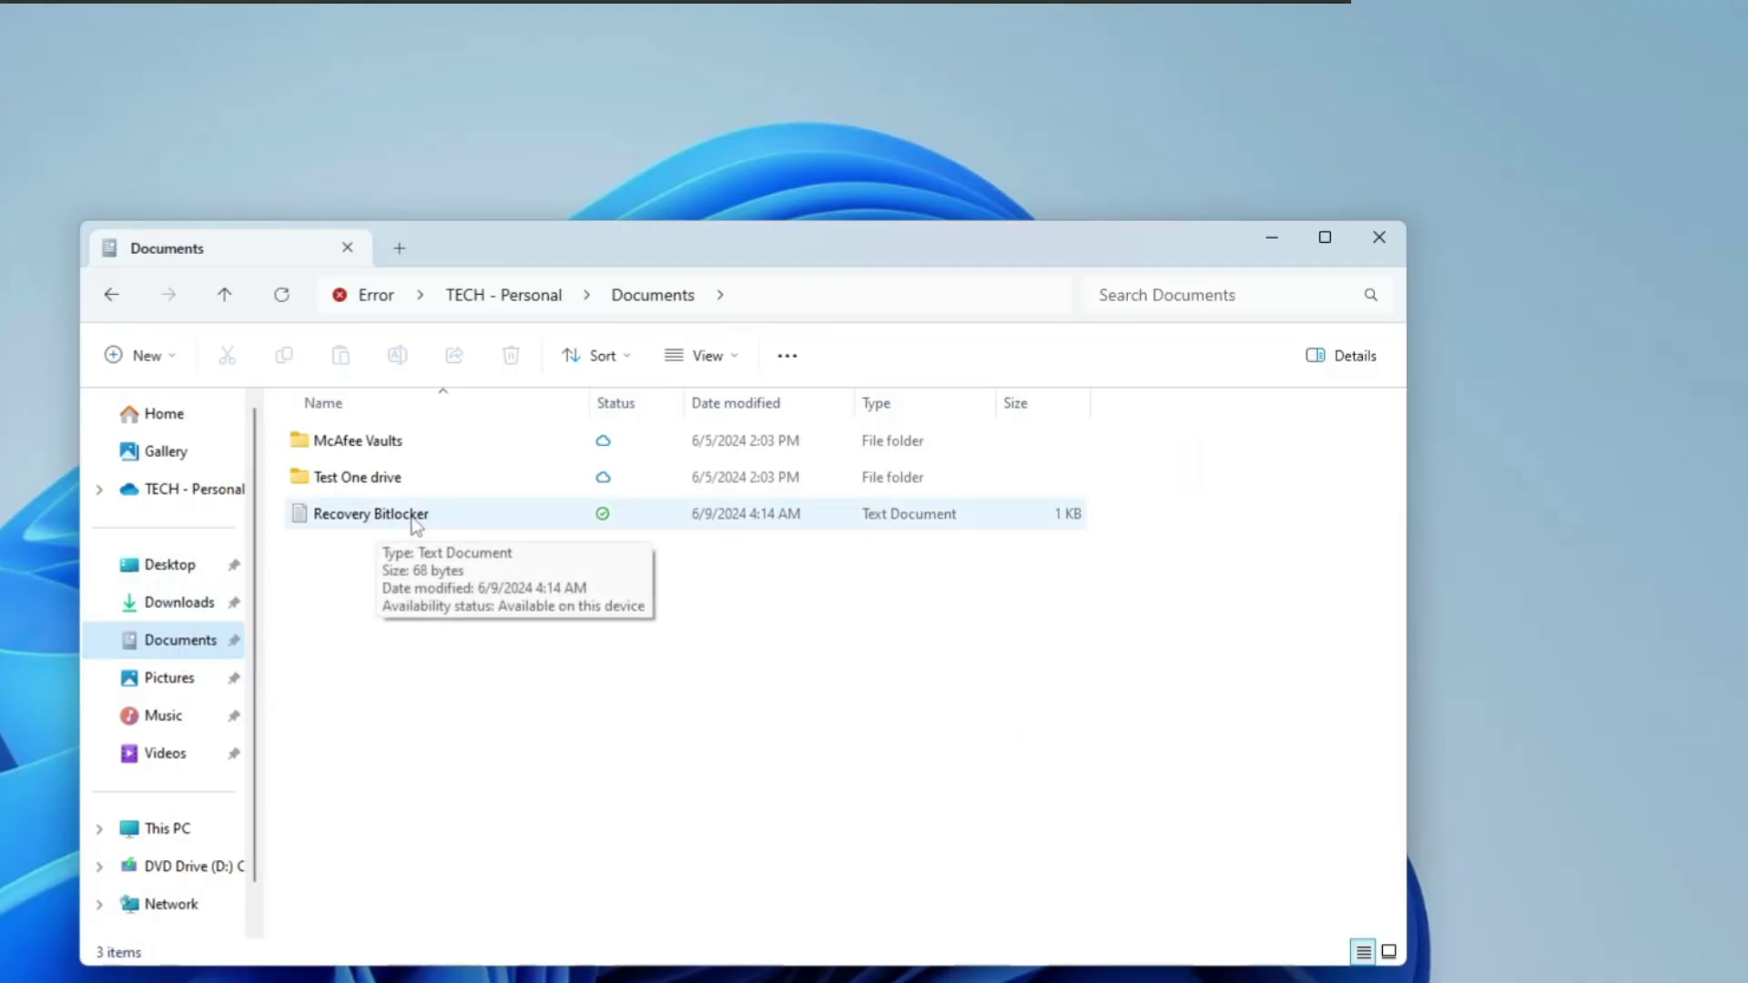
{"action": "left_click", "coordinate": [415, 515]}
{"action": "double_click", "coordinate": [412, 515]}
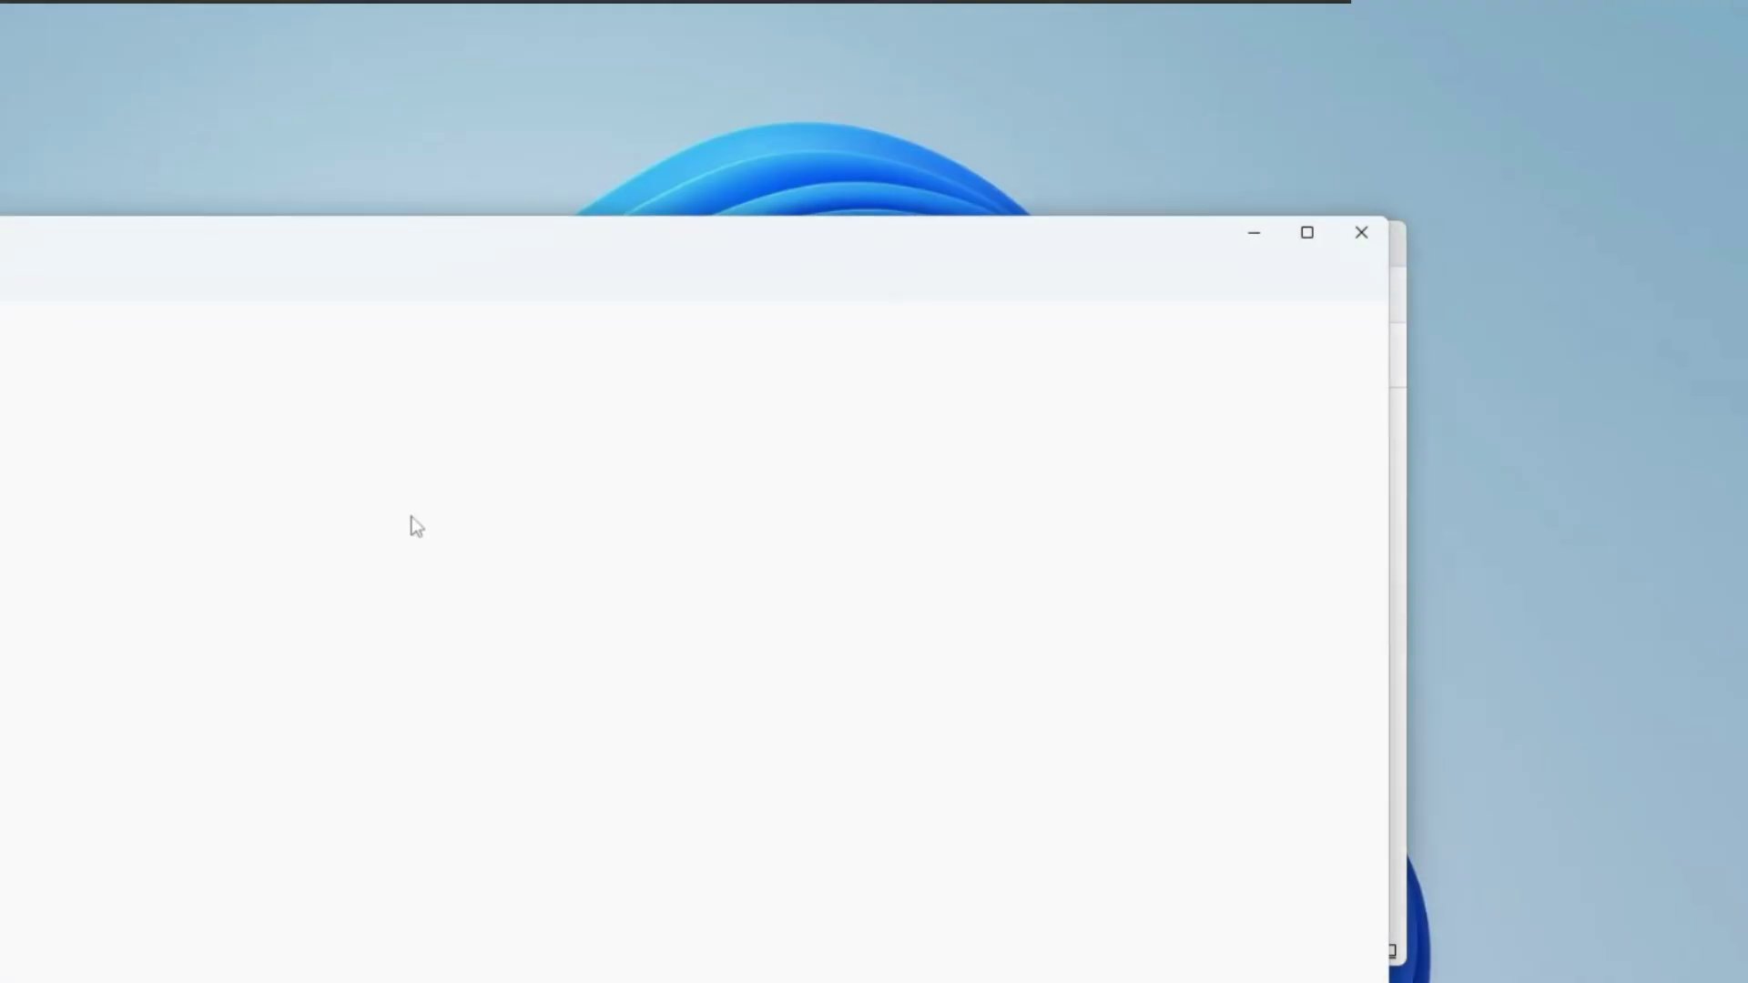
{"action": "left_click_drag", "start_coordinate": [687, 183], "coordinate": [44, 182]}
{"action": "key", "text": "ctrl+c"}
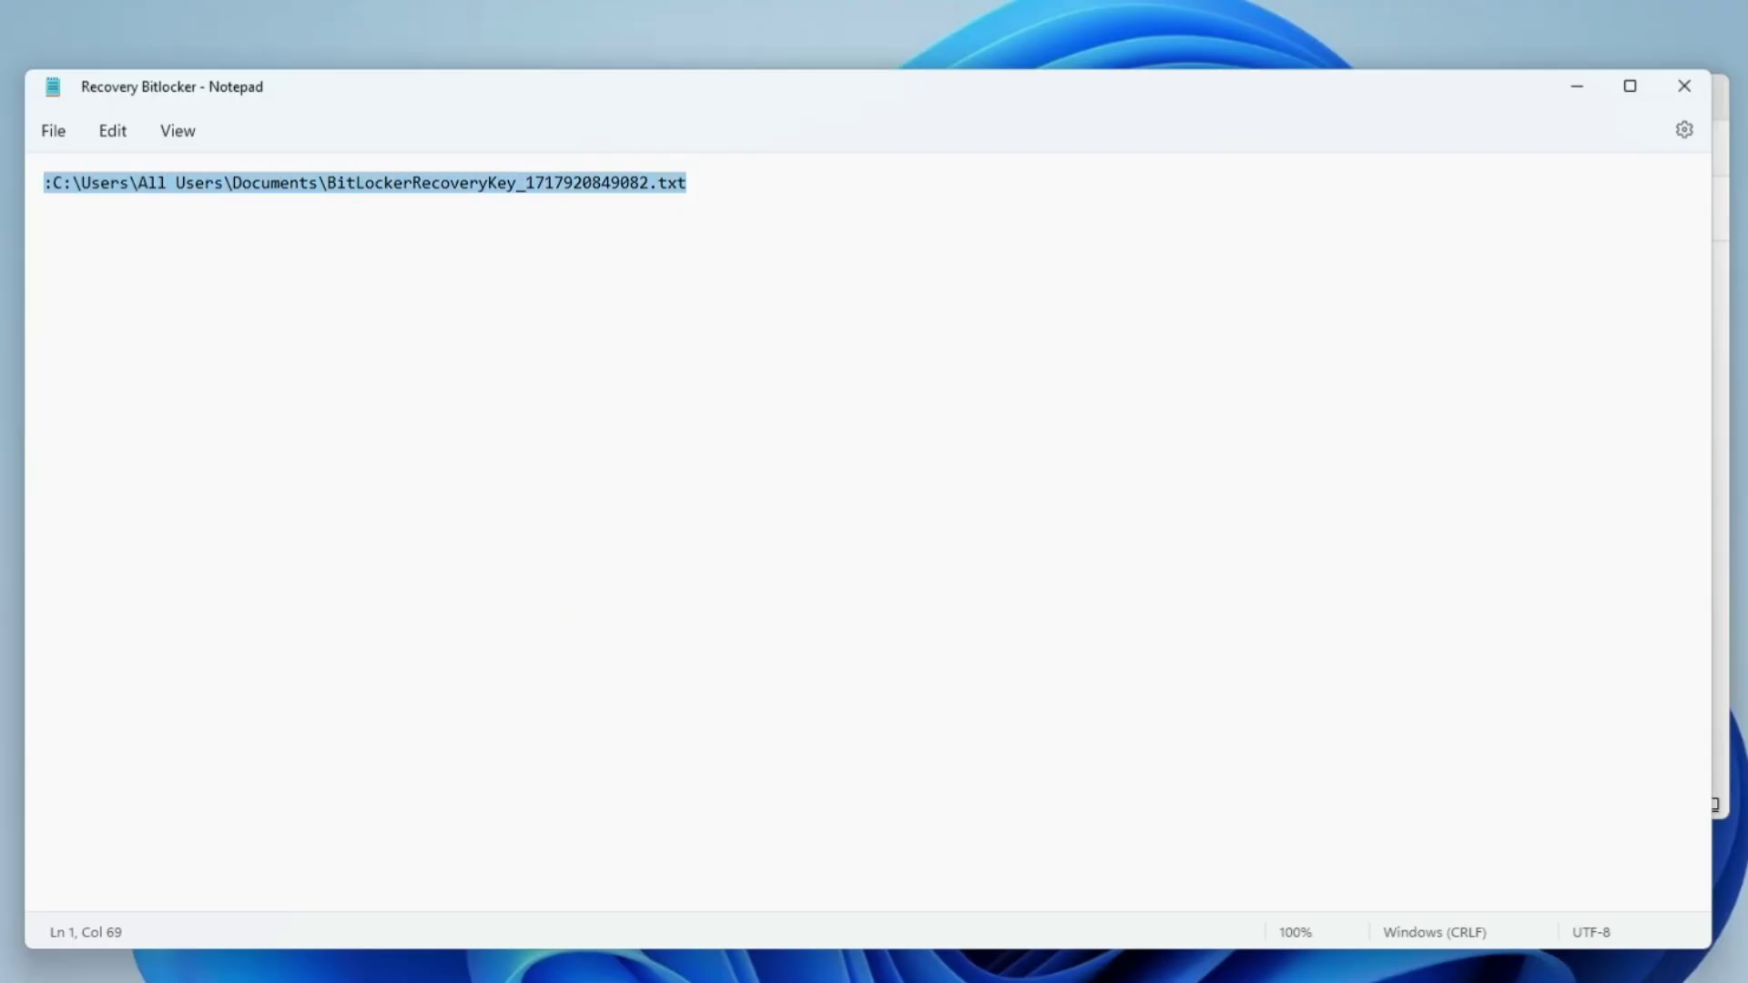
{"action": "left_click", "coordinate": [1564, 91]}
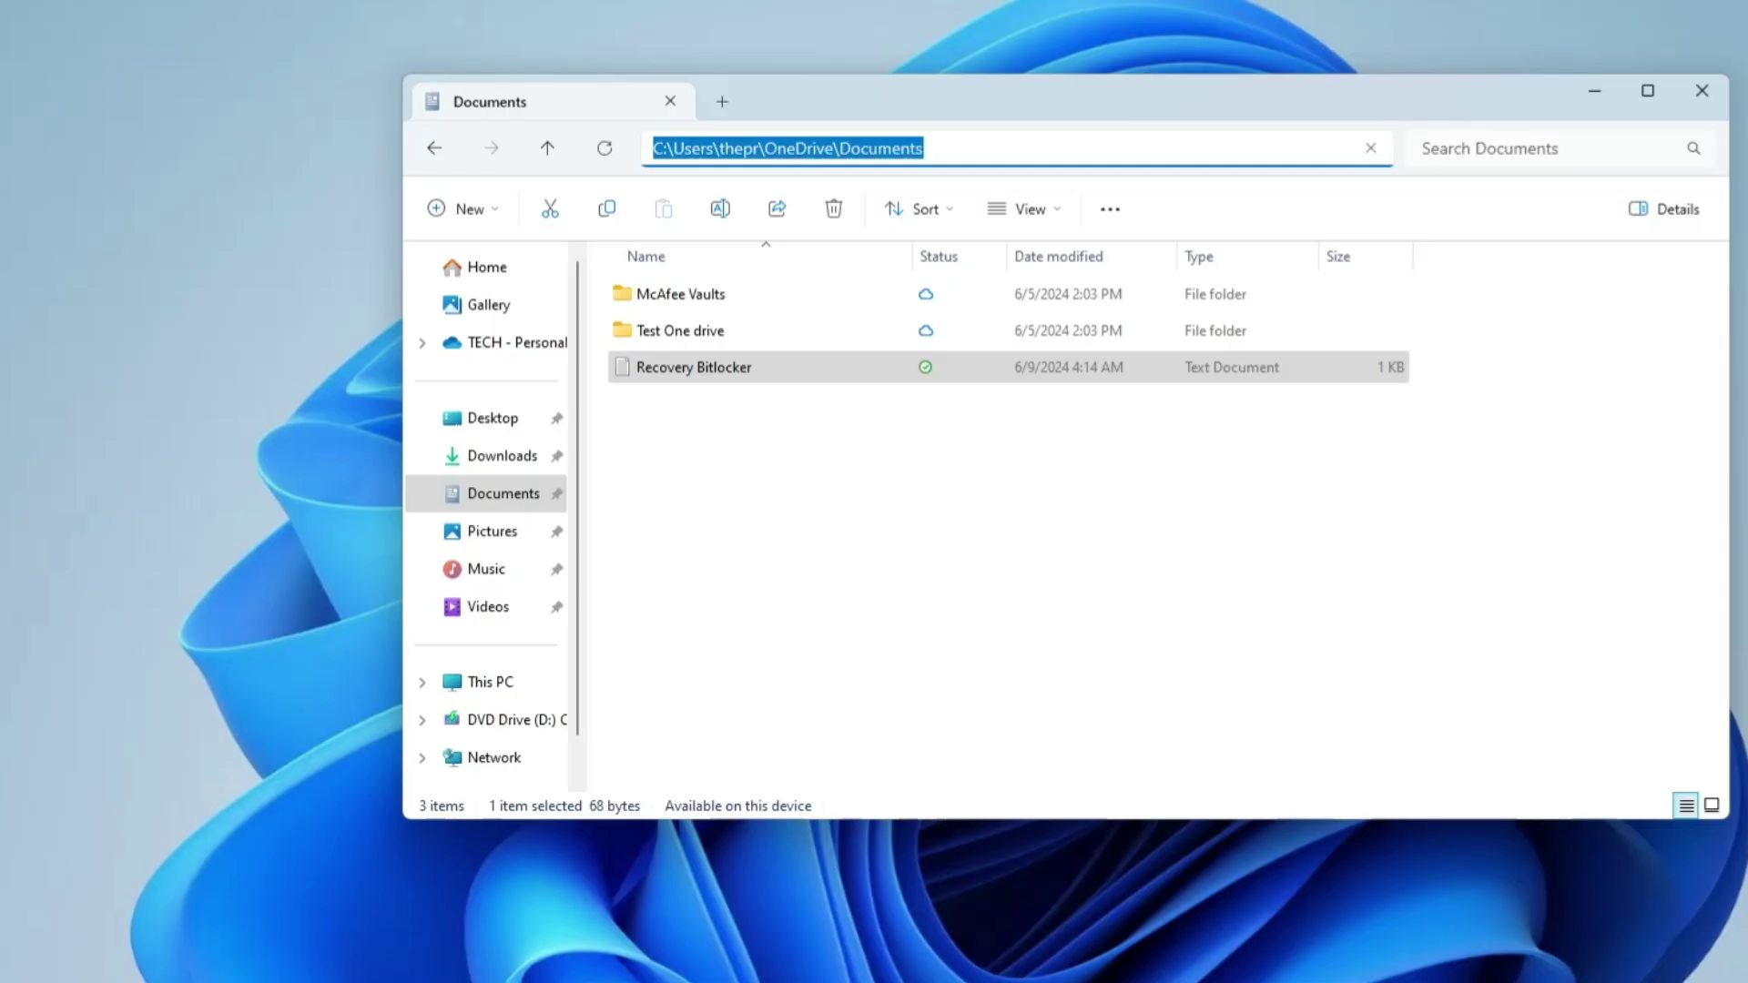
Step: Open the recovery key file from that path, copy the 48-digit key, and return to This PC
{"action": "key", "text": "ctrl+v"}
{"action": "key", "text": "Return"}
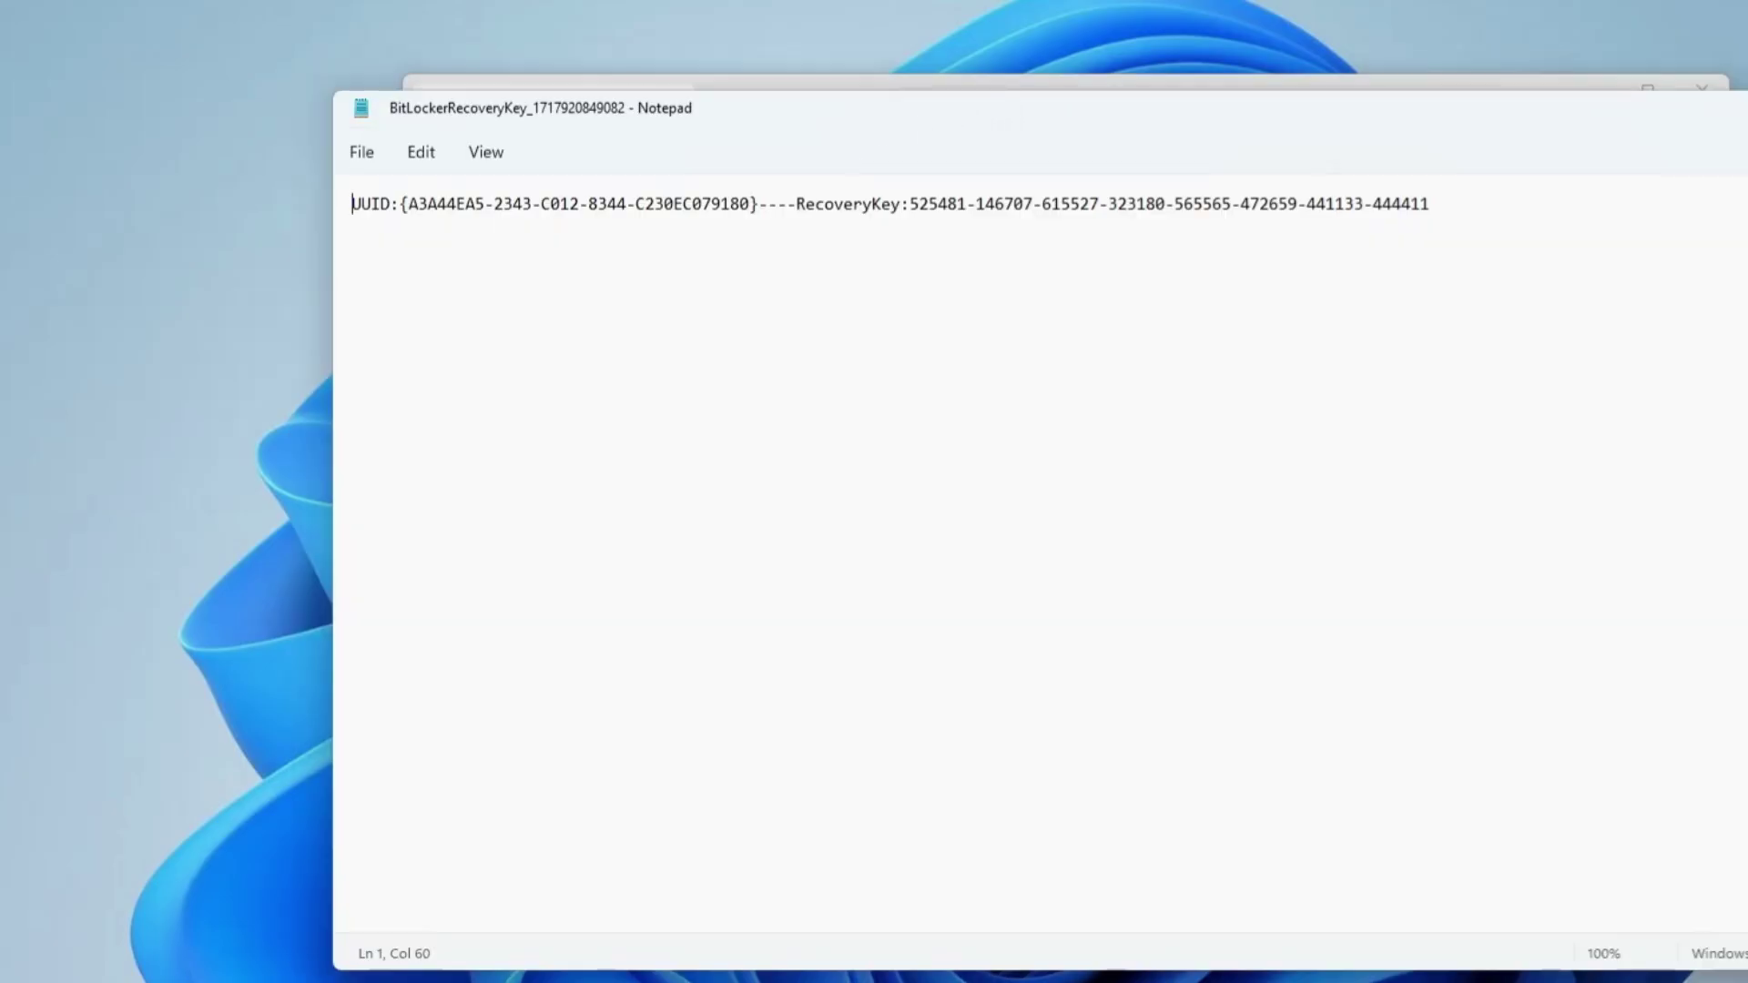
{"action": "left_click_drag", "start_coordinate": [910, 204], "coordinate": [1429, 204]}
{"action": "key", "text": "ctrl+c"}
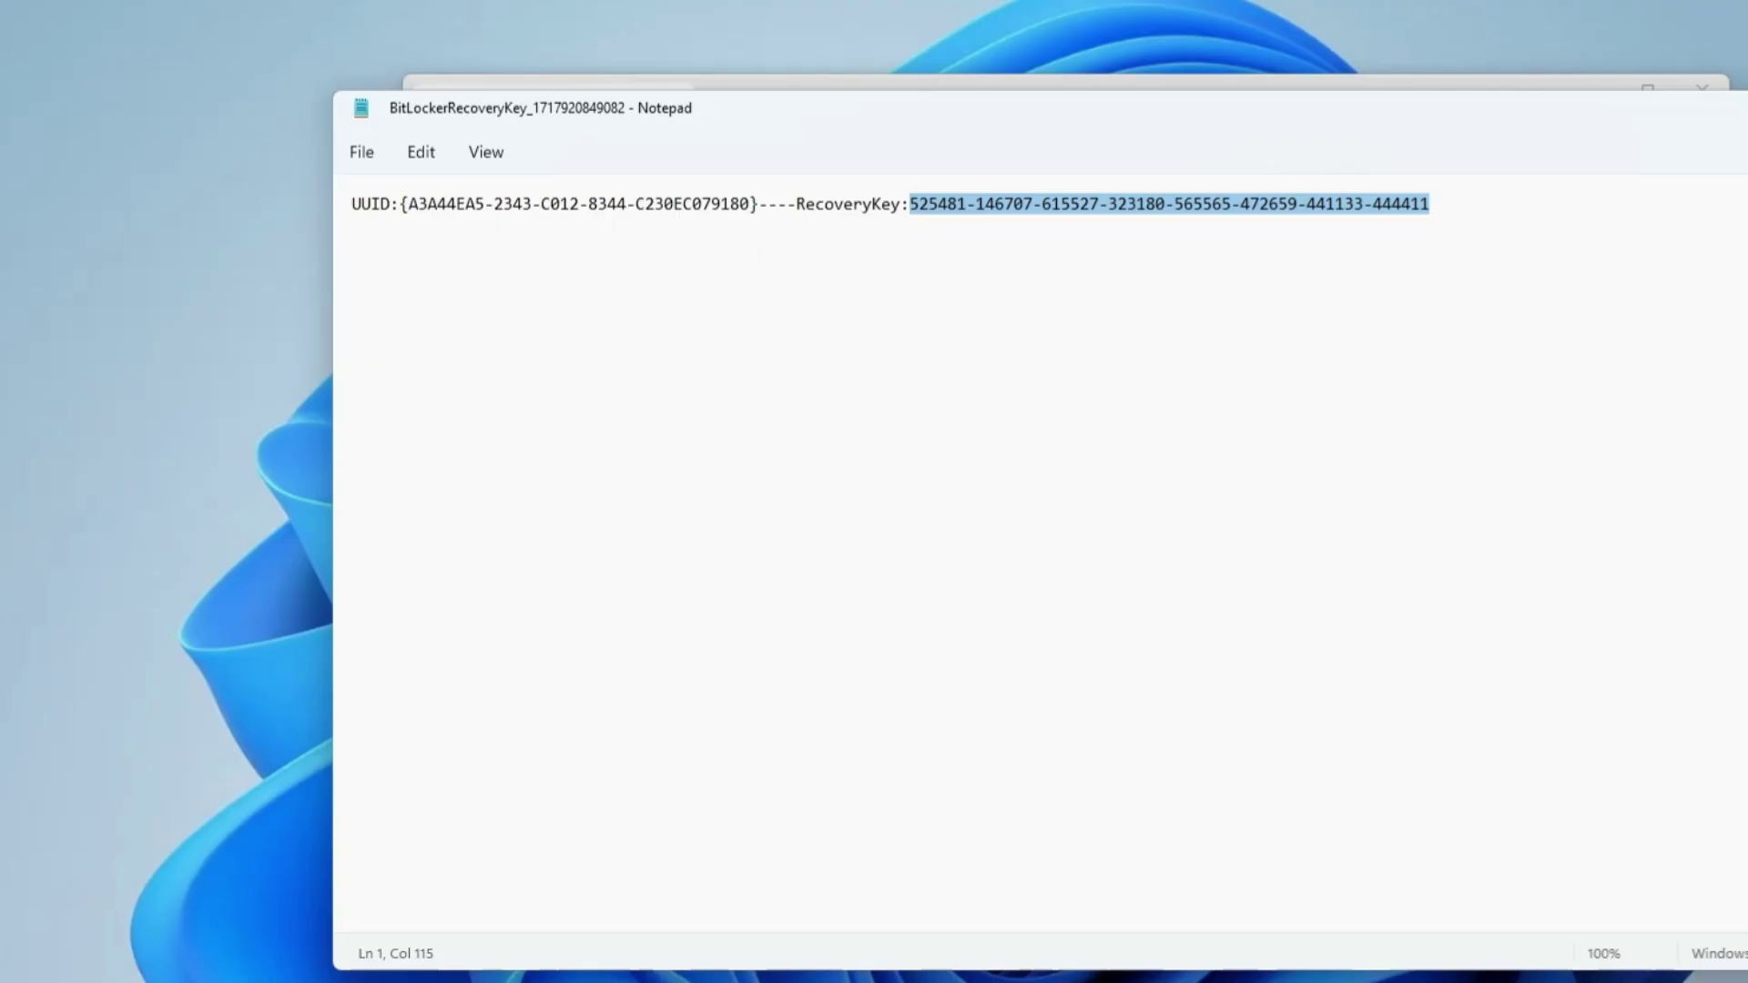
{"action": "key", "text": "alt+F4"}
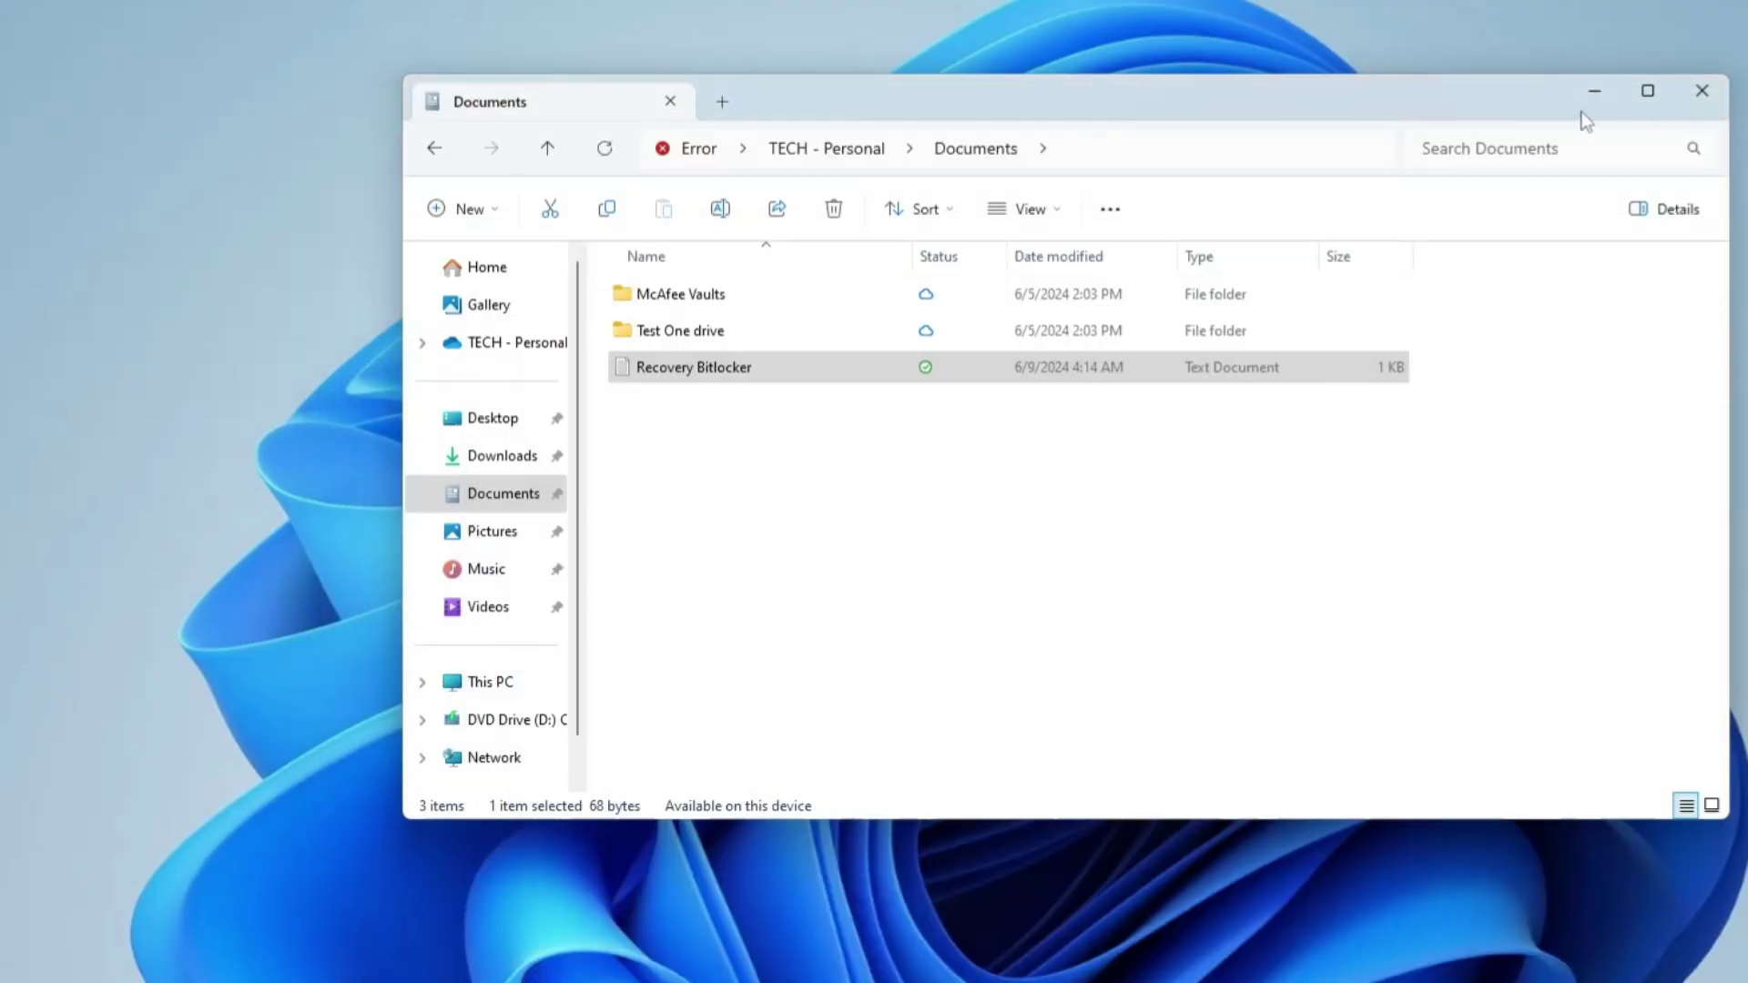
{"action": "left_click", "coordinate": [510, 684]}
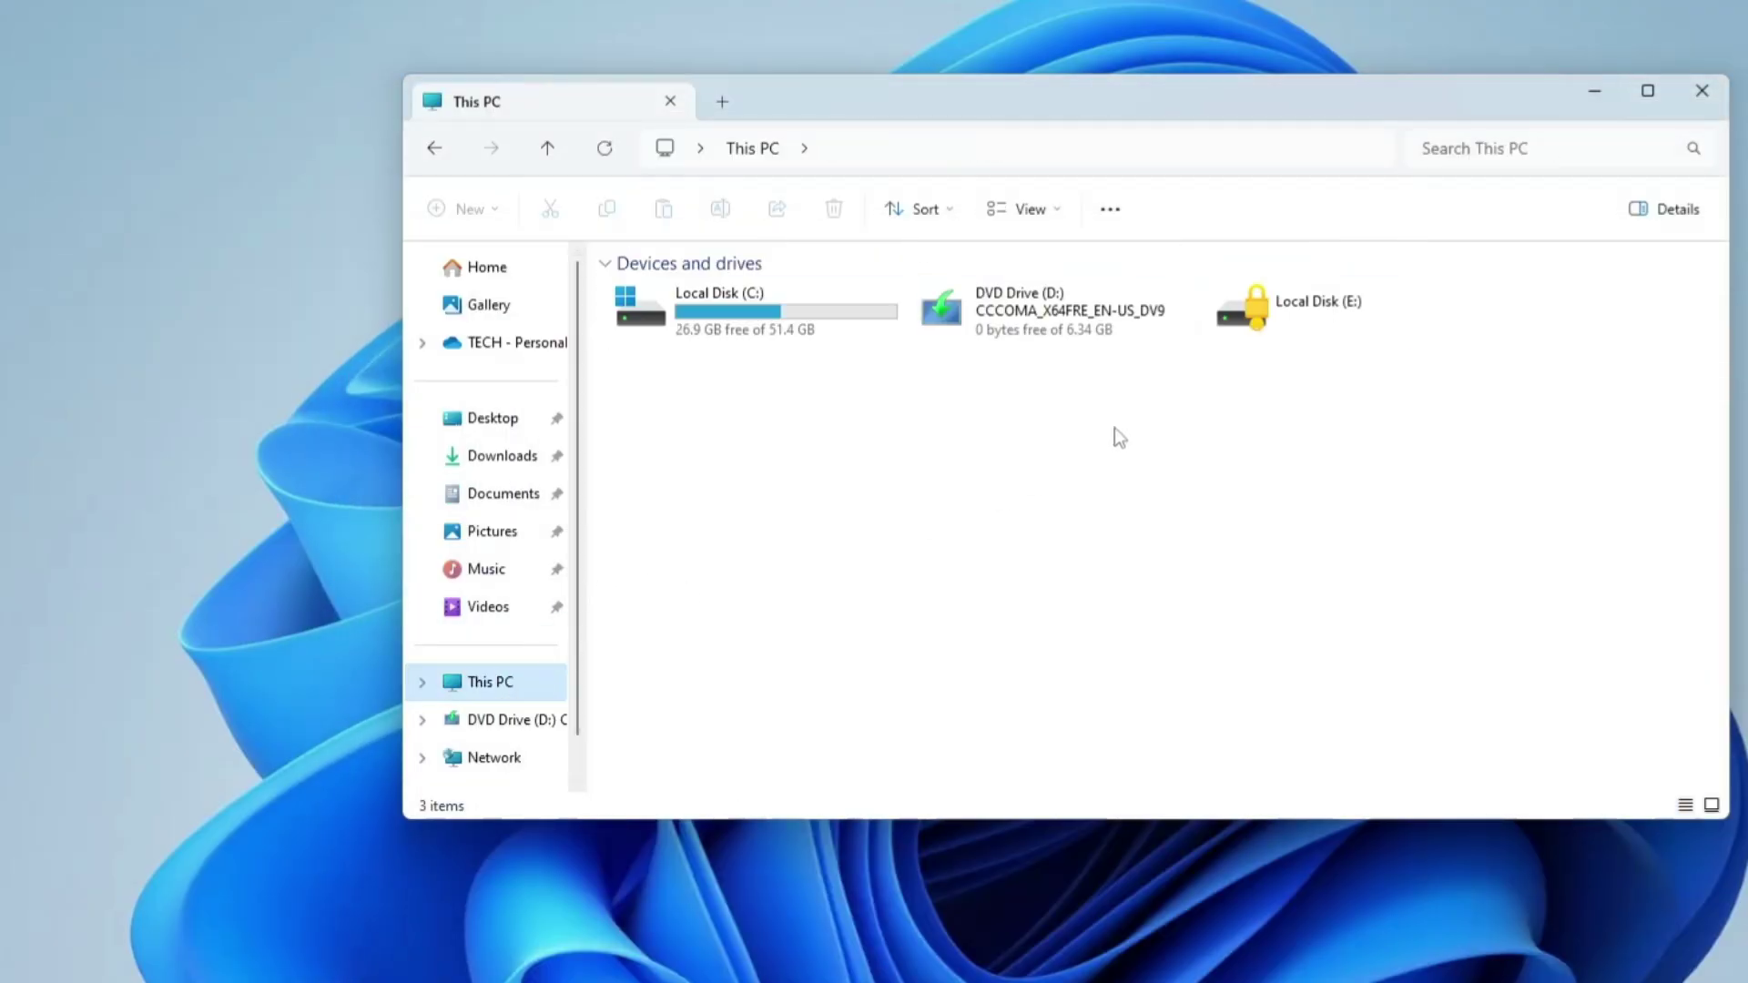
Step: Unlock drive E: by pasting the saved recovery key, showing New Volume (E:) with 11.6 GB free
{"action": "double_click", "coordinate": [1340, 309]}
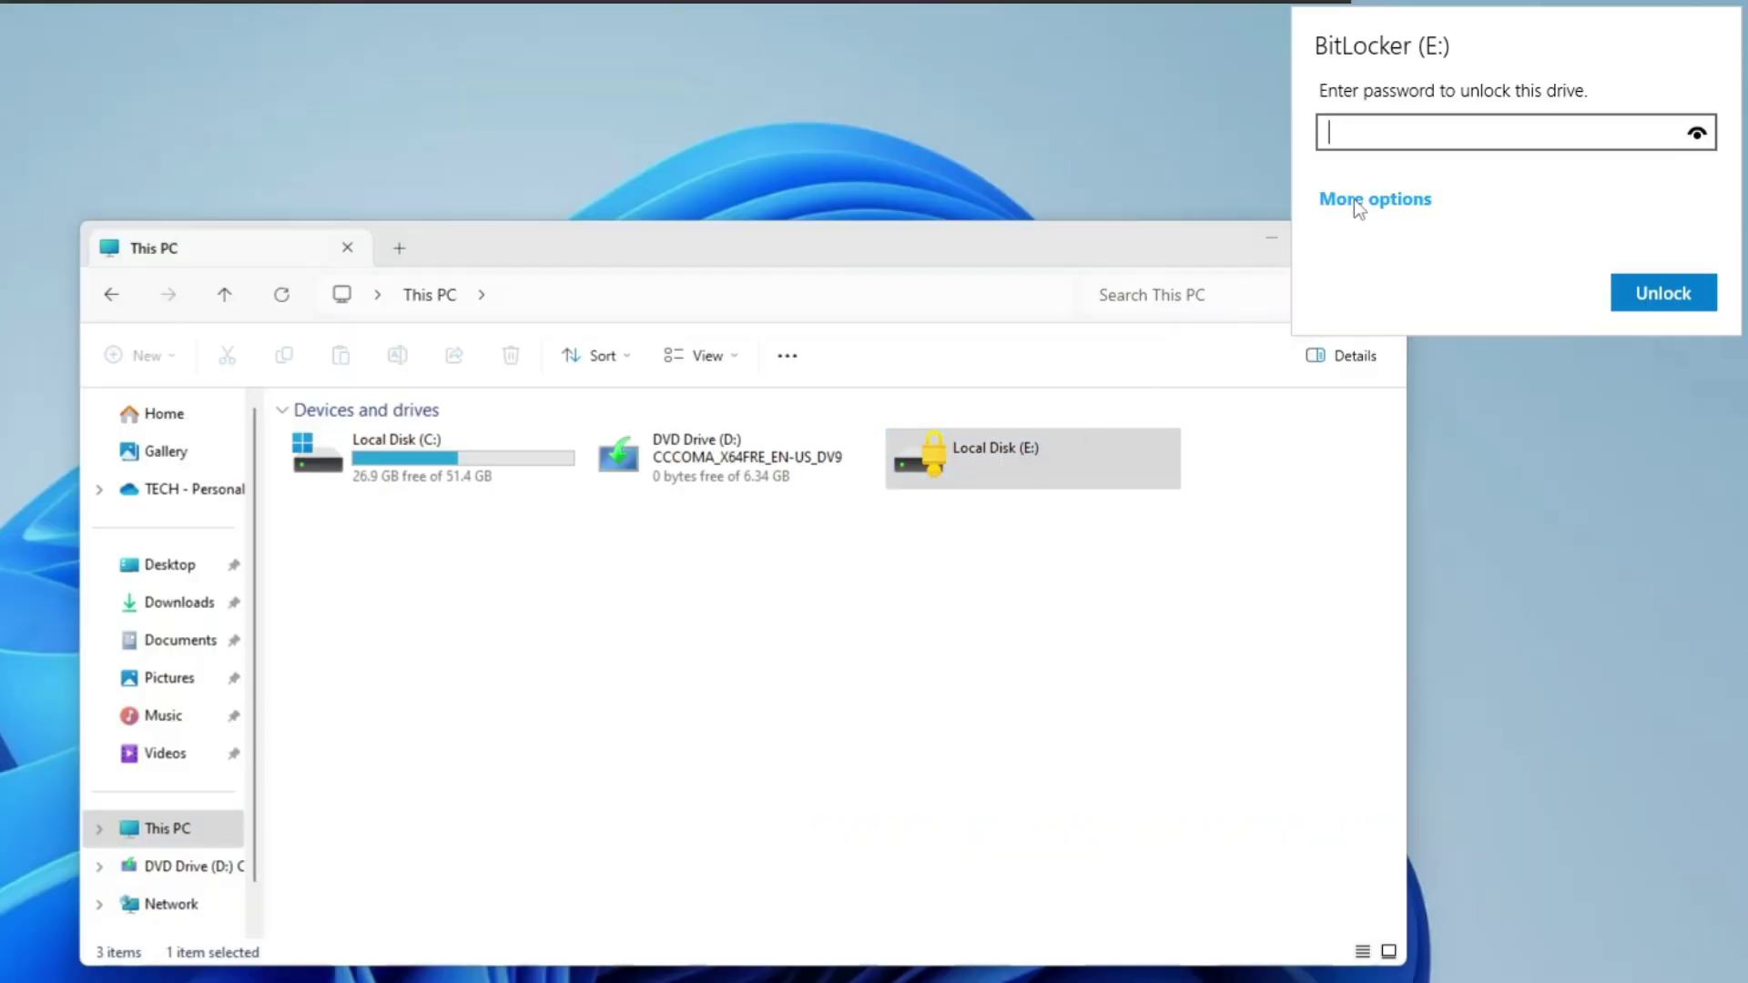
{"action": "left_click", "coordinate": [1353, 199]}
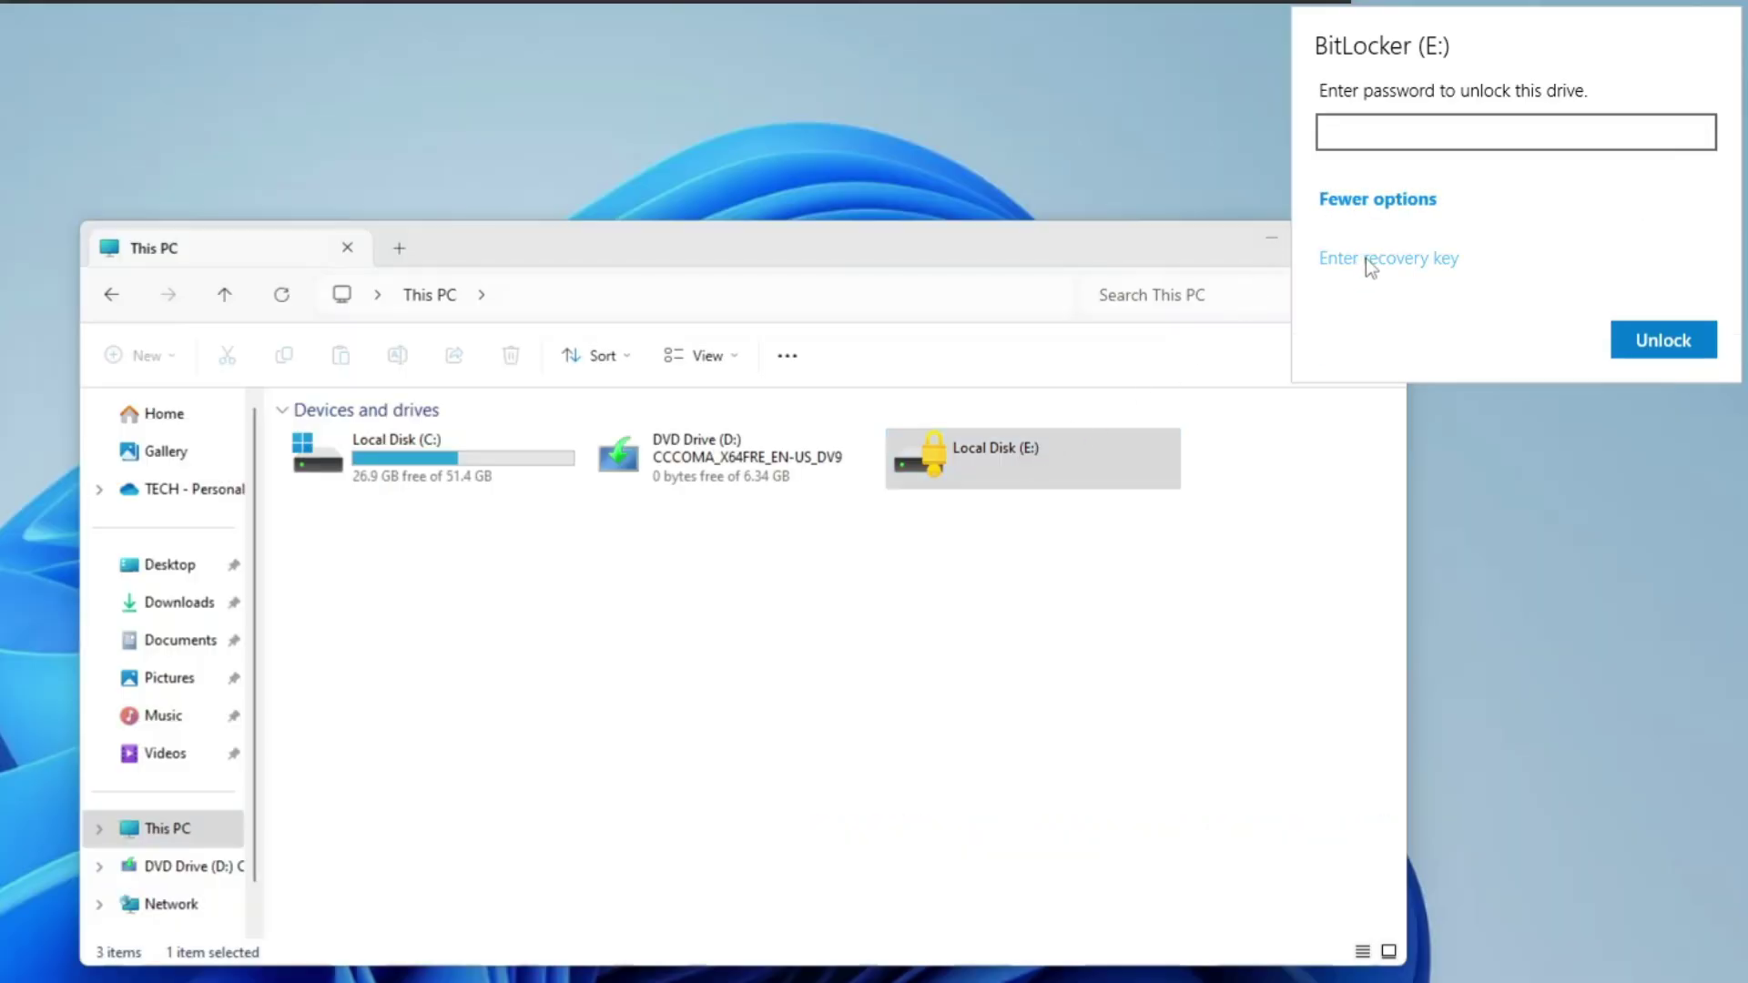
{"action": "left_click", "coordinate": [1365, 259]}
{"action": "key", "text": "ctrl+v"}
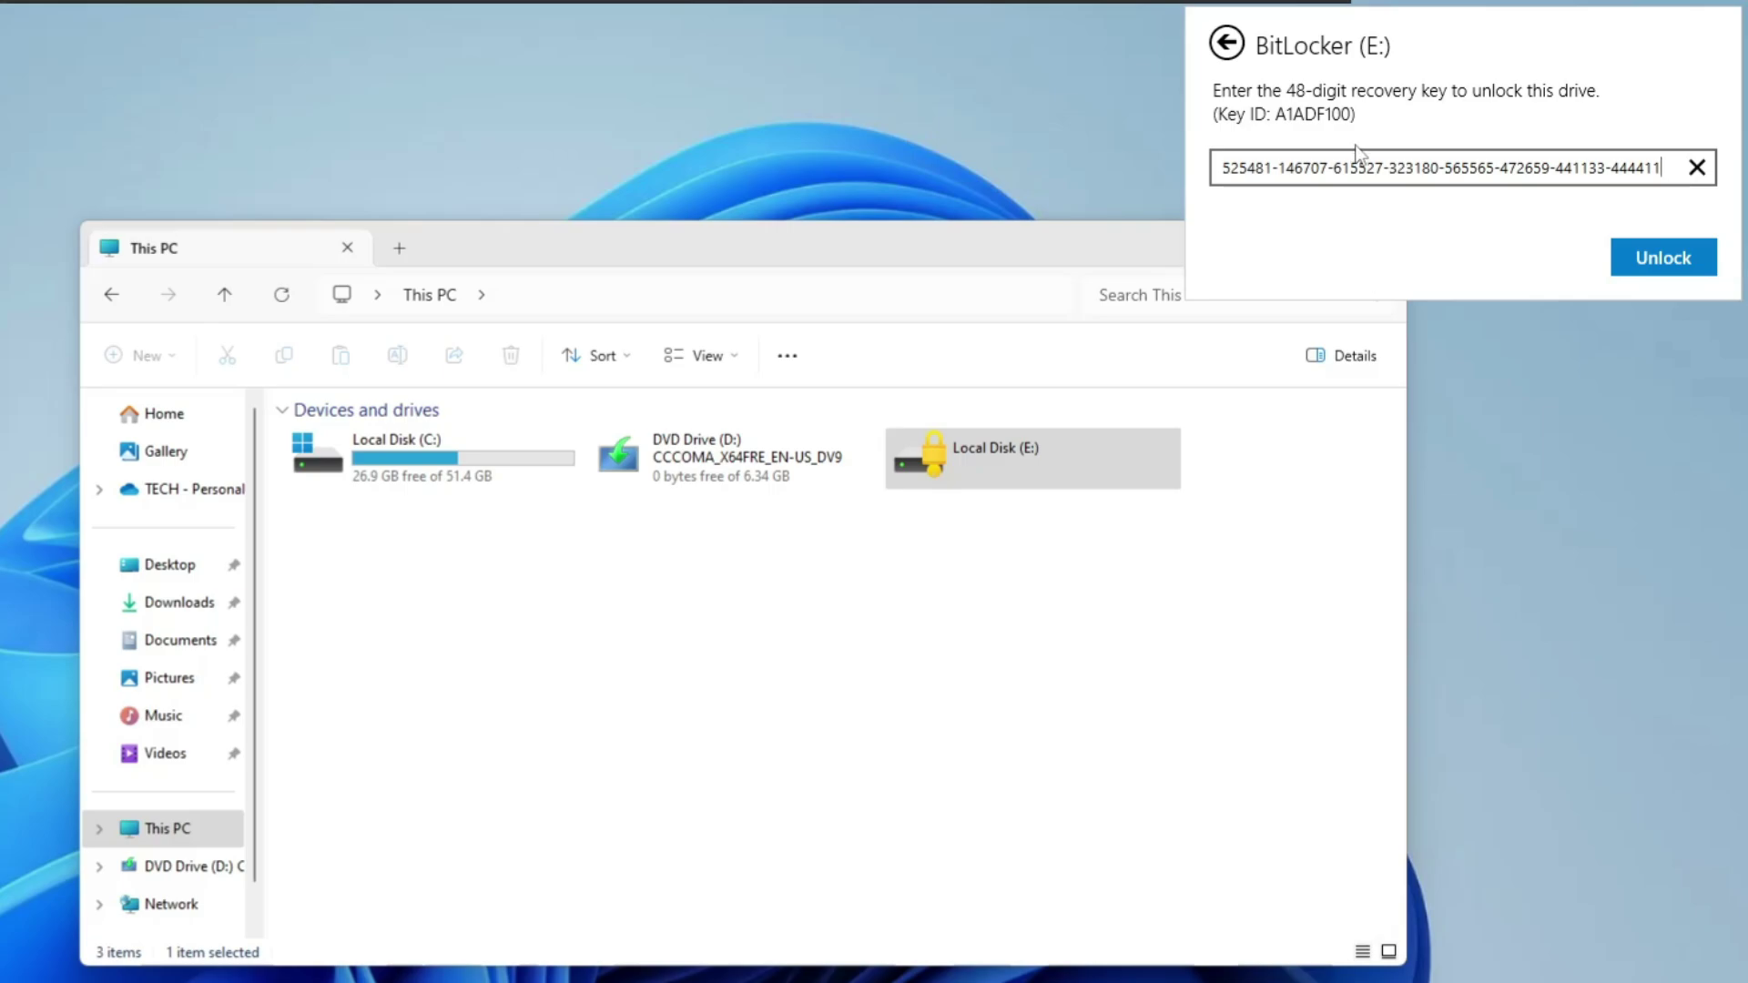
{"action": "left_click", "coordinate": [1684, 264]}
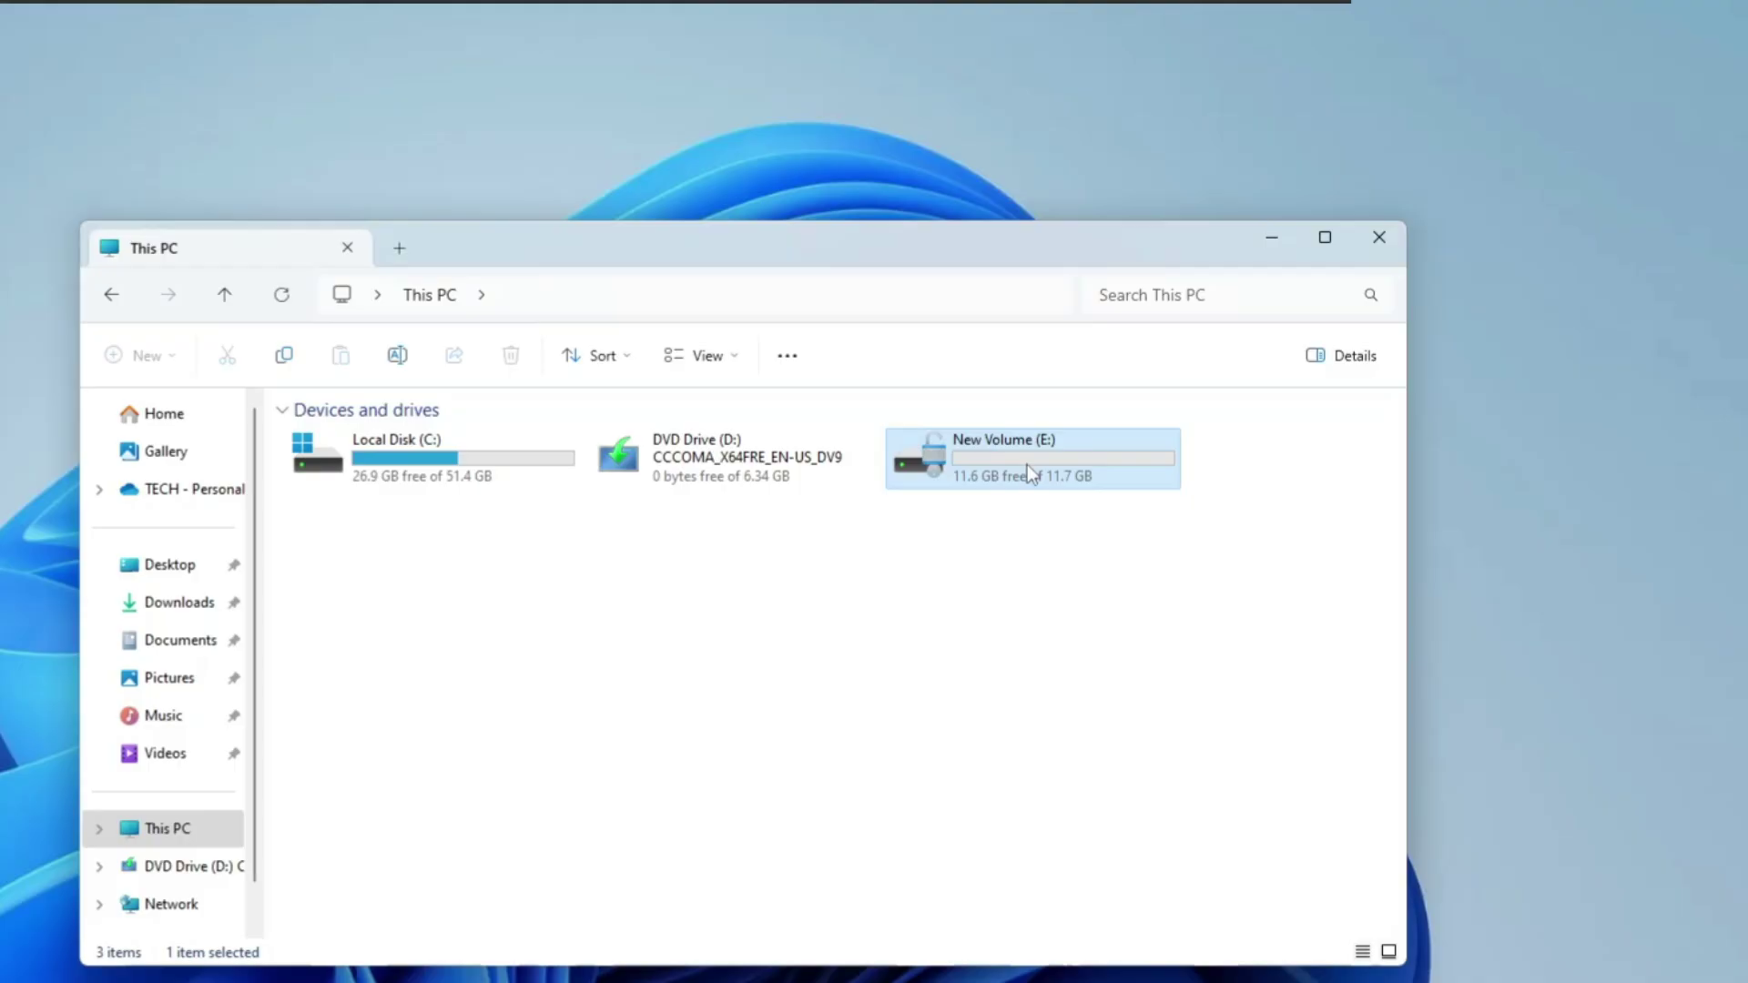
{"action": "mouse_move", "coordinate": [1027, 464]}
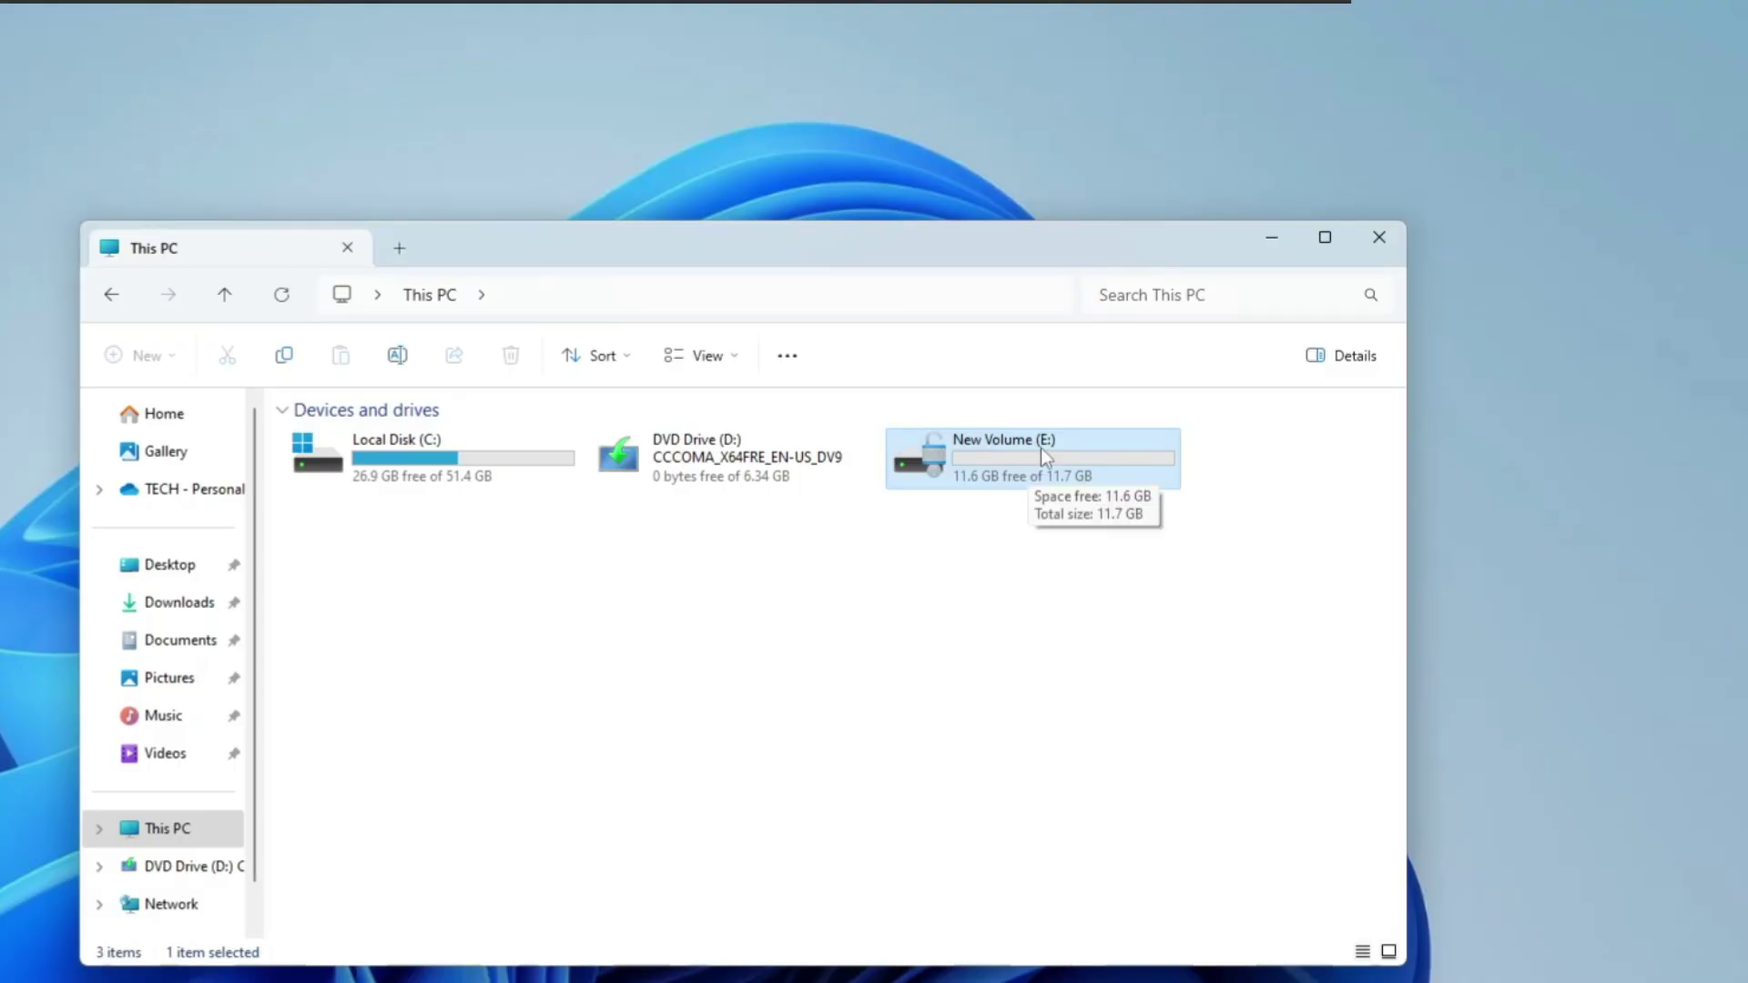